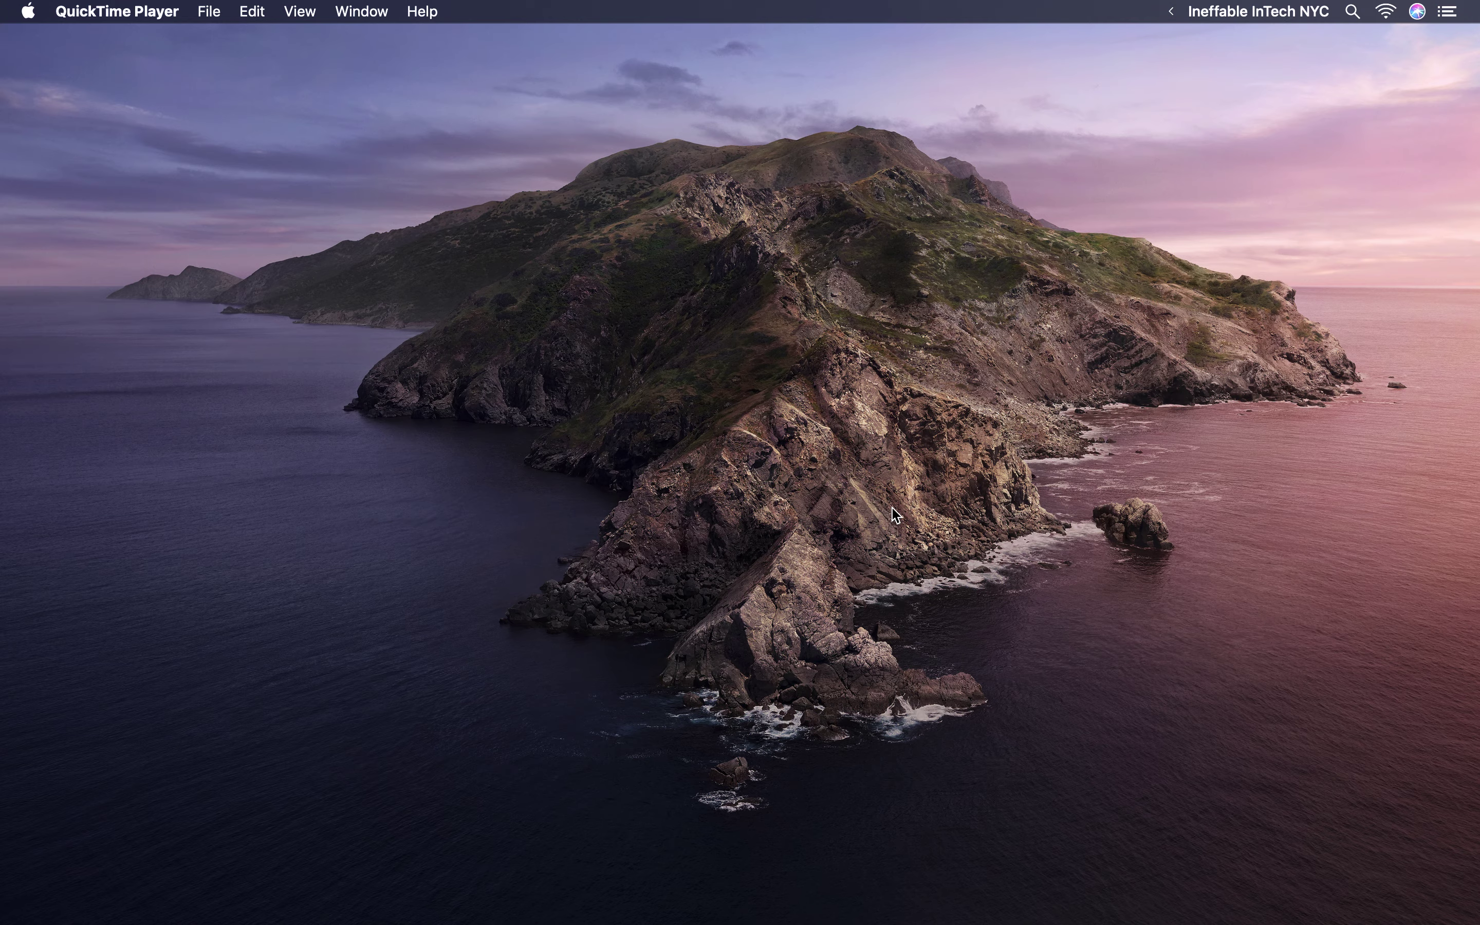
- Restore the minimized Logic Functions workbook from the Dock and make its window full screen
{"action": "mouse_move", "coordinate": [1018, 921]}
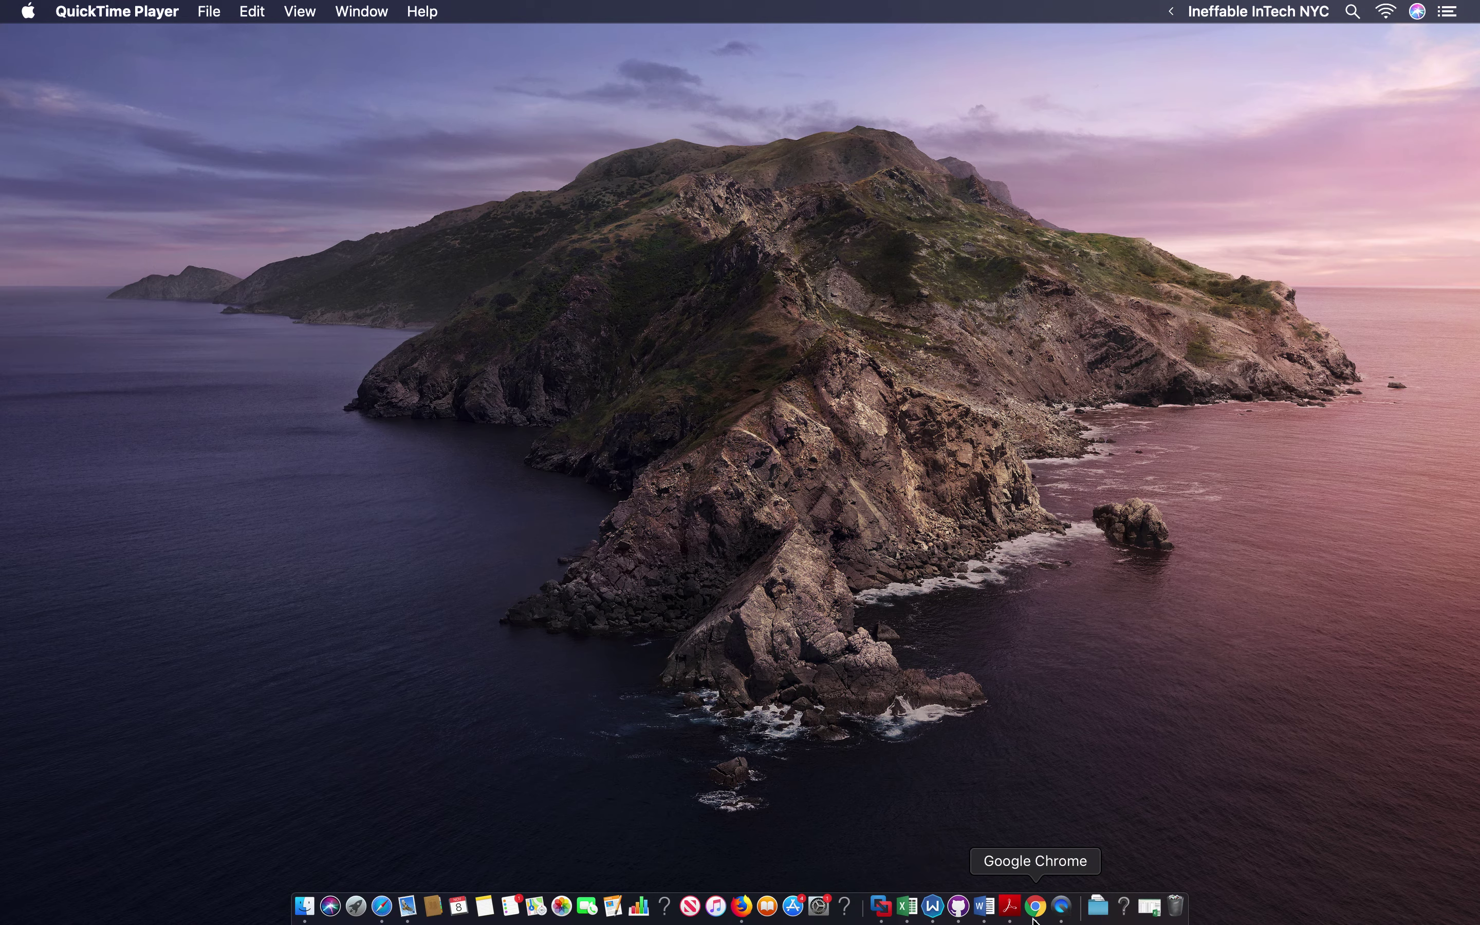
{"action": "left_click", "coordinate": [1147, 906]}
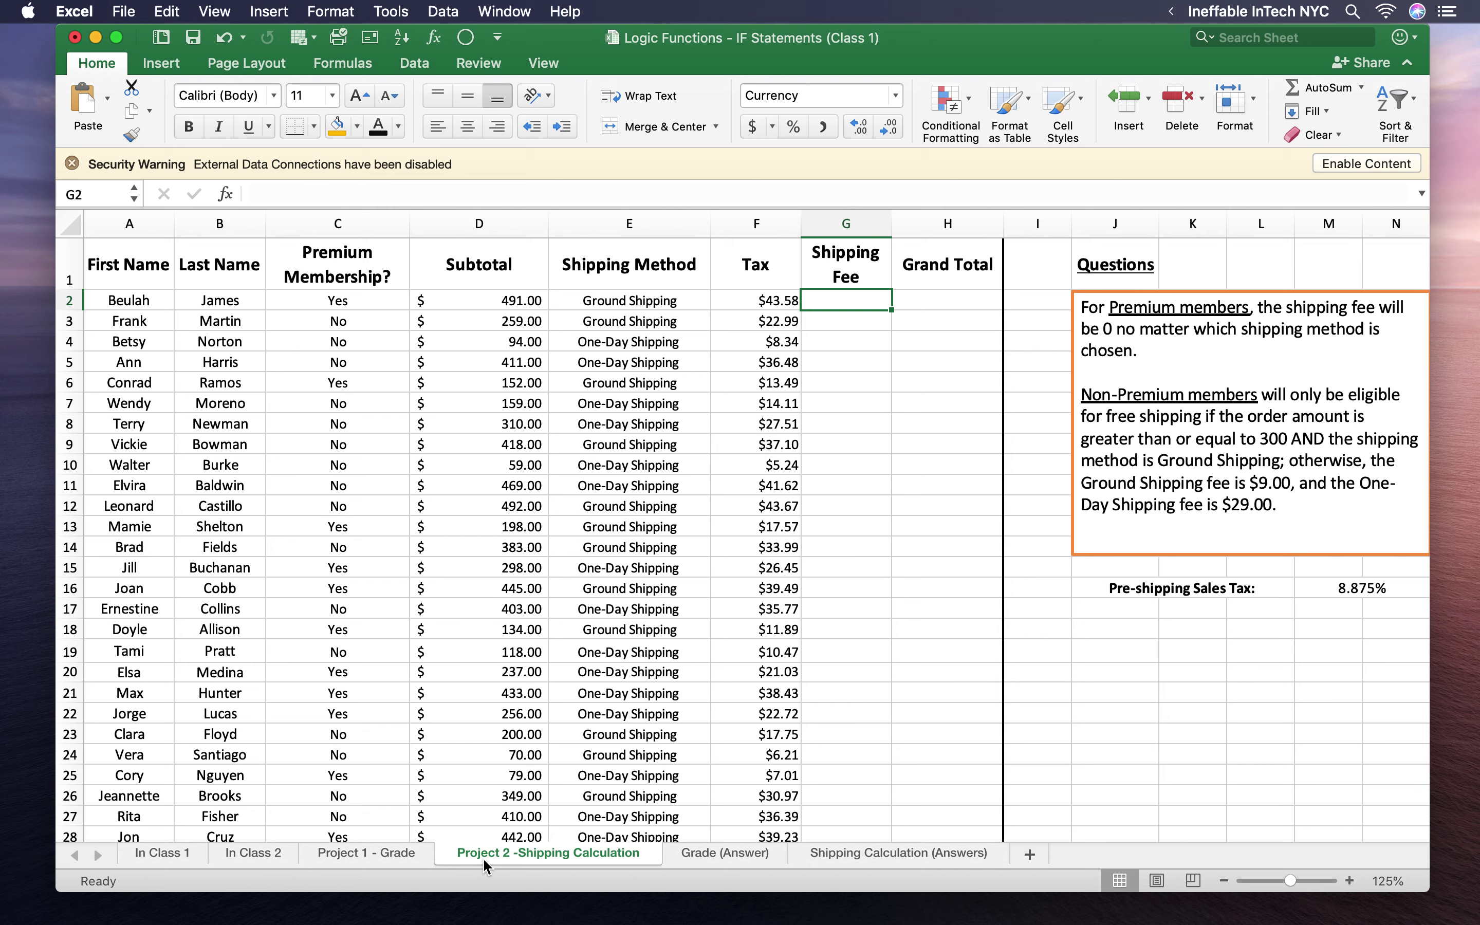
{"action": "scroll", "coordinate": [983, 505], "scroll_direction": "right", "scroll_amount": 5}
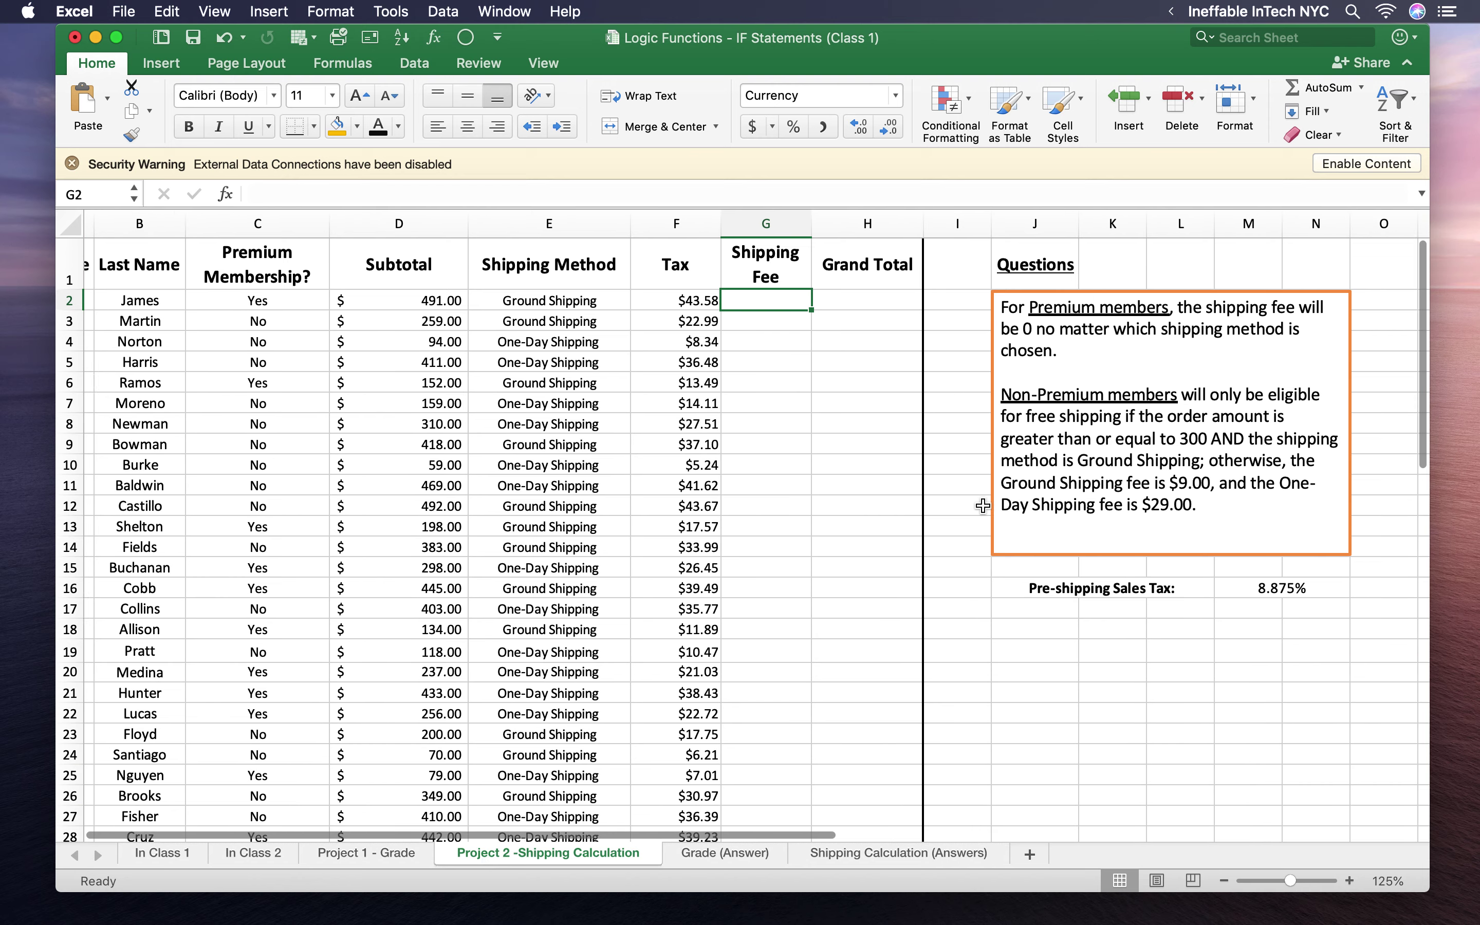
{"action": "scroll", "coordinate": [981, 504], "scroll_direction": "right", "scroll_amount": 2}
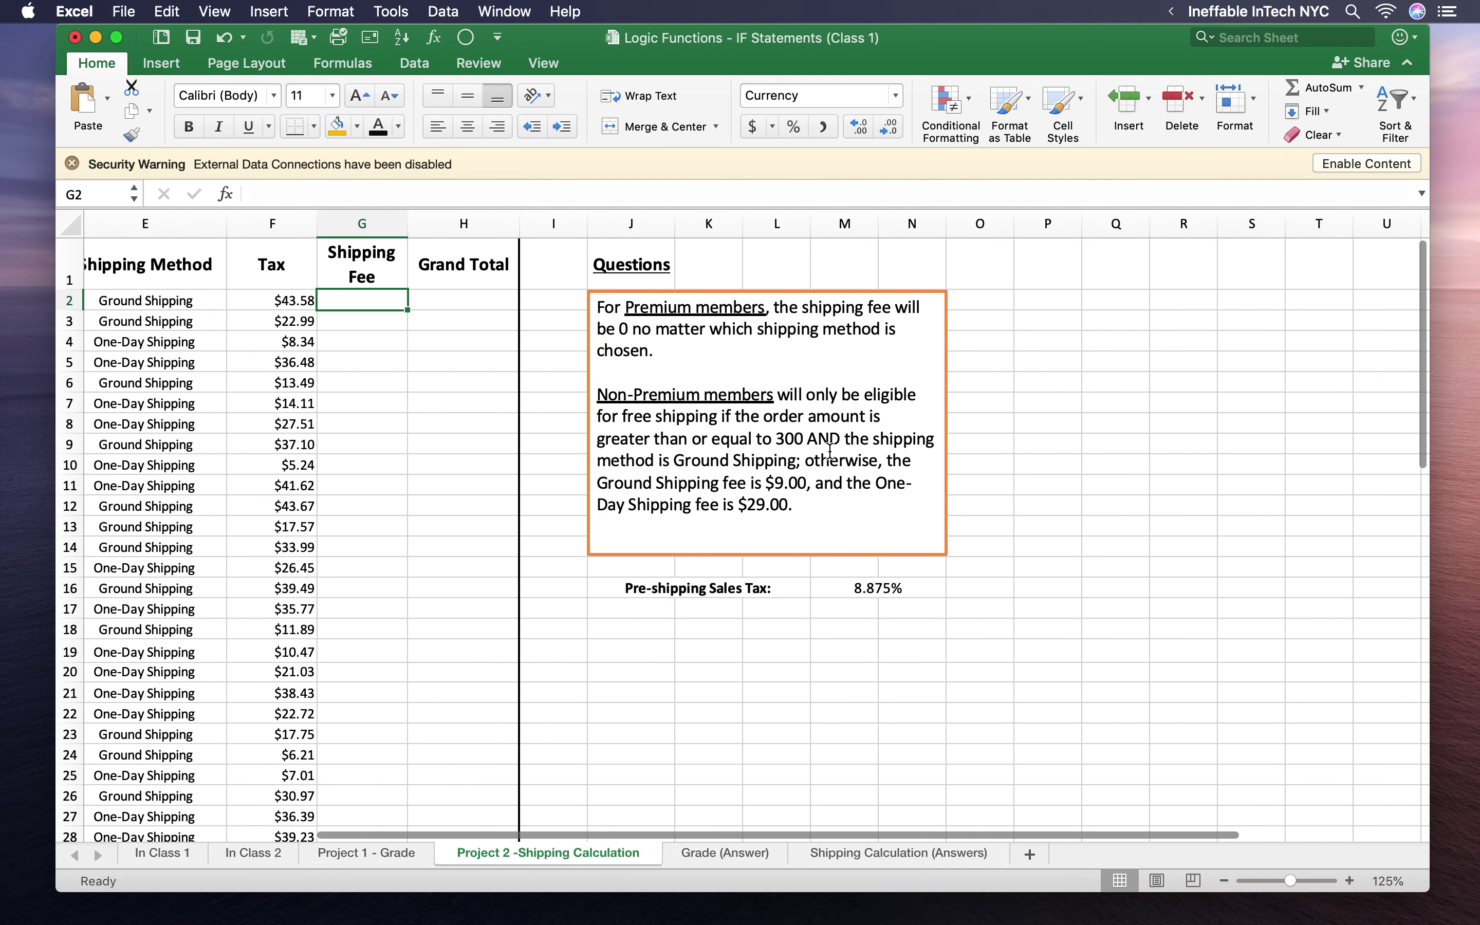
{"action": "scroll", "coordinate": [829, 450], "scroll_direction": "right", "scroll_amount": 3}
{"action": "scroll", "coordinate": [829, 450], "scroll_direction": "up", "scroll_amount": 4}
{"action": "scroll", "coordinate": [734, 550], "scroll_direction": "left", "scroll_amount": 4}
{"action": "scroll", "coordinate": [714, 617], "scroll_direction": "up", "scroll_amount": 3}
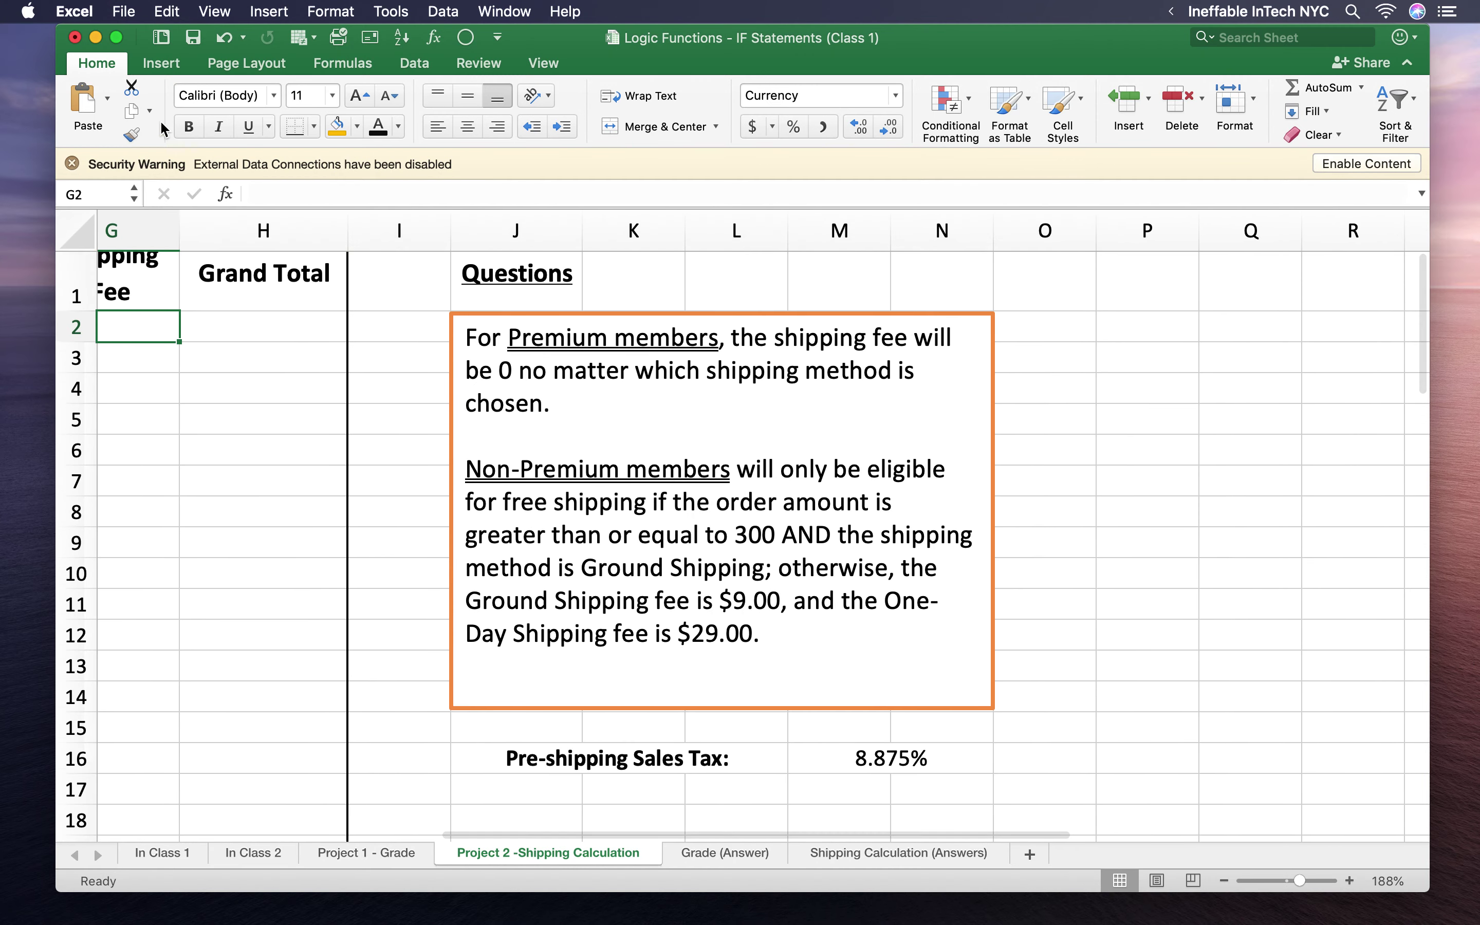
{"action": "left_click", "coordinate": [117, 38]}
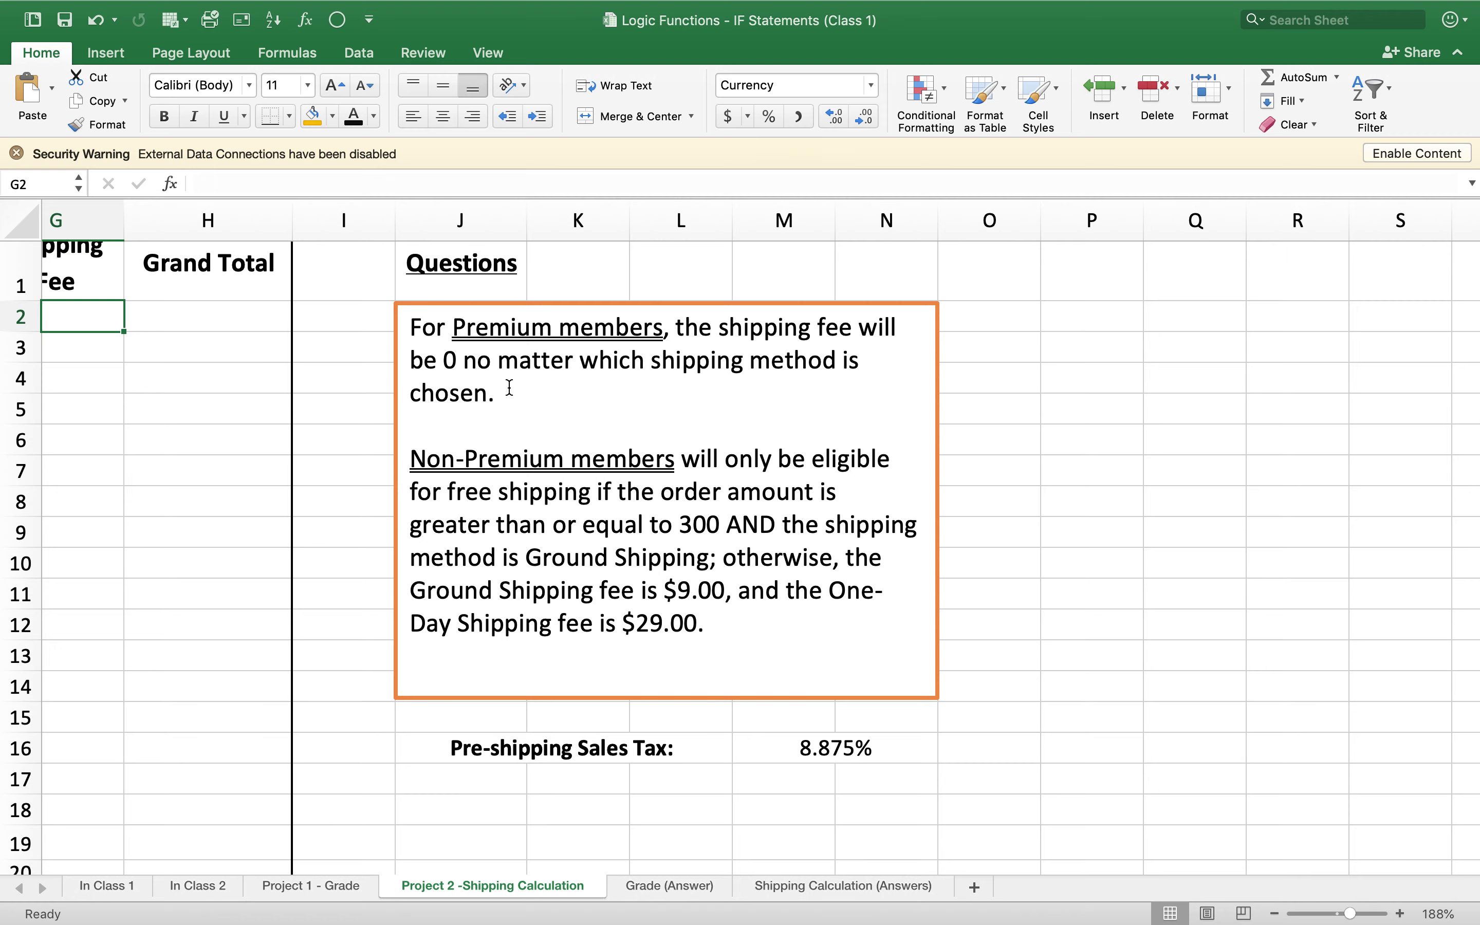
{"action": "scroll", "coordinate": [351, 393], "scroll_direction": "left", "scroll_amount": 5}
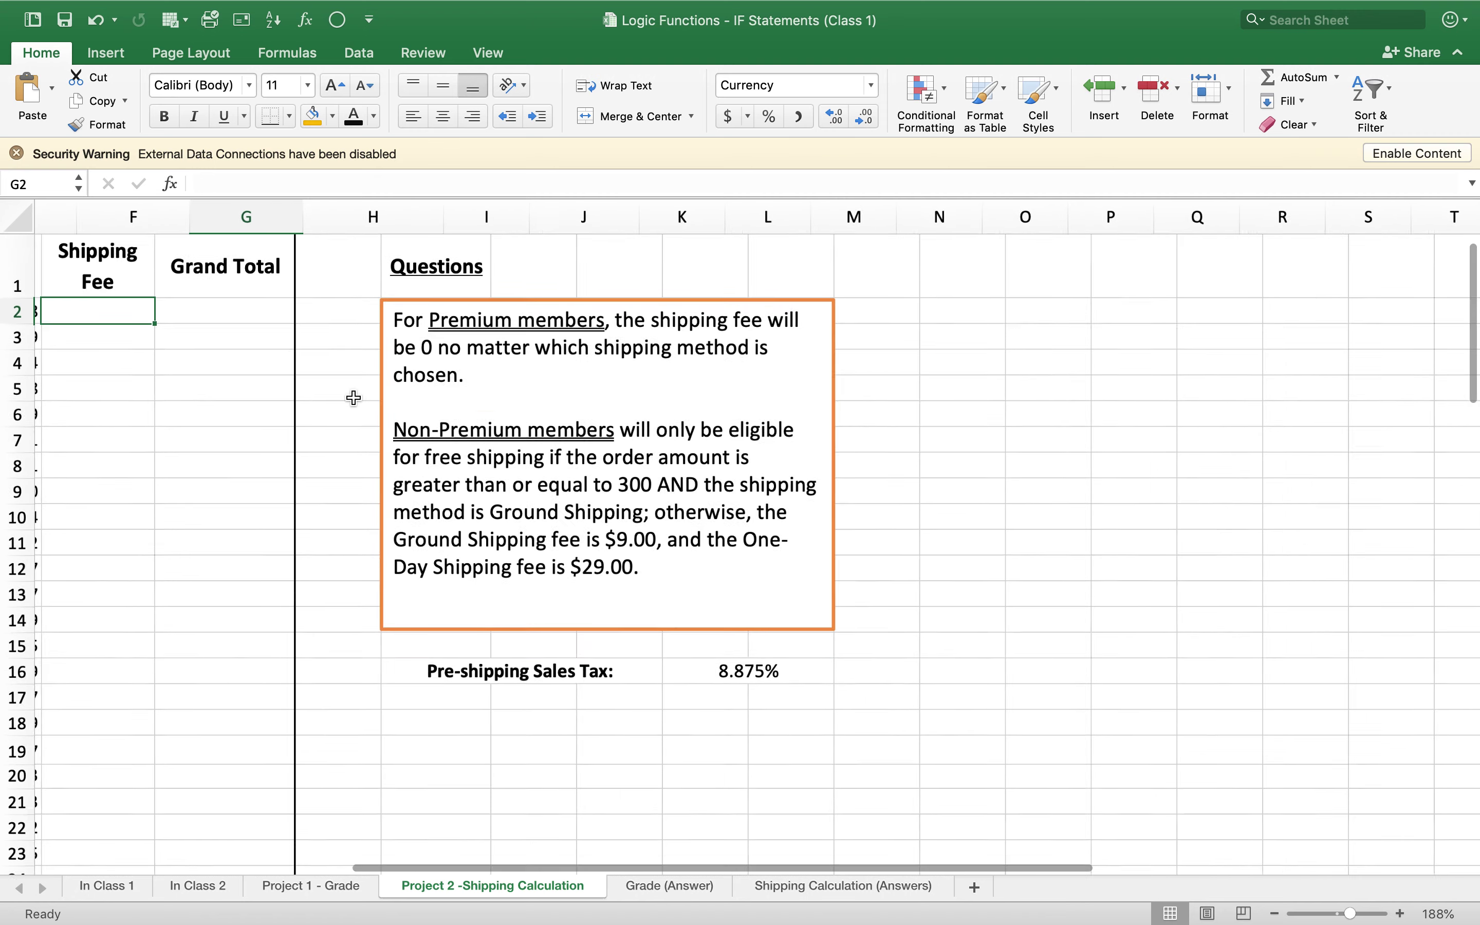
{"action": "scroll", "coordinate": [357, 399], "scroll_direction": "left", "scroll_amount": 5}
{"action": "scroll", "coordinate": [356, 398], "scroll_direction": "down", "scroll_amount": 3}
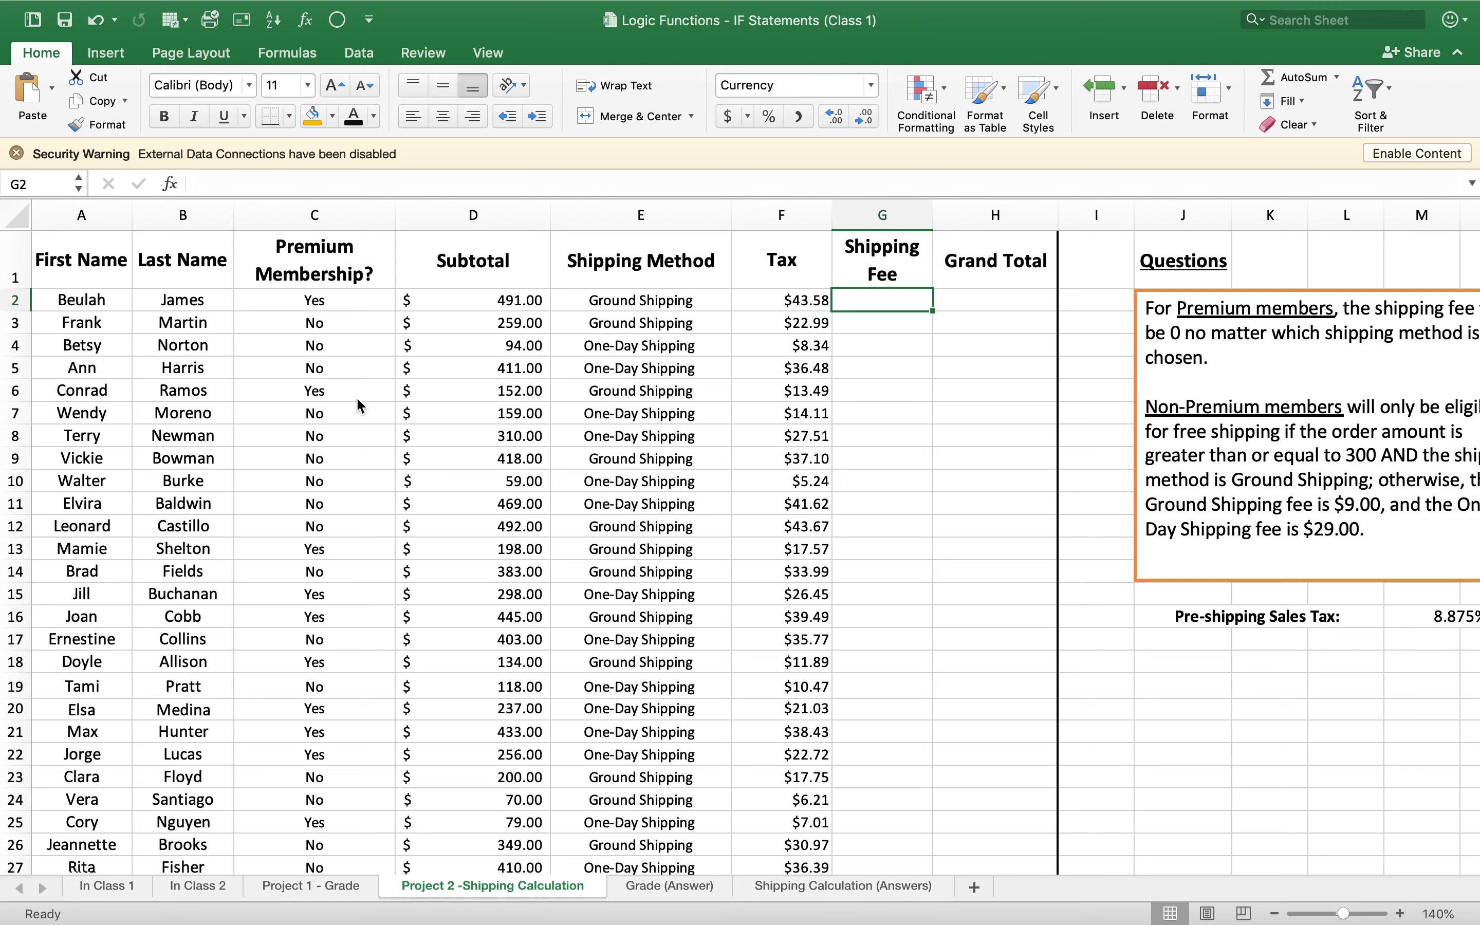
{"action": "scroll", "coordinate": [356, 396], "scroll_direction": "right", "scroll_amount": 3}
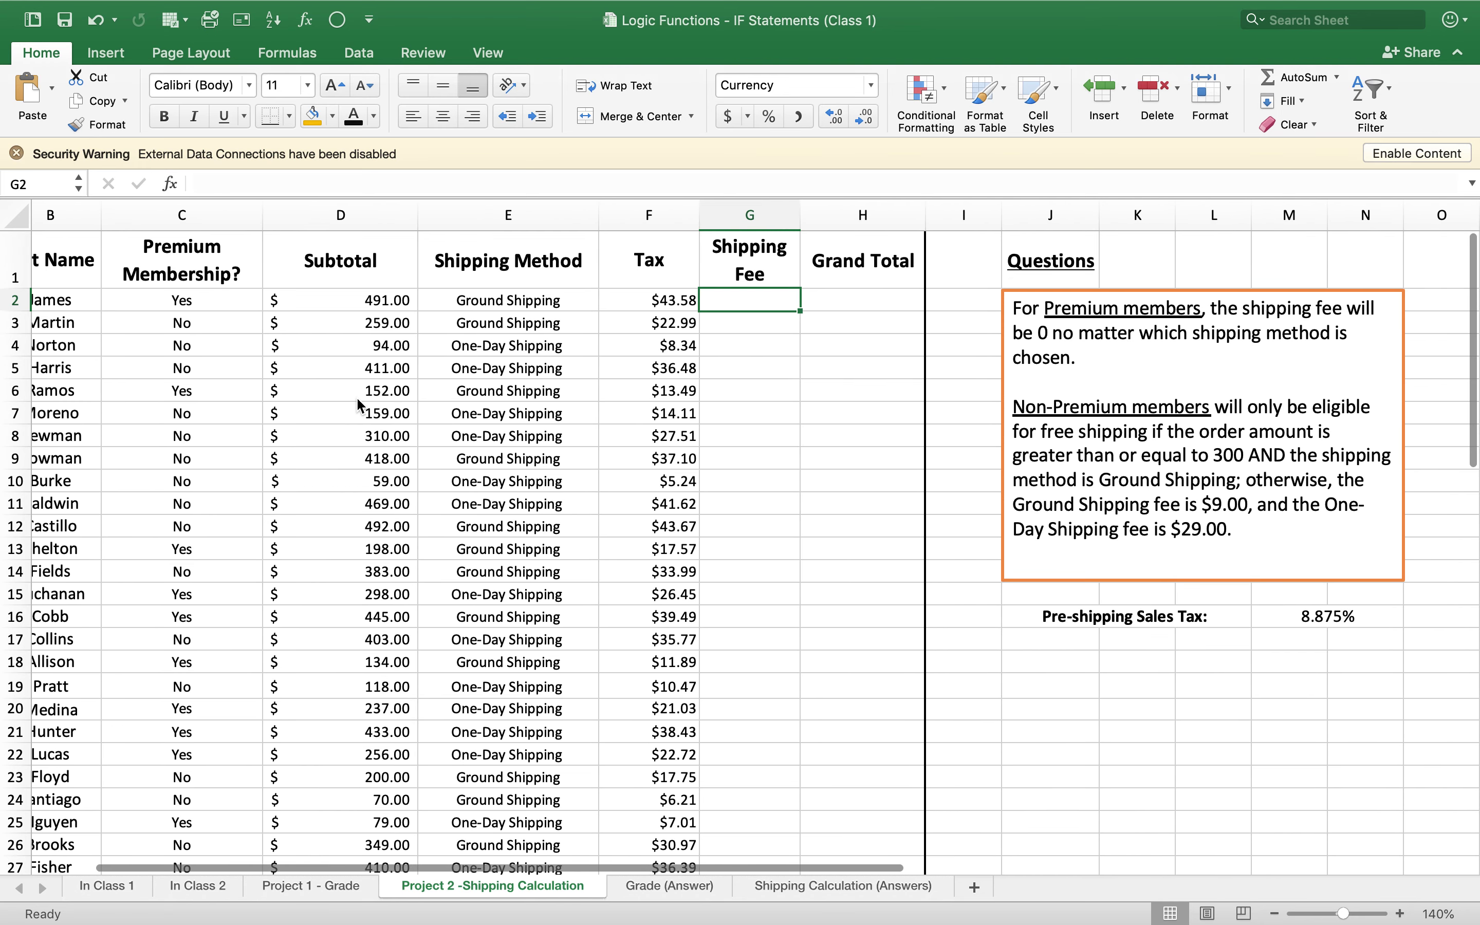
{"action": "left_click", "coordinate": [652, 298]}
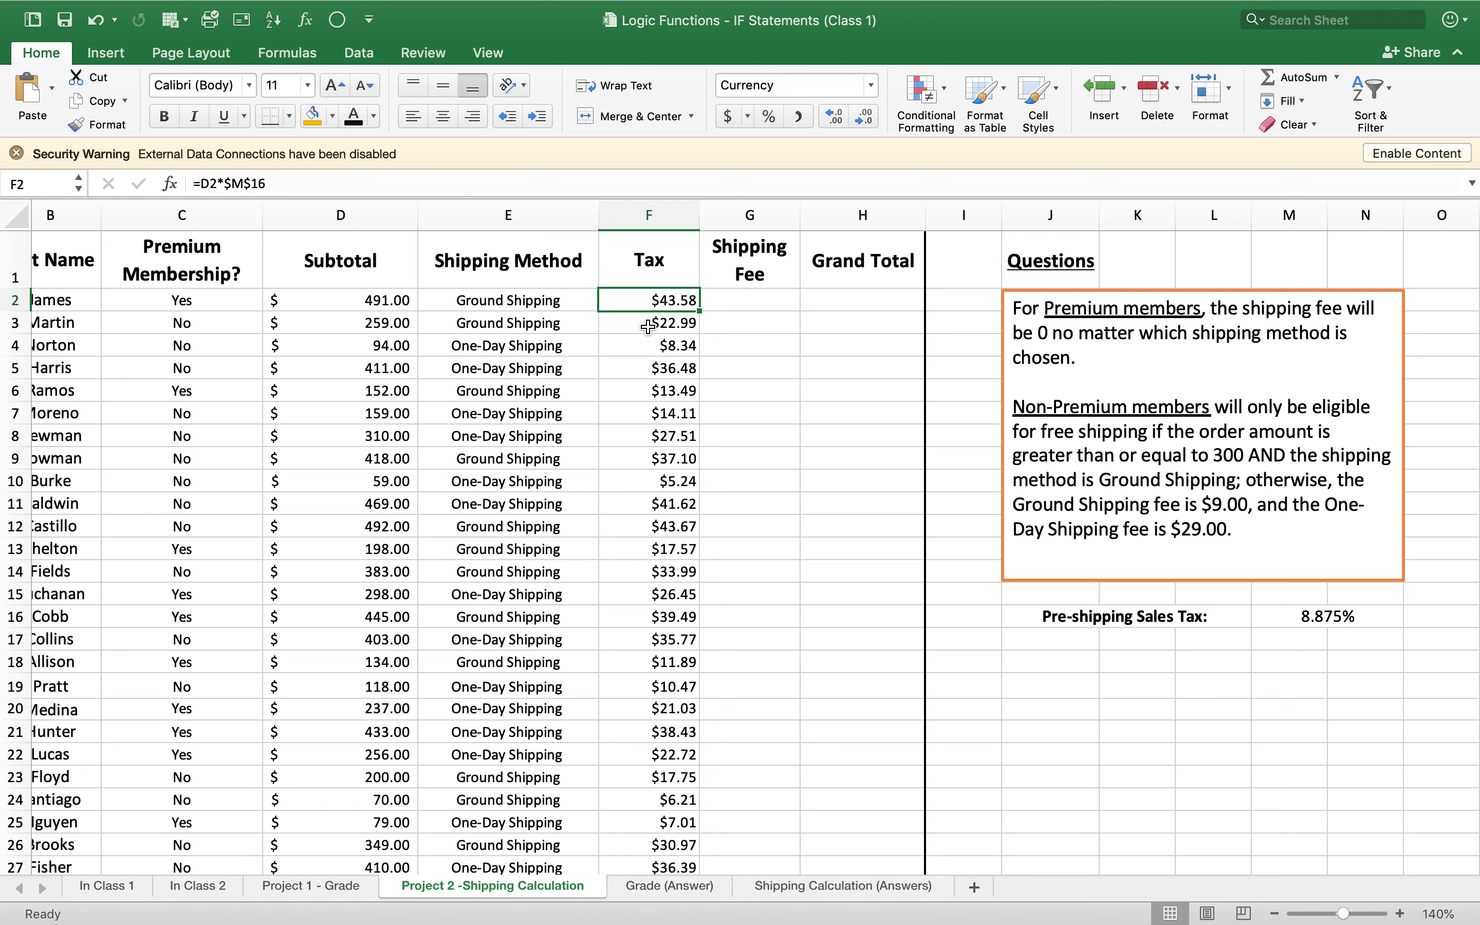
- Change F2's tax formula from =D2*$M$16 to the relative =D2*M16
{"action": "left_click", "coordinate": [203, 184]}
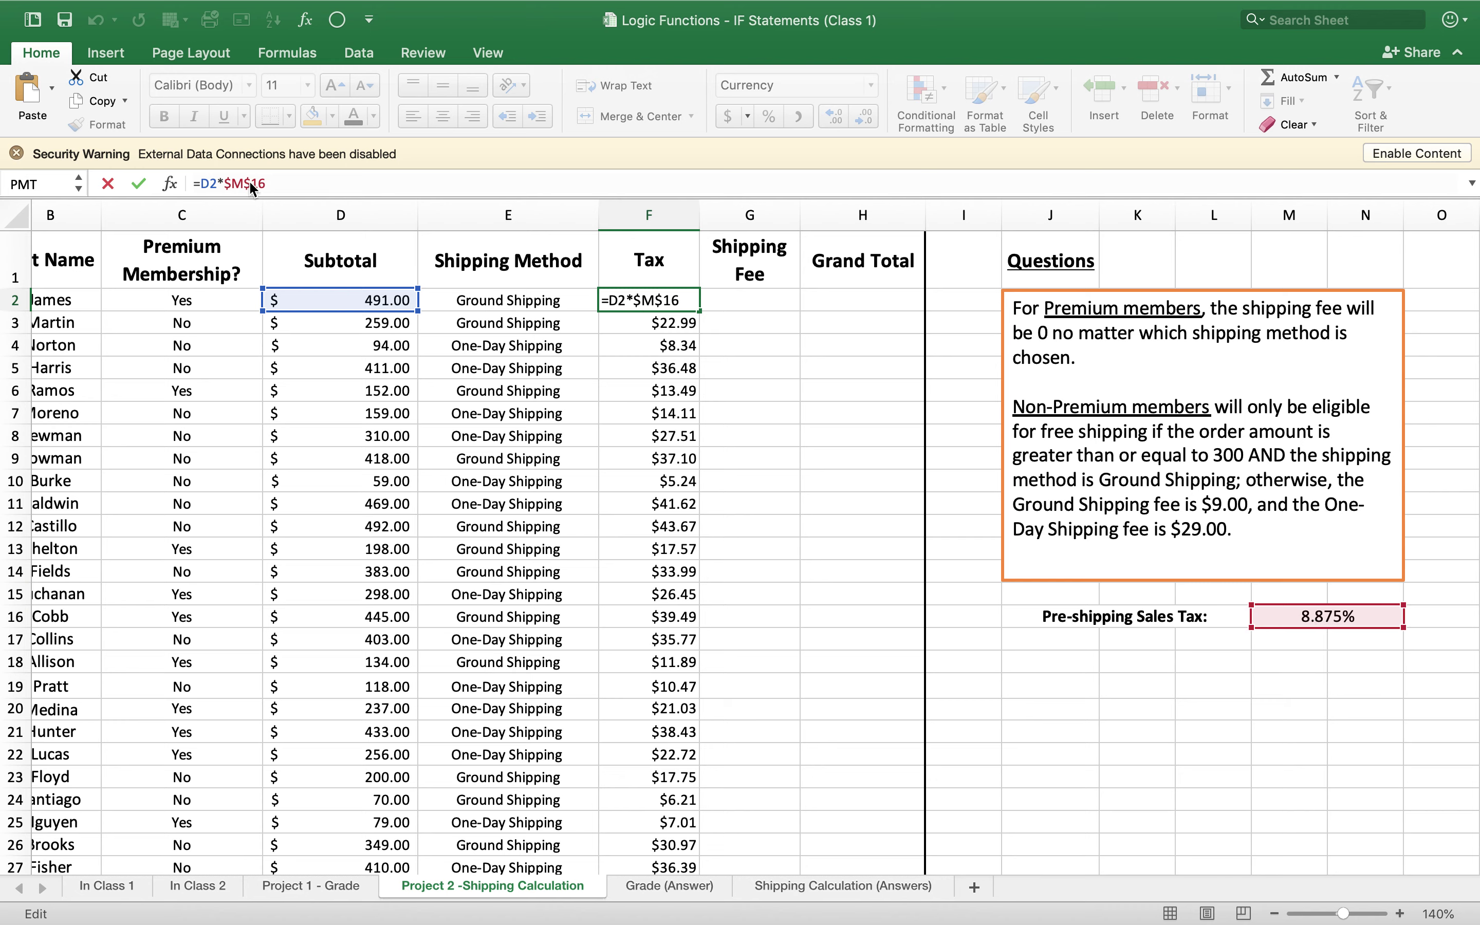
{"action": "key", "text": "BackSpace"}
{"action": "key", "text": "BackSpace"}
{"action": "key", "text": "F4"}
{"action": "key", "text": "Return"}
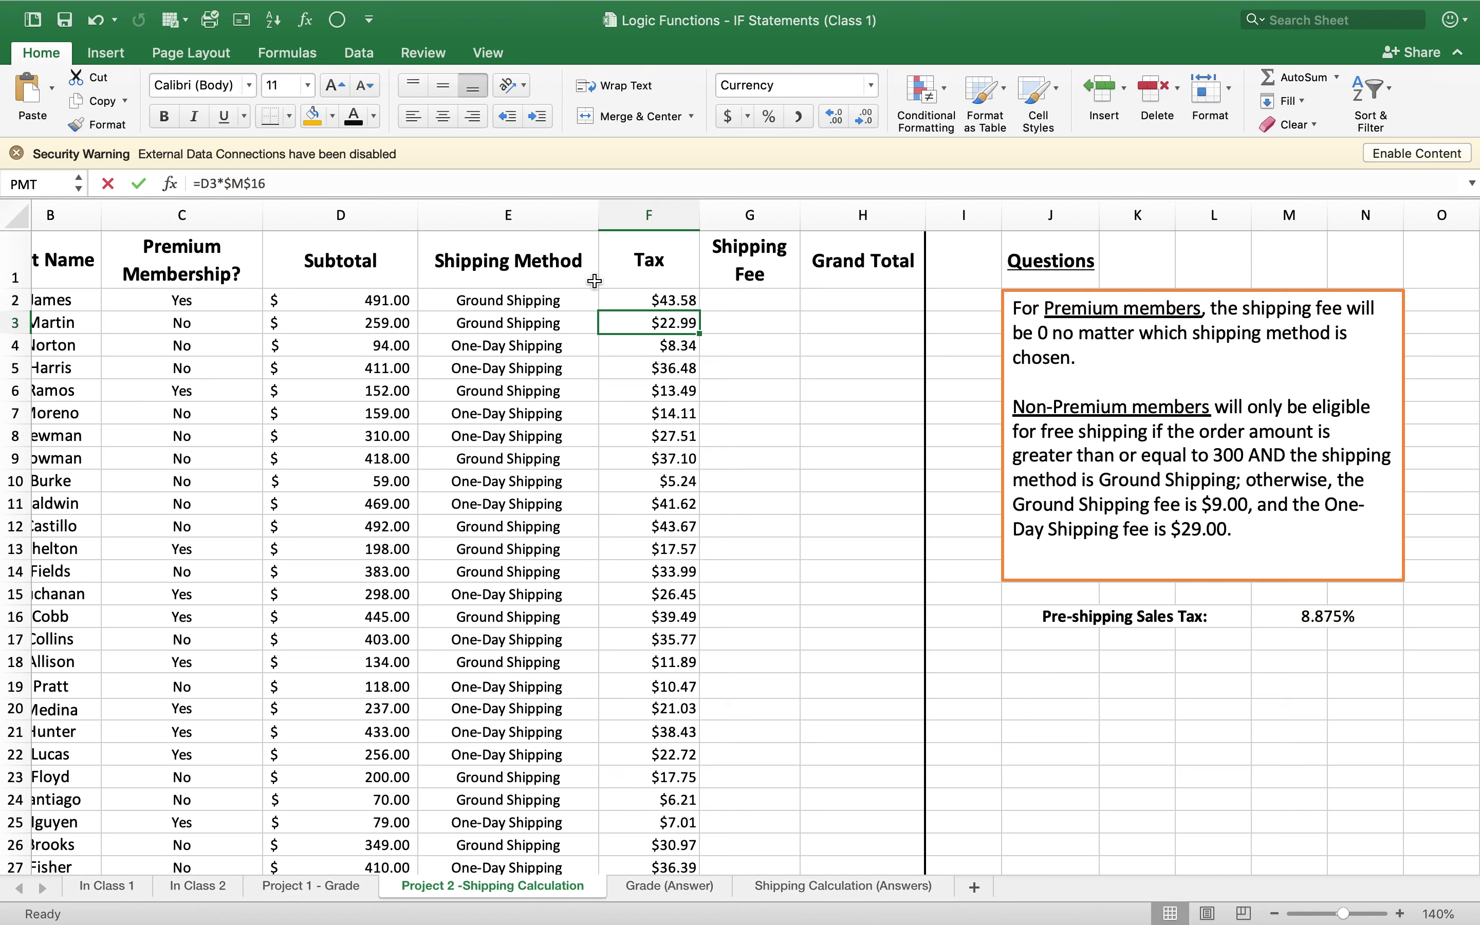
{"action": "left_click", "coordinate": [630, 299]}
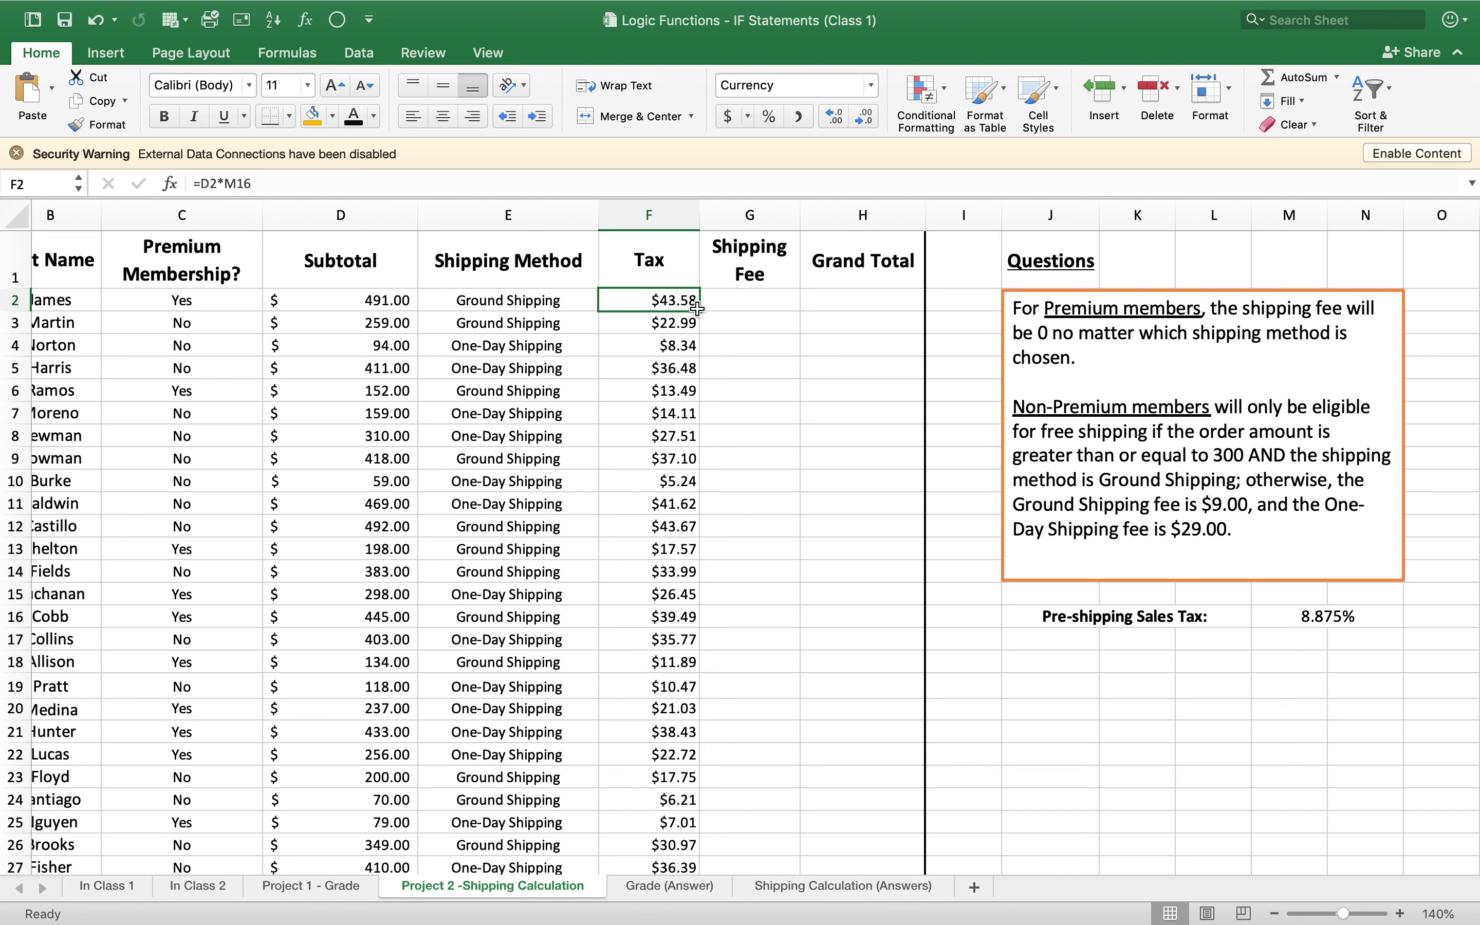
- Fill the relative =D2*M16 tax formula down column F
{"action": "left_click_drag", "start_coordinate": [699, 309], "coordinate": [704, 837]}
{"action": "scroll", "coordinate": [661, 517], "scroll_direction": "up", "scroll_amount": 10}
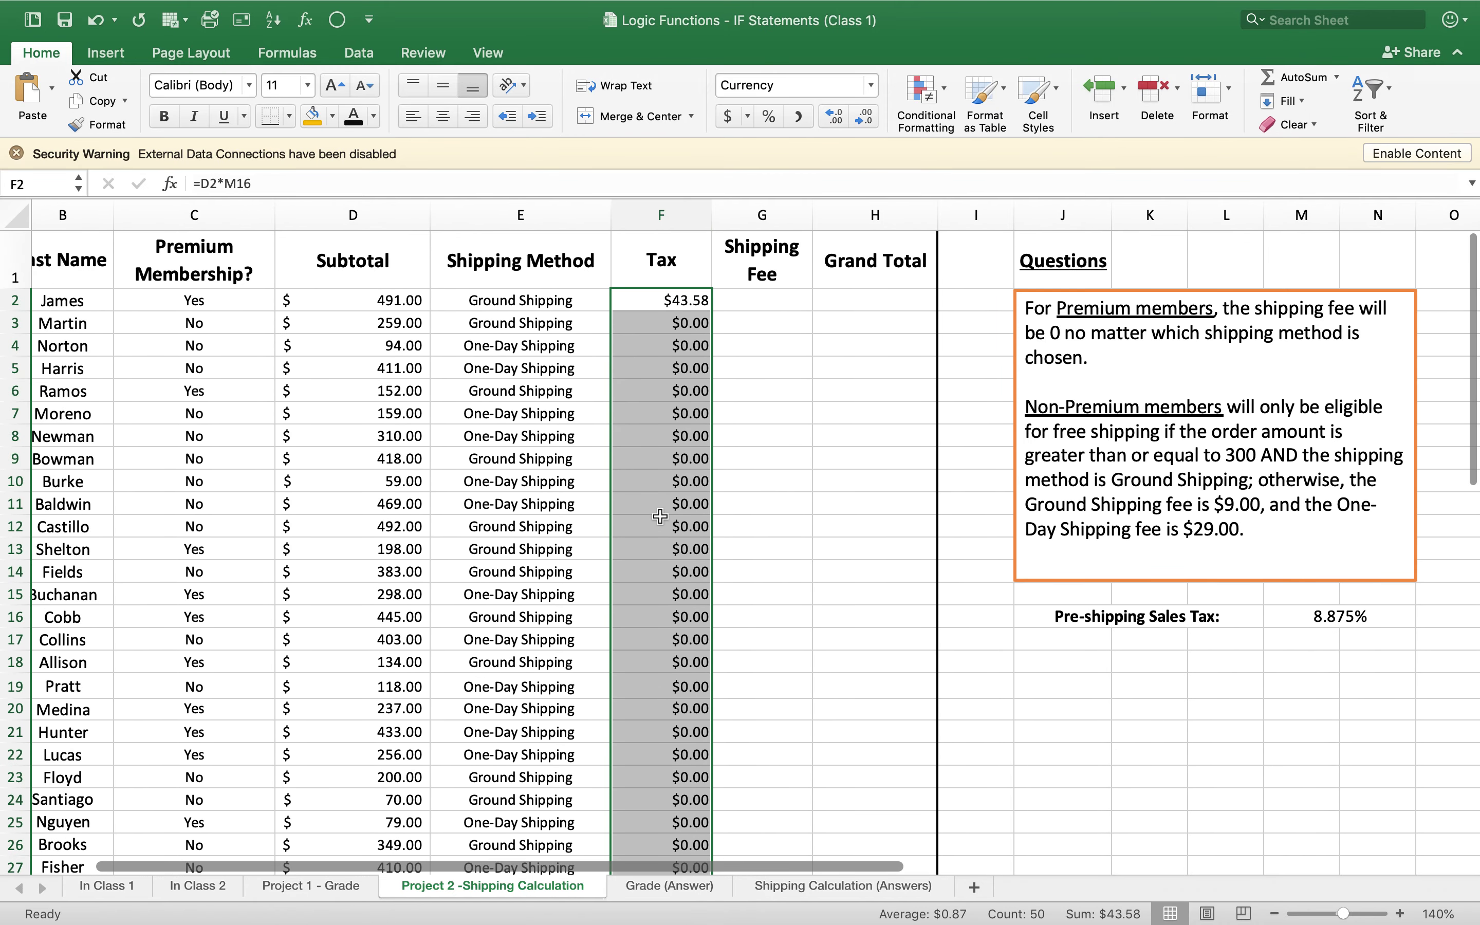
{"action": "scroll", "coordinate": [342, 257], "scroll_direction": "right", "scroll_amount": 2}
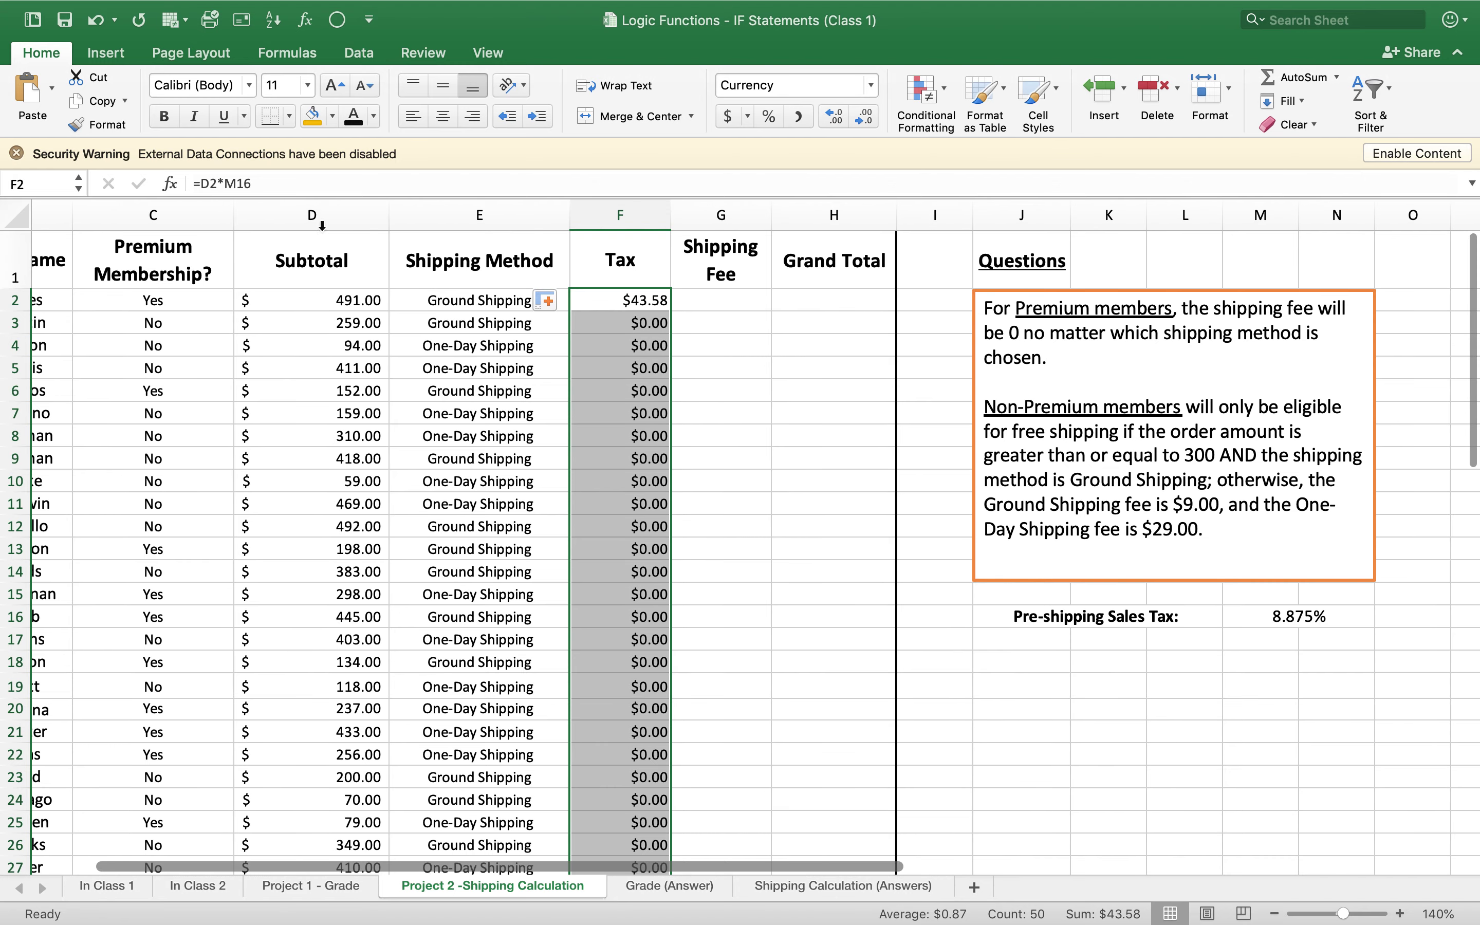
- Restore F2 to =D2*$M$16 and fill it down to F51
{"action": "left_click", "coordinate": [230, 184]}
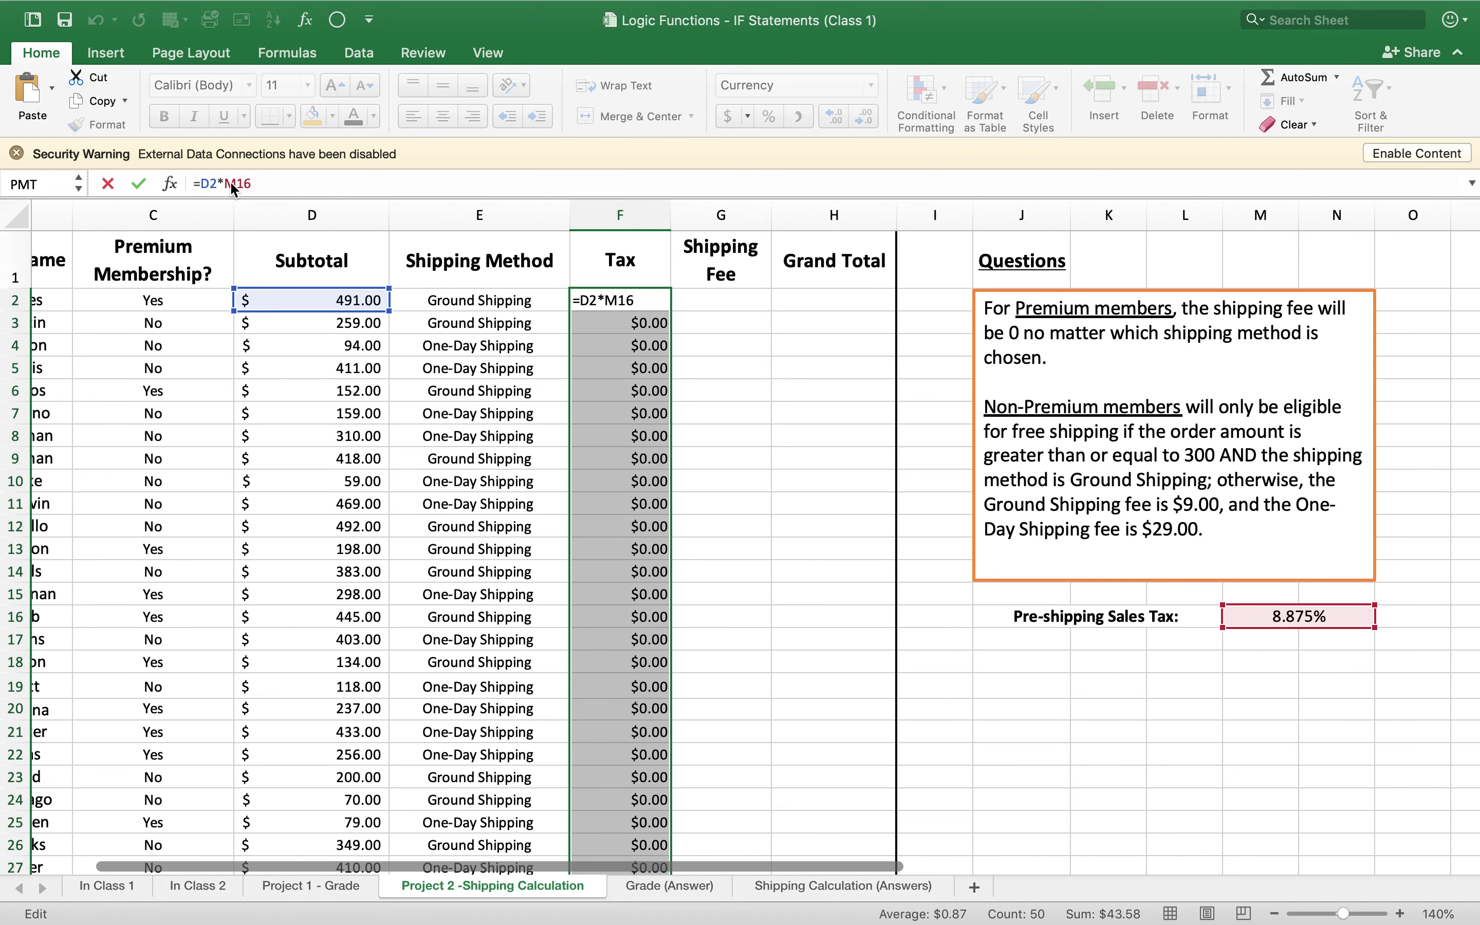
{"action": "type", "text": "$M$"}
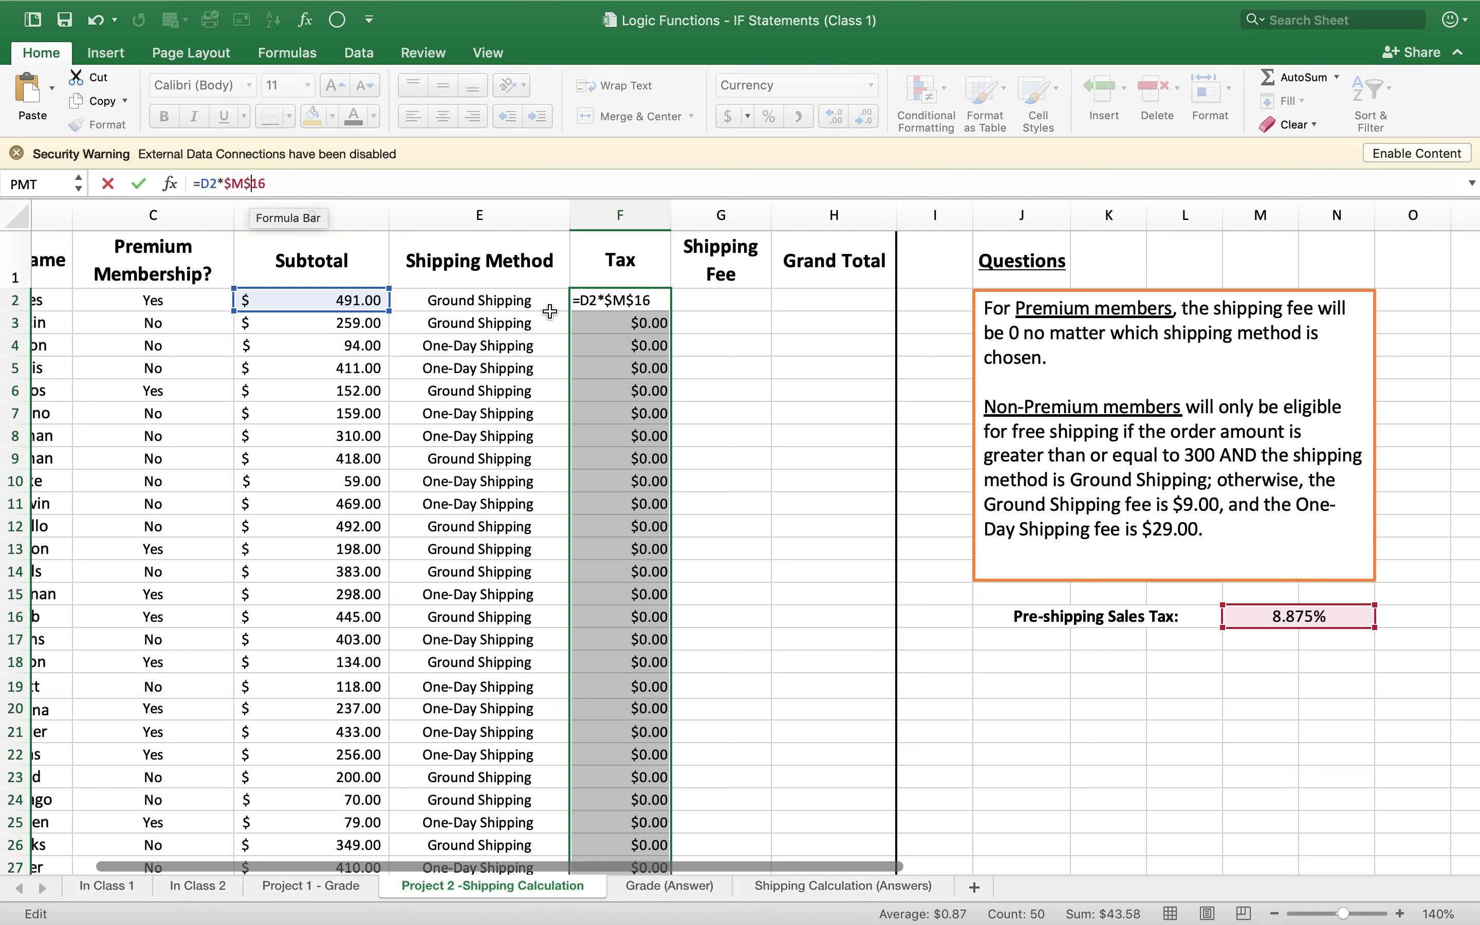
{"action": "key", "text": "Return"}
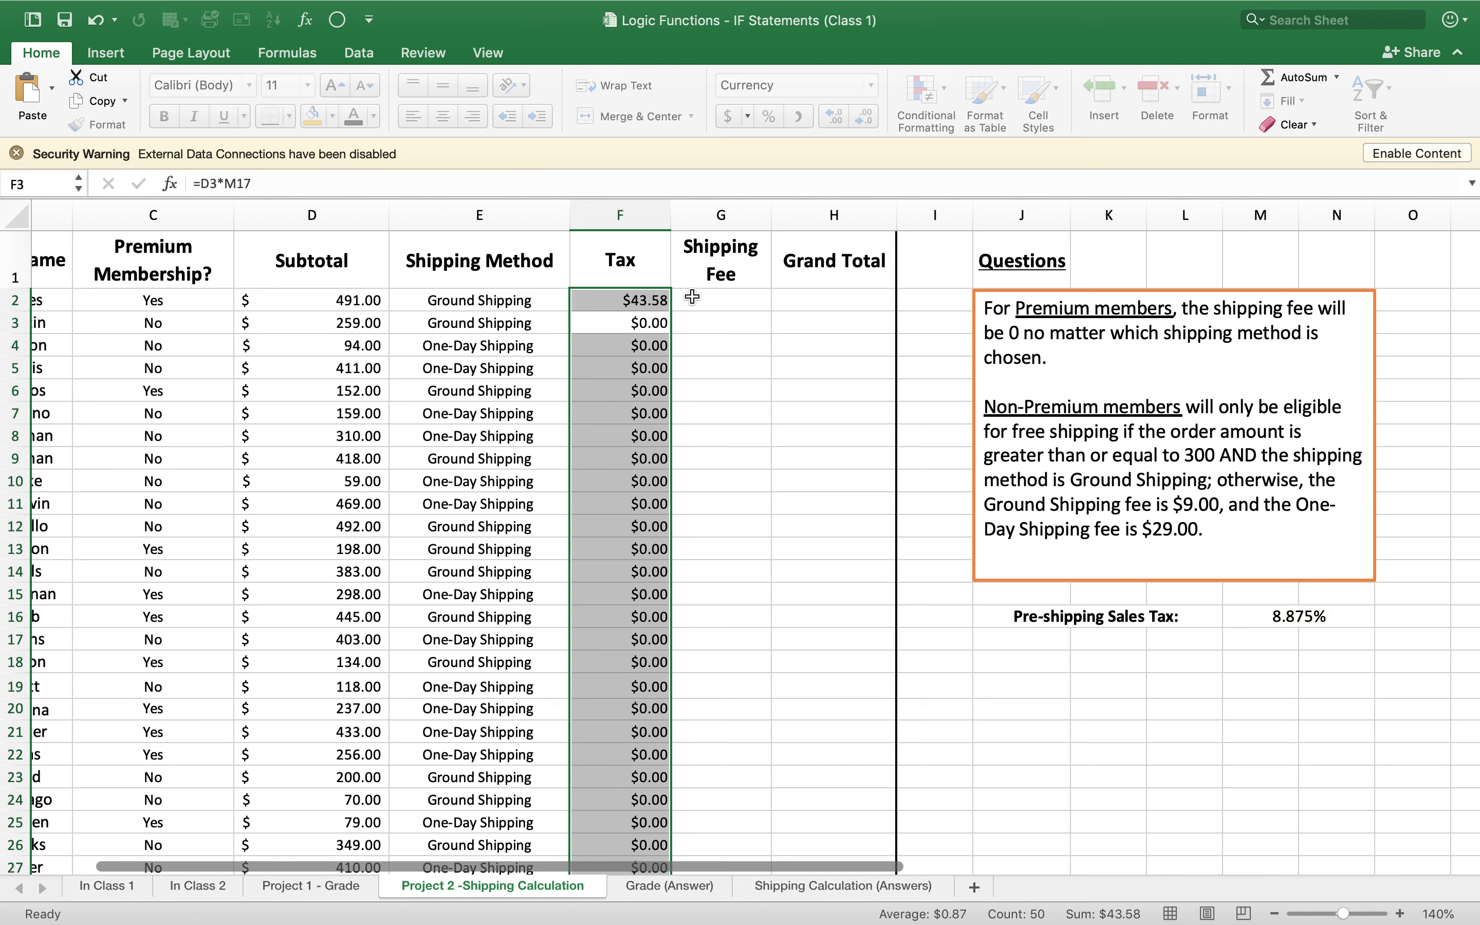
{"action": "key", "text": "Down"}
{"action": "key", "text": "Down"}
{"action": "left_click", "coordinate": [629, 299]}
{"action": "left_click_drag", "start_coordinate": [670, 310], "coordinate": [647, 832]}
{"action": "scroll", "coordinate": [646, 611], "scroll_direction": "up", "scroll_amount": 10}
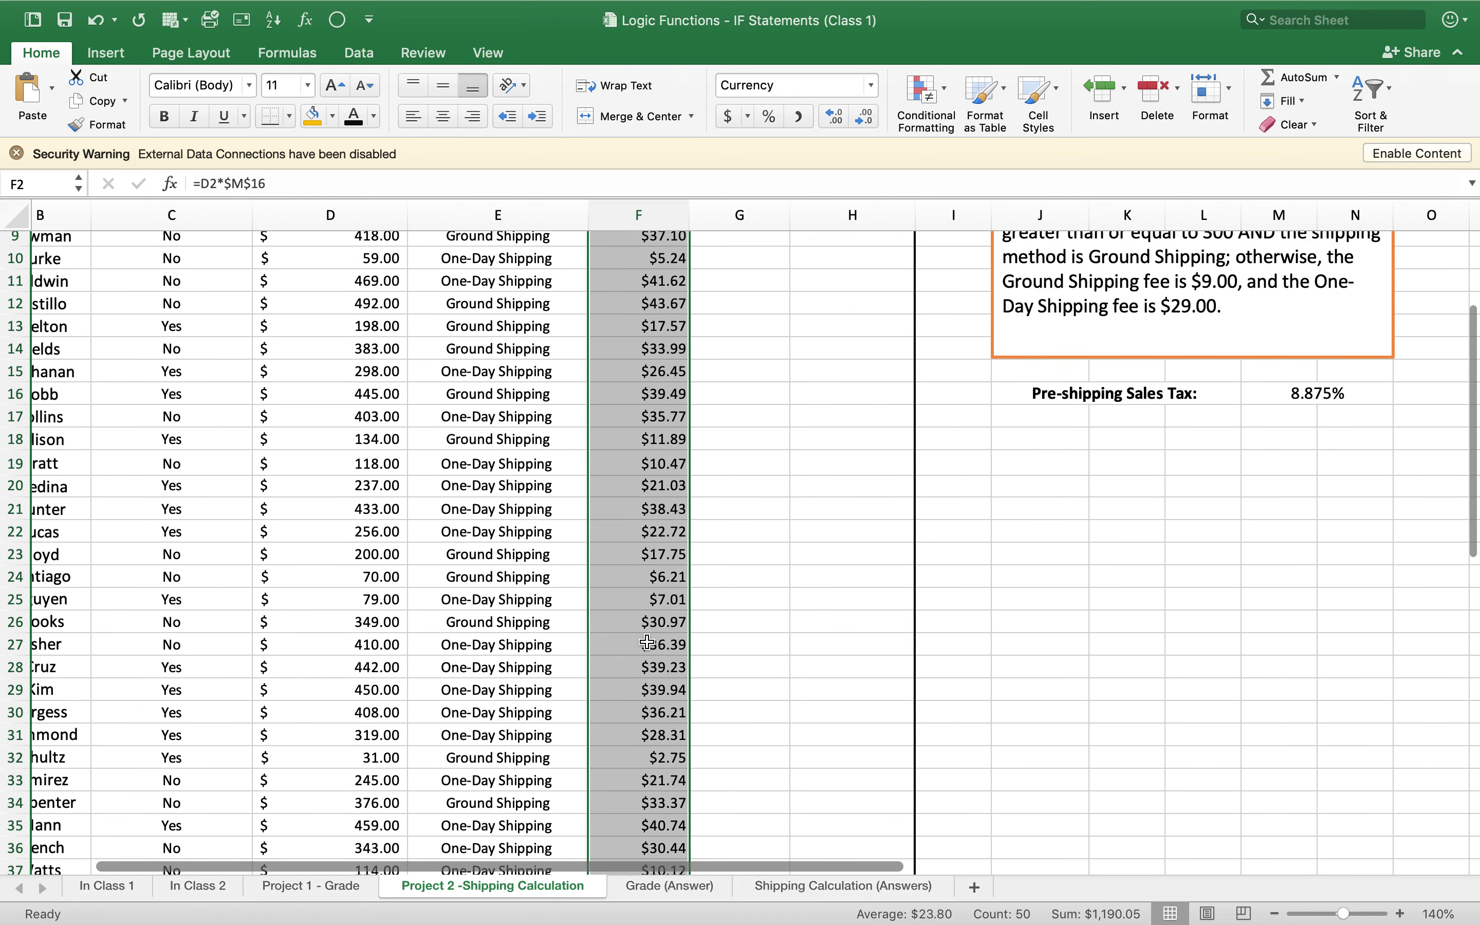
{"action": "scroll", "coordinate": [647, 575], "scroll_direction": "left", "scroll_amount": 5}
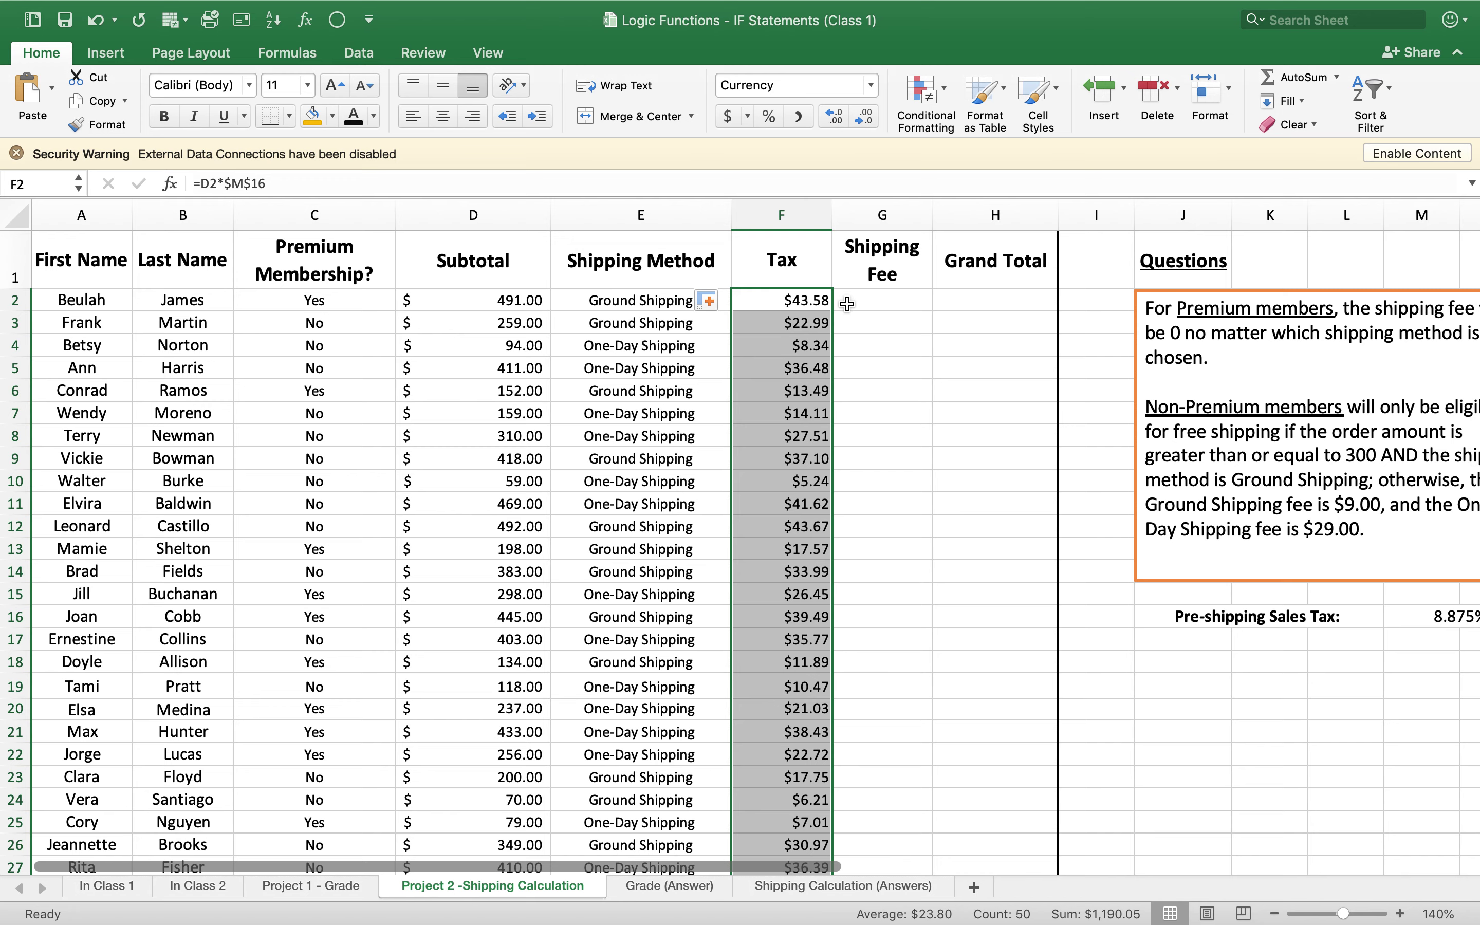
- Start a formula in Shipping Fee cell G2 with an equals sign
{"action": "left_click", "coordinate": [884, 298]}
{"action": "scroll", "coordinate": [884, 299], "scroll_direction": "right", "scroll_amount": 5}
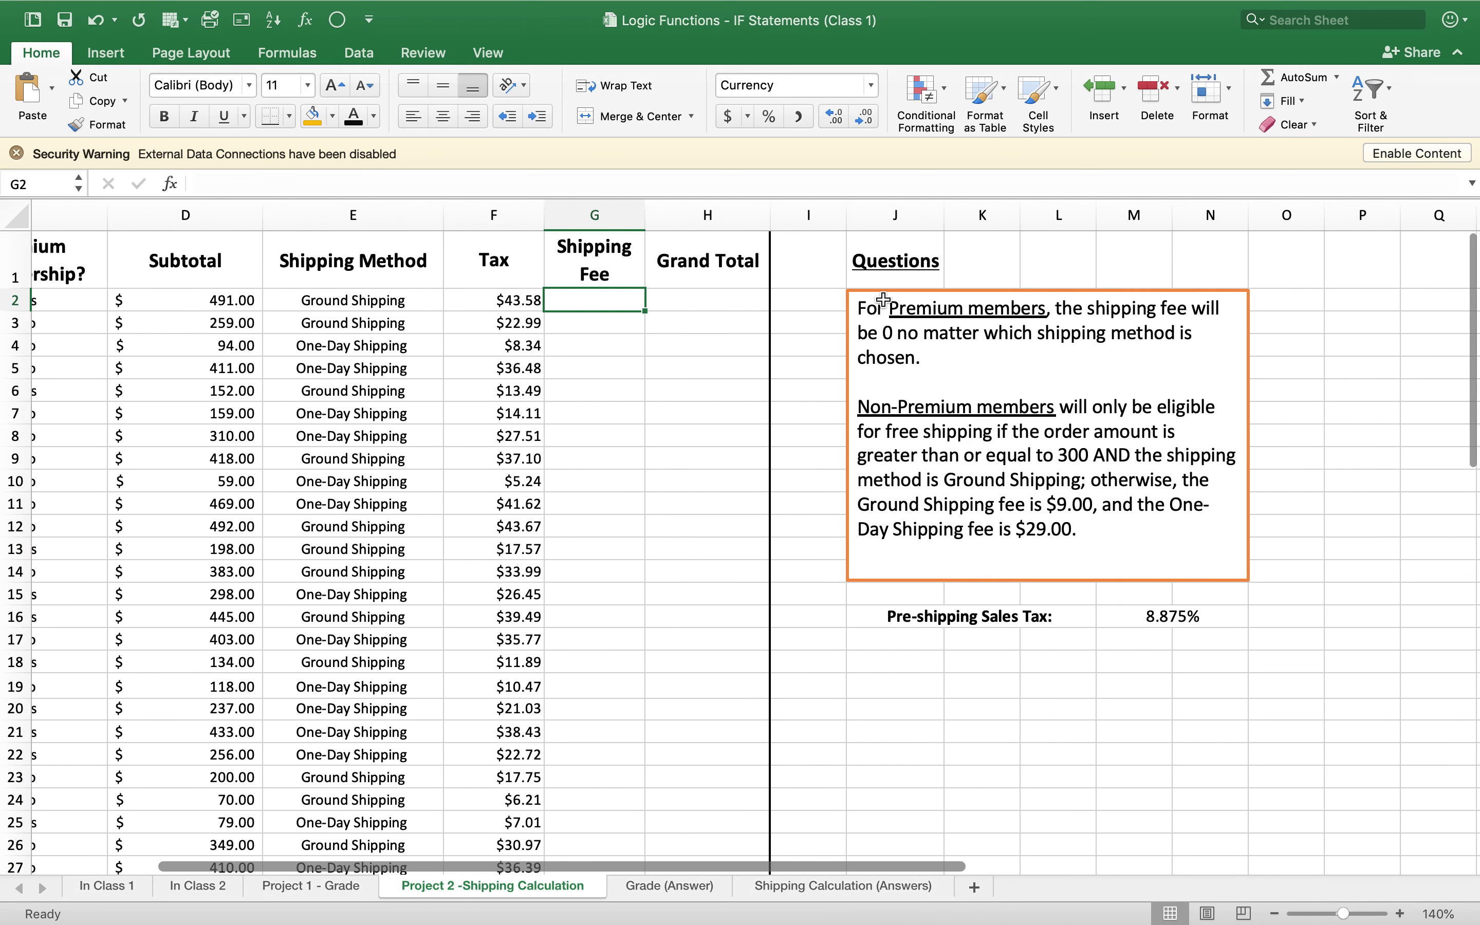
{"action": "type", "text": "="}
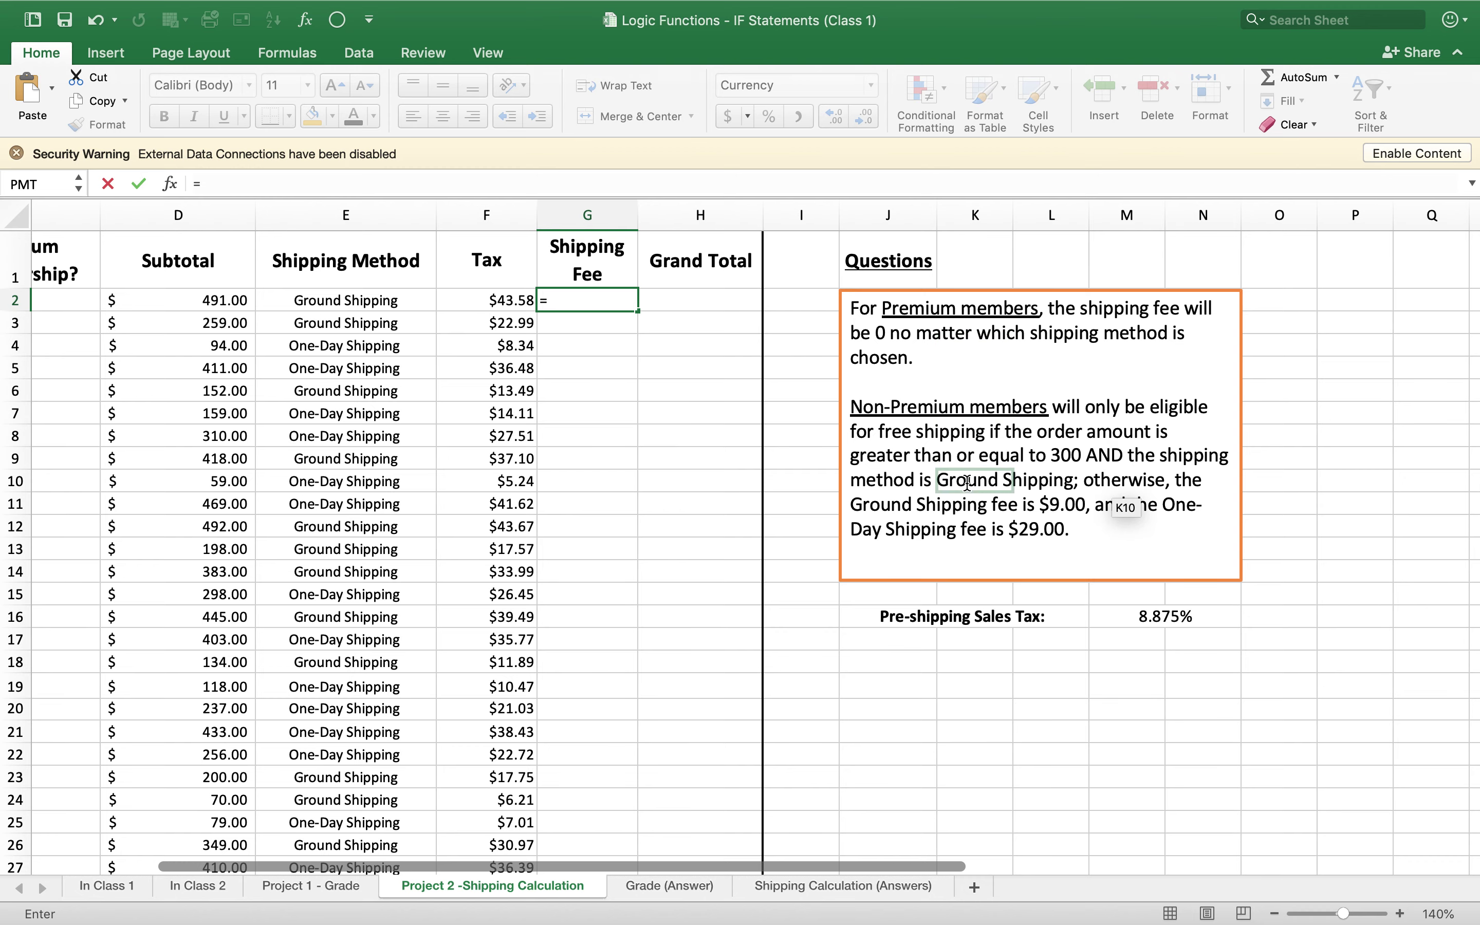
{"action": "scroll", "coordinate": [966, 481], "scroll_direction": "right", "scroll_amount": 2}
- Begin G2's shipping-fee formula with the IF function, =IF
{"action": "scroll", "coordinate": [965, 480], "scroll_direction": "right", "scroll_amount": 2}
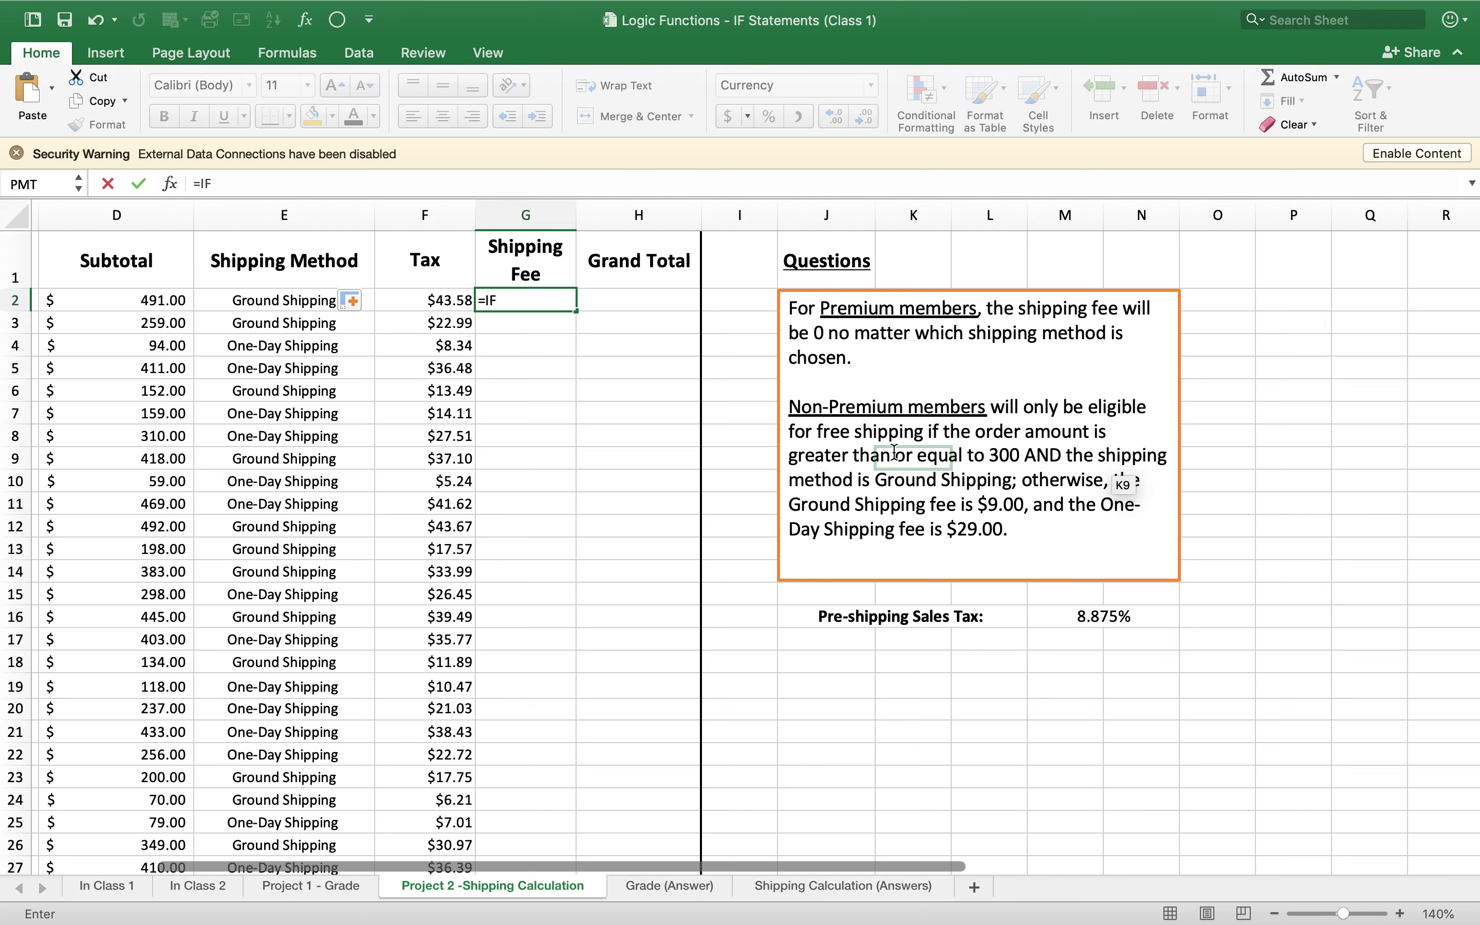
- Extend G2 to =IF(OR( and reference the Premium Membership cell C2
{"action": "type", "text": "("}
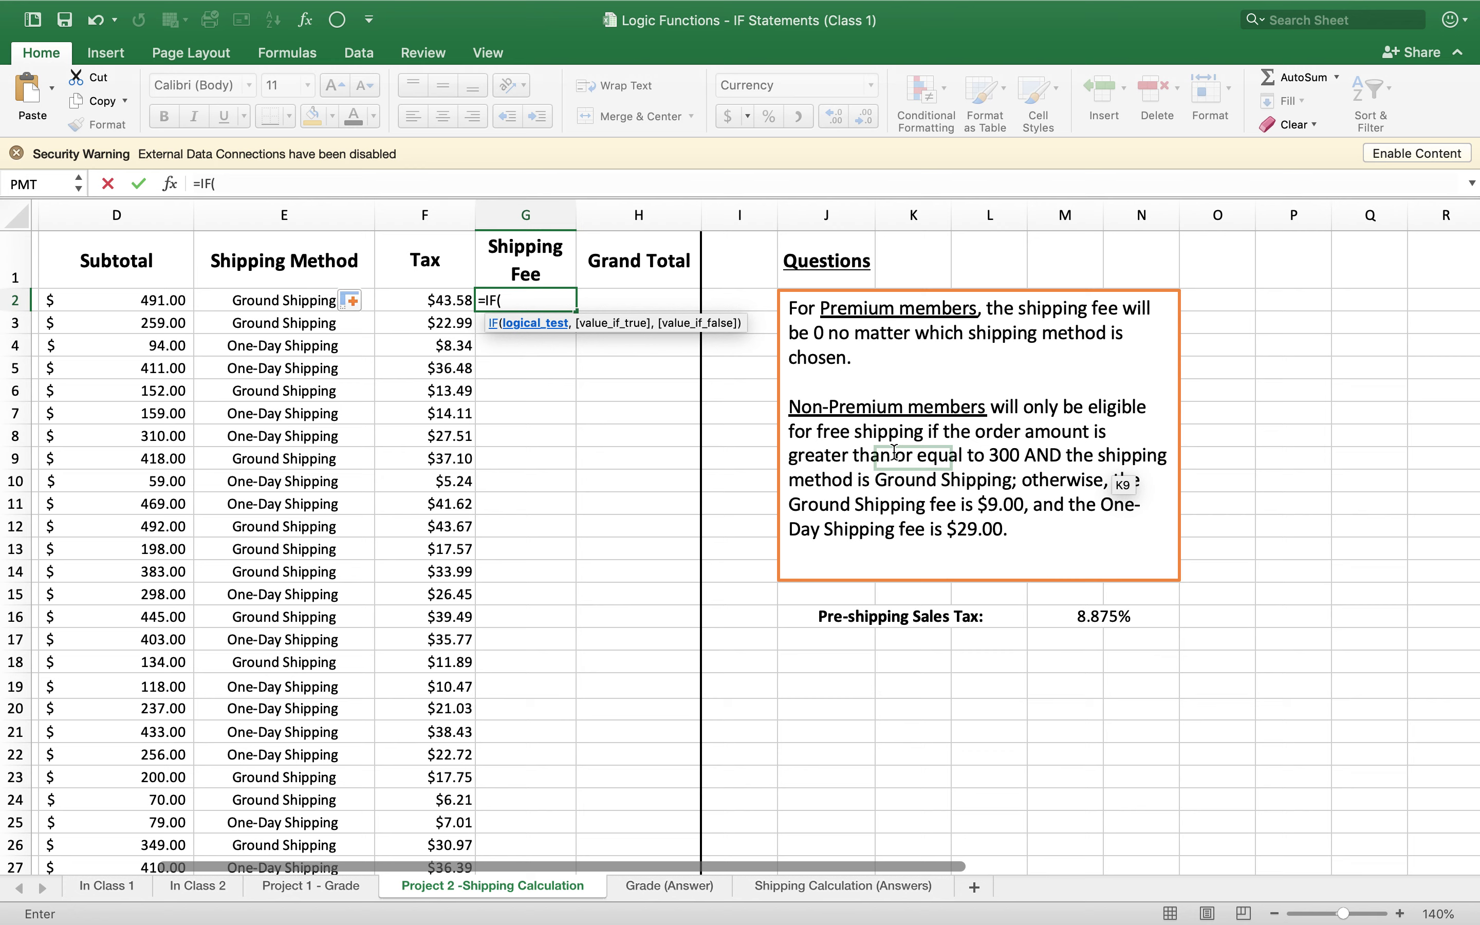
{"action": "type", "text": "OR("}
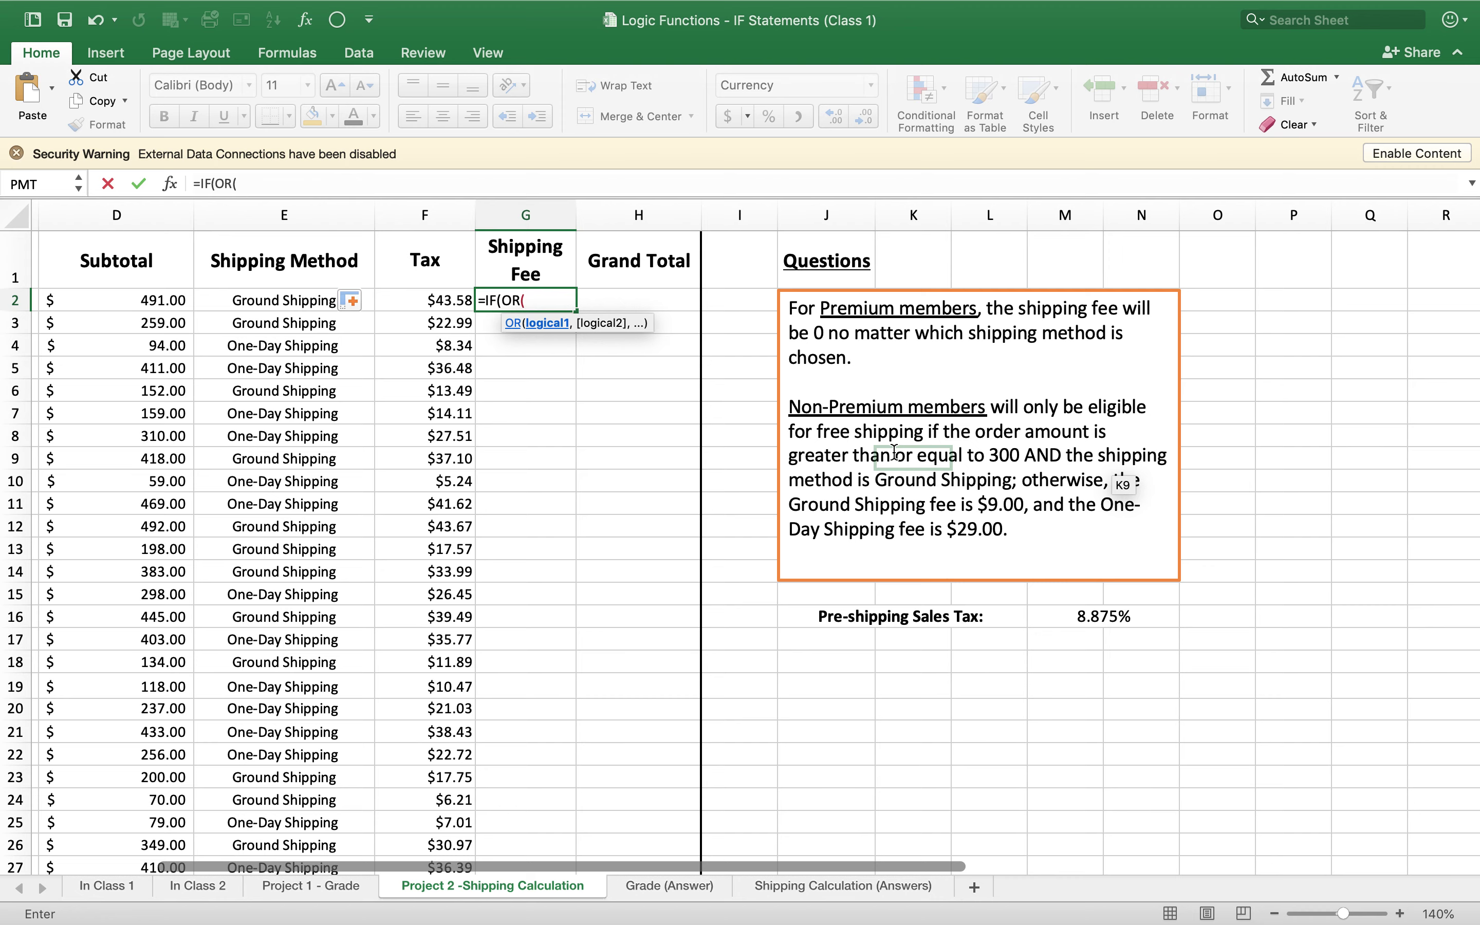
{"action": "scroll", "coordinate": [894, 451], "scroll_direction": "left", "scroll_amount": 2}
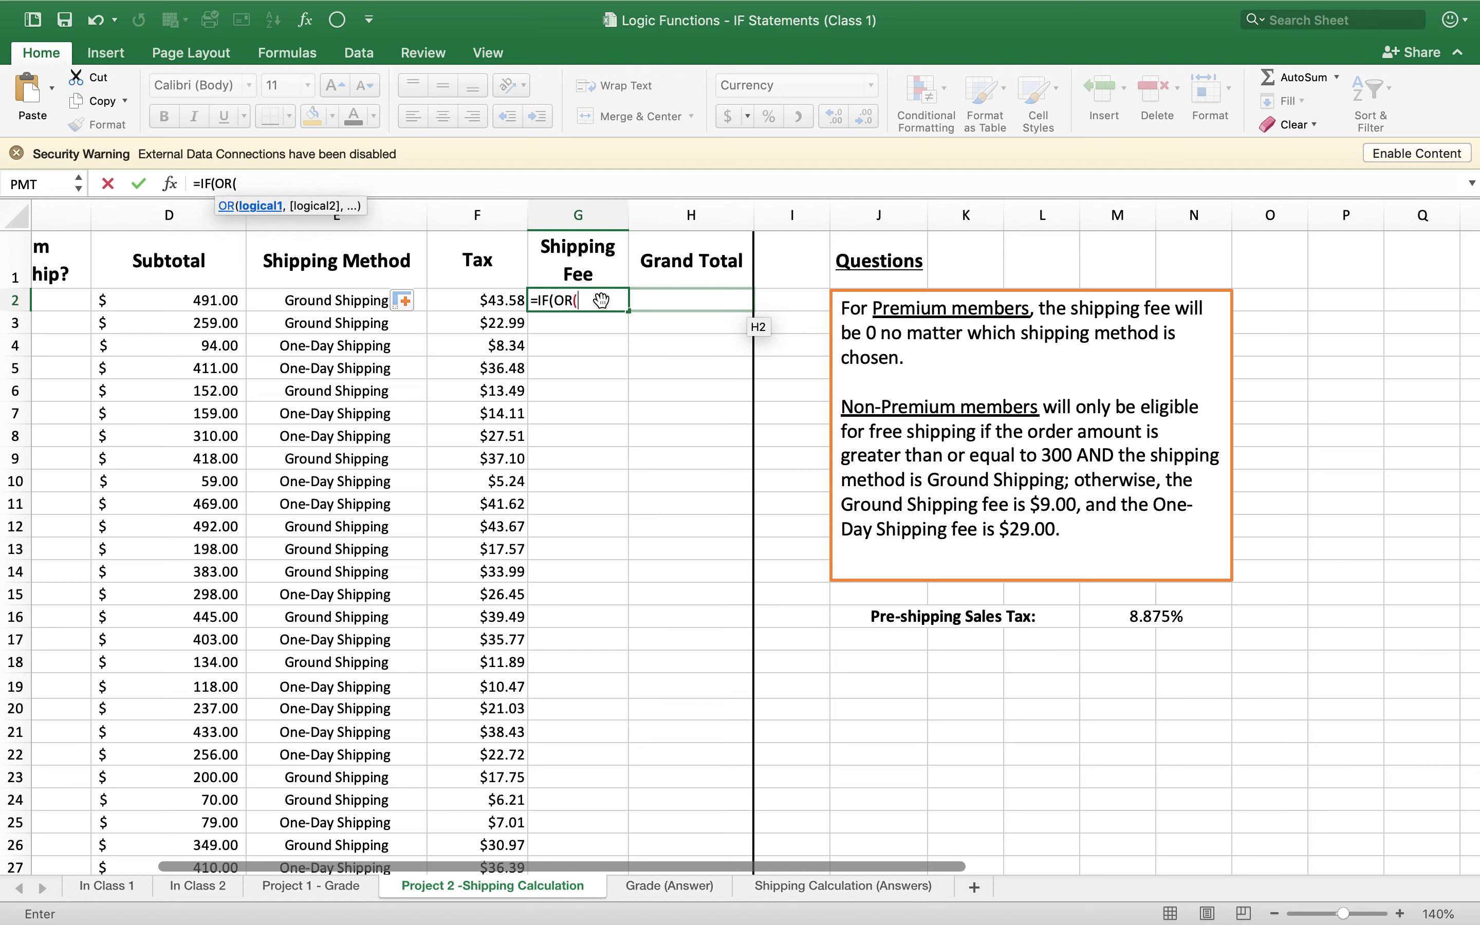
{"action": "scroll", "coordinate": [495, 391], "scroll_direction": "left", "scroll_amount": 5}
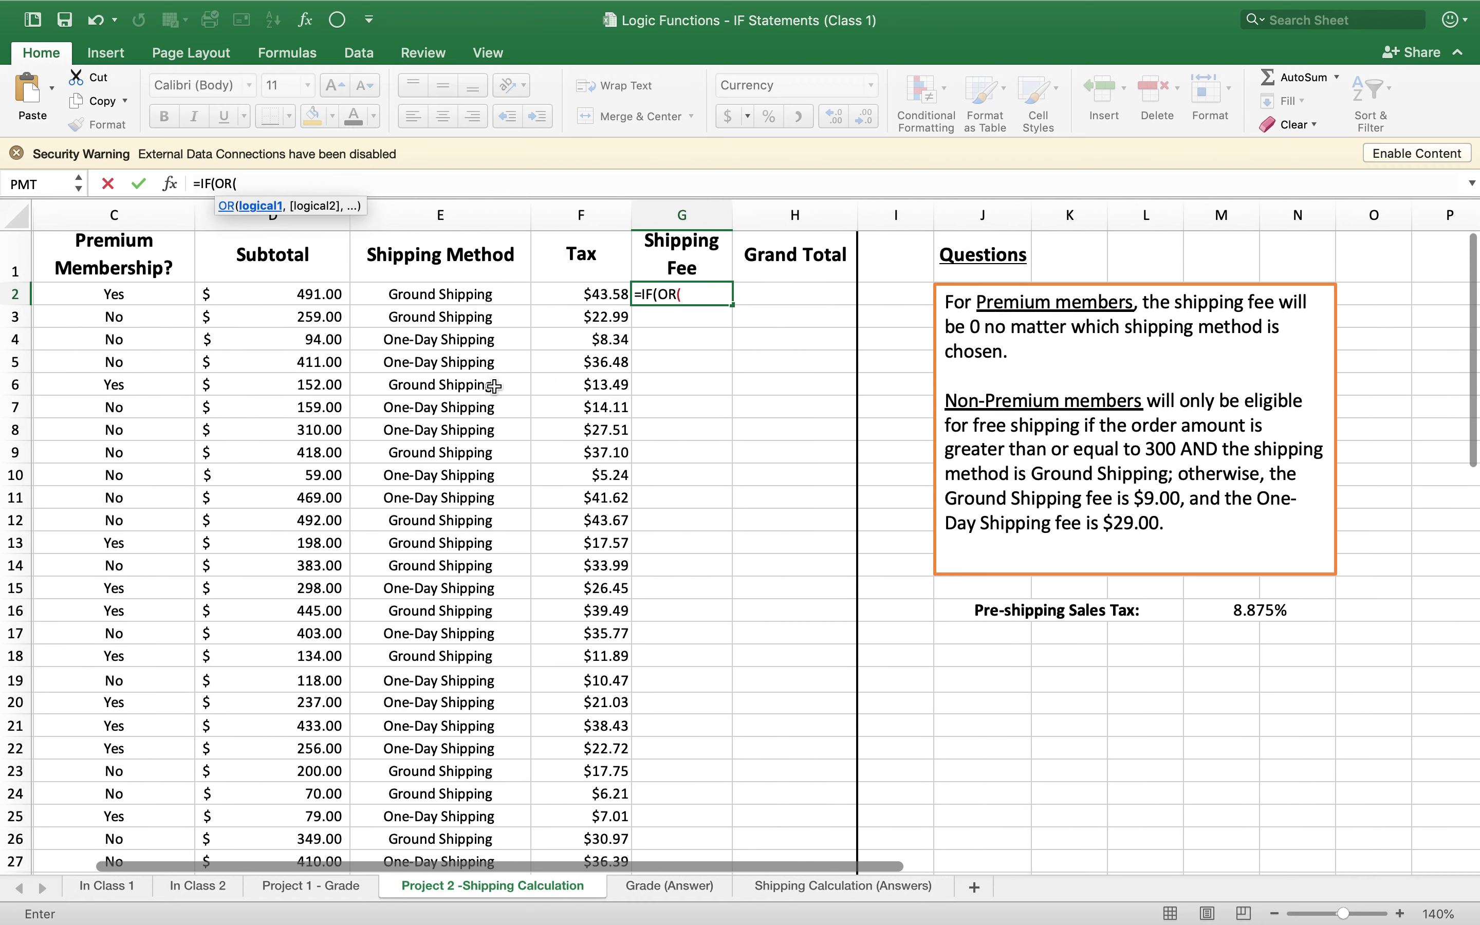
{"action": "scroll", "coordinate": [496, 386], "scroll_direction": "left", "scroll_amount": 1}
{"action": "scroll", "coordinate": [495, 386], "scroll_direction": "left", "scroll_amount": 3}
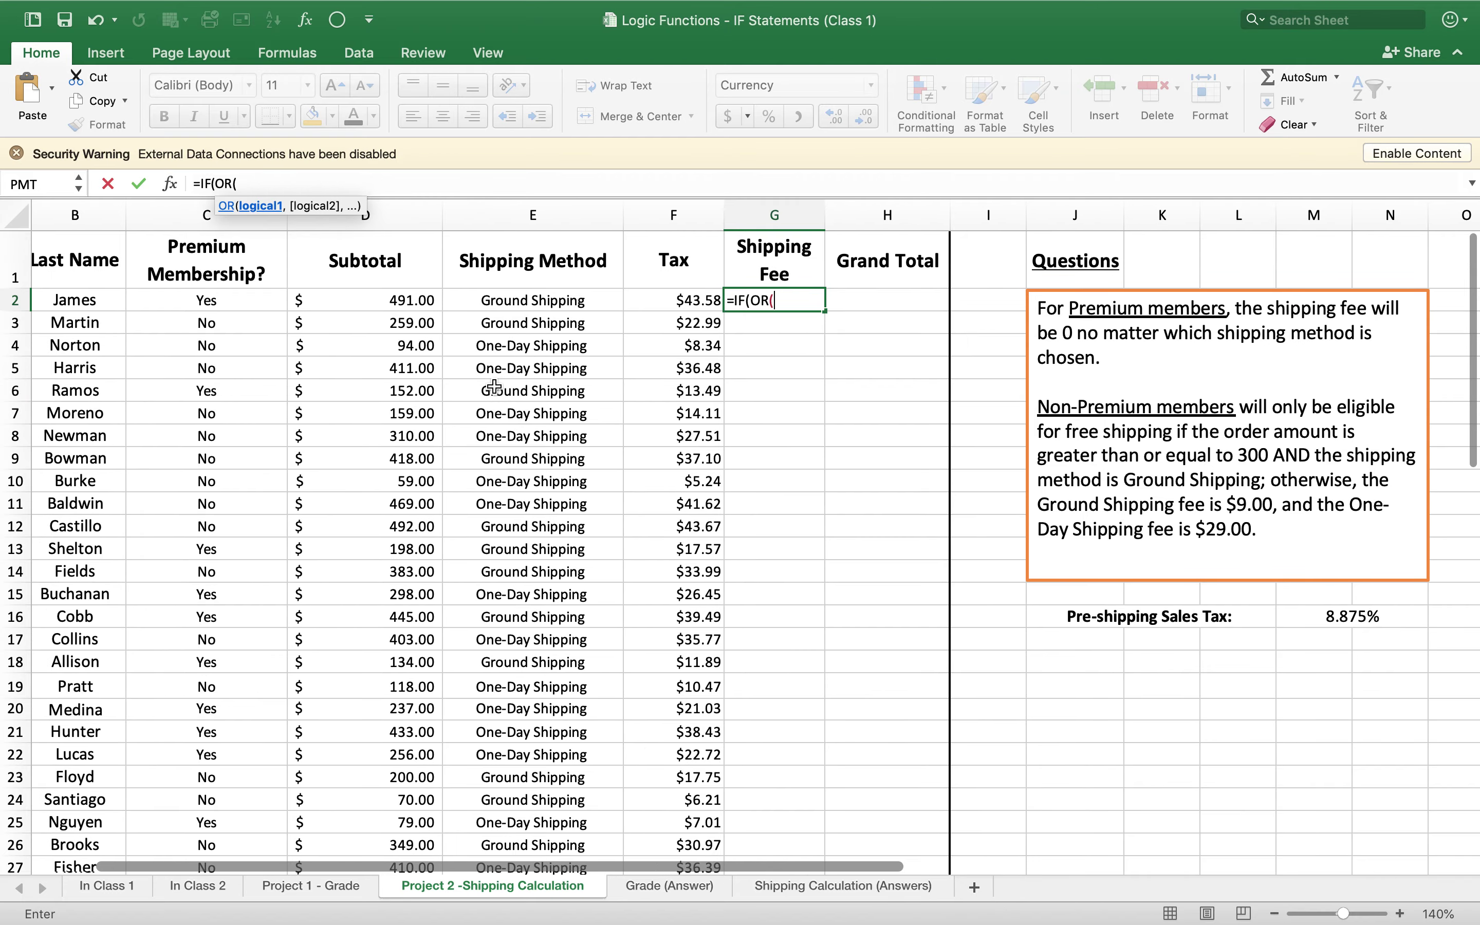
{"action": "scroll", "coordinate": [240, 316], "scroll_direction": "left", "scroll_amount": 2}
{"action": "scroll", "coordinate": [240, 316], "scroll_direction": "left", "scroll_amount": 2}
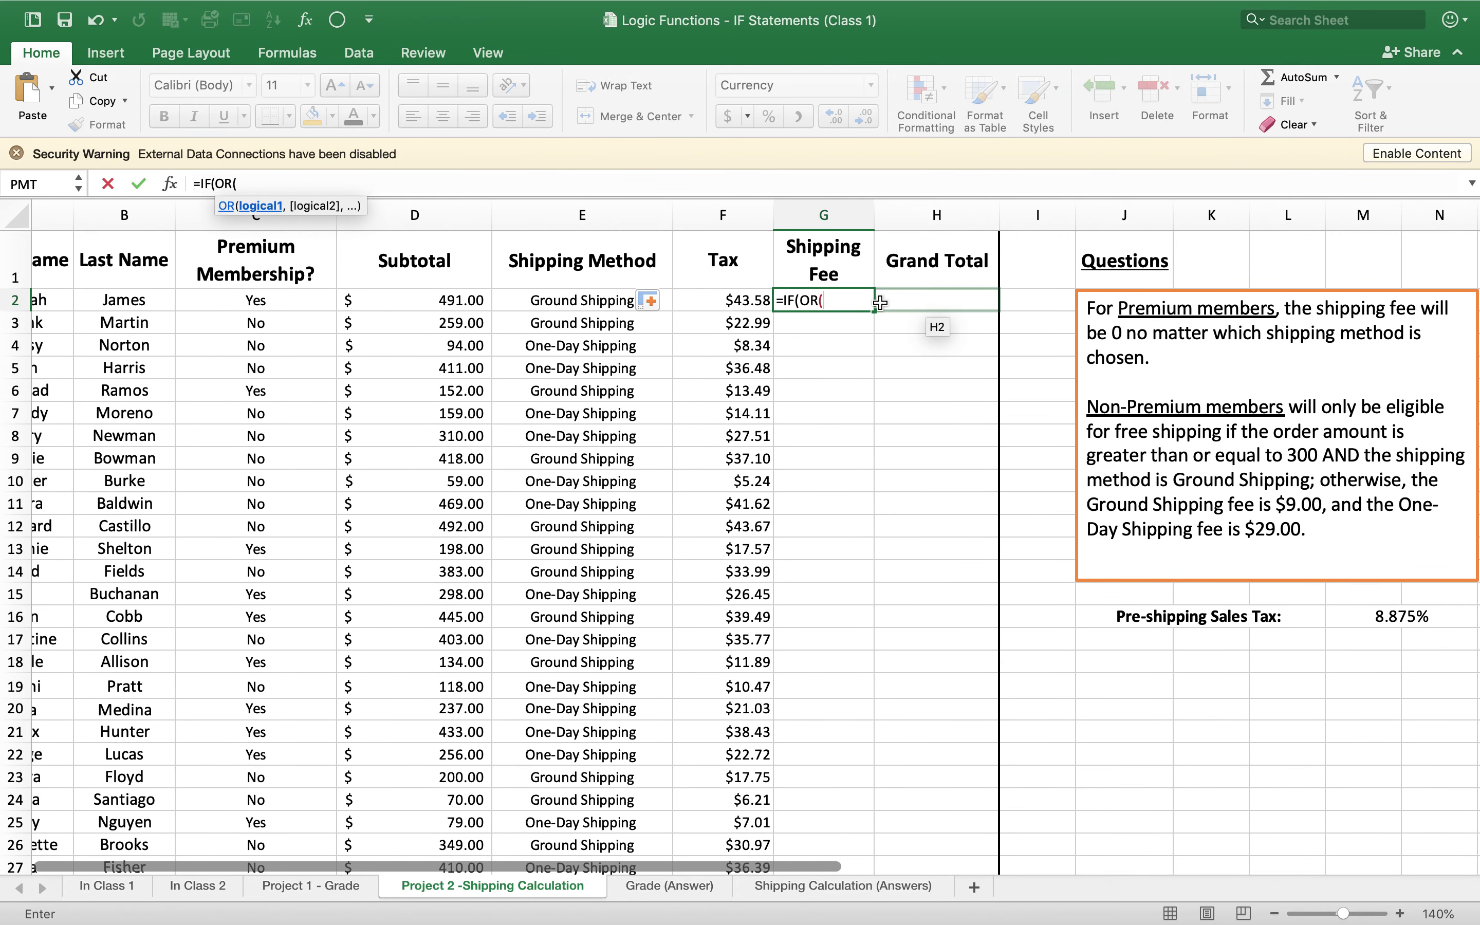
{"action": "left_click", "coordinate": [270, 303]}
- Add the first OR condition C2="Yes", to G2's formula
{"action": "key", "text": "Down"}
{"action": "left_click", "coordinate": [270, 304]}
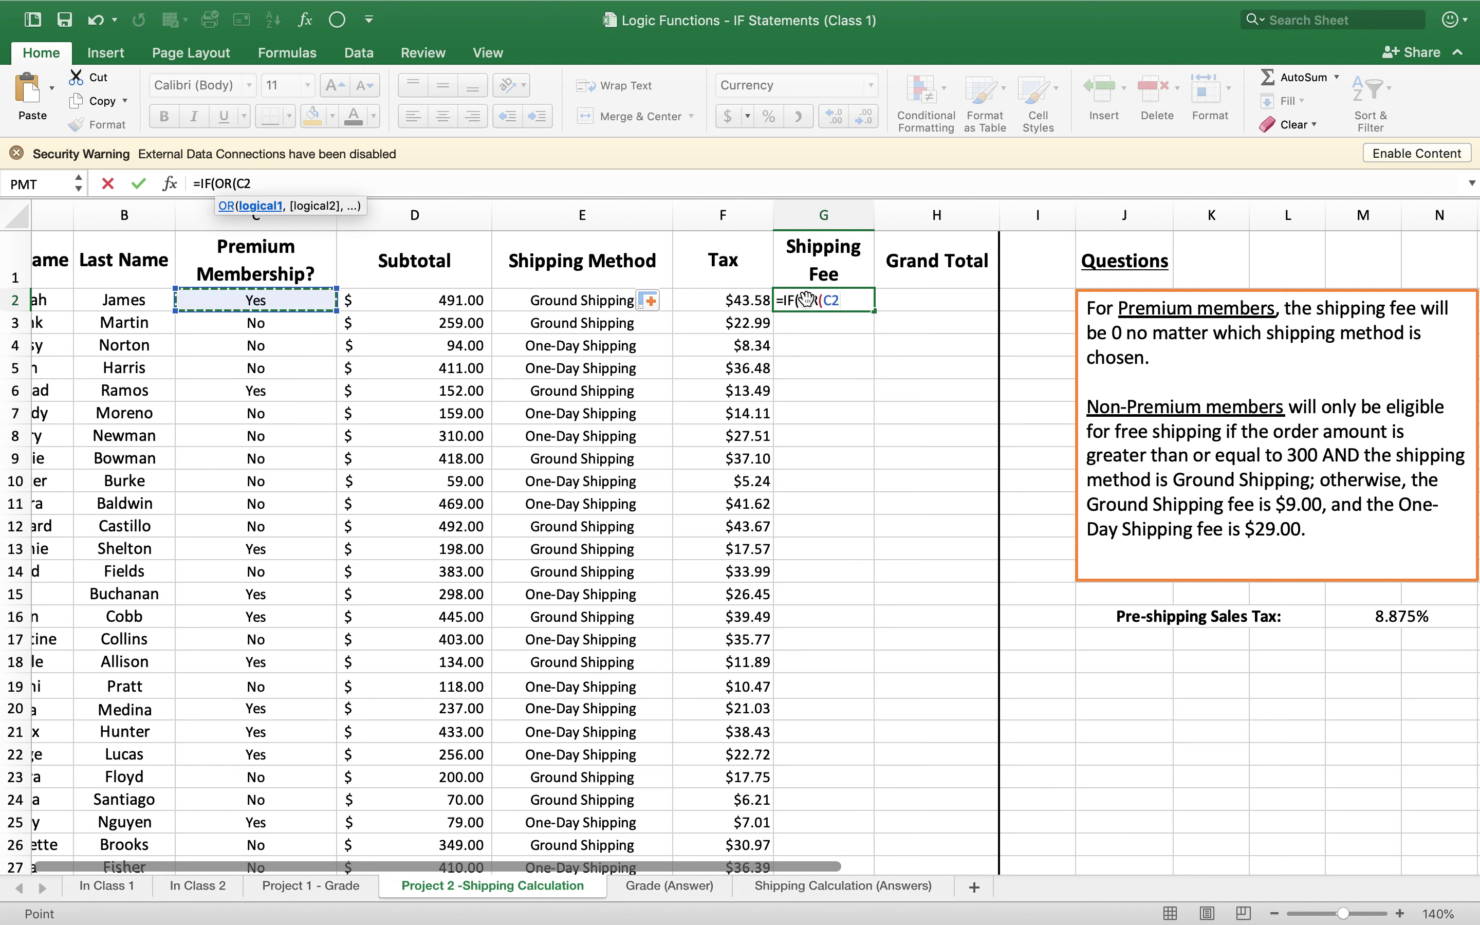
{"action": "type", "text": "="}
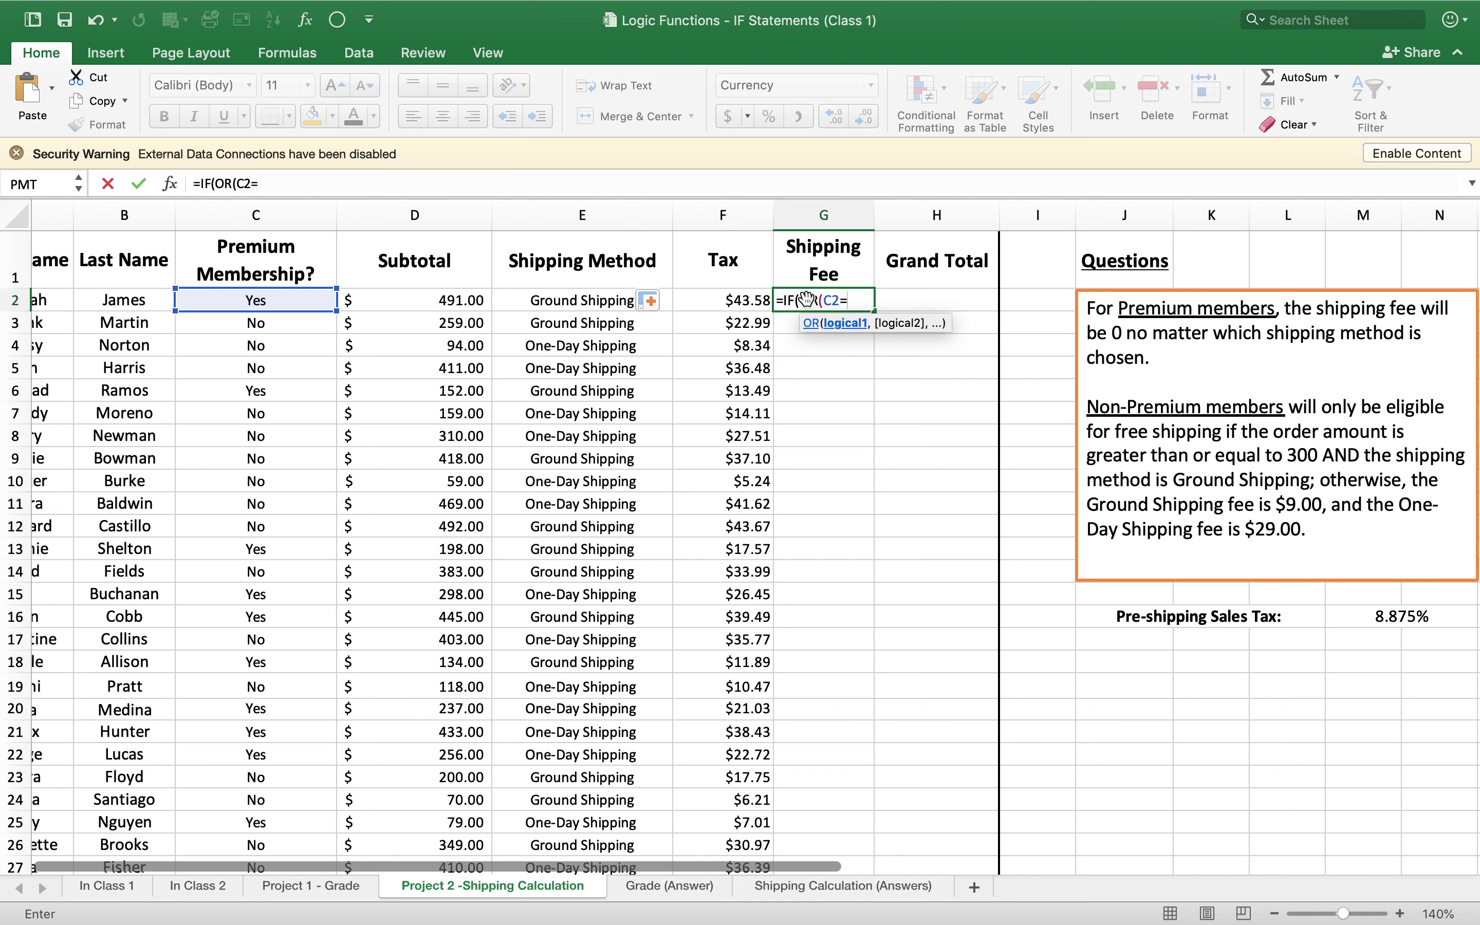
{"action": "type", "text": "\"YE"}
{"action": "key", "text": "BackSpace"}
{"action": "type", "text": "es\","}
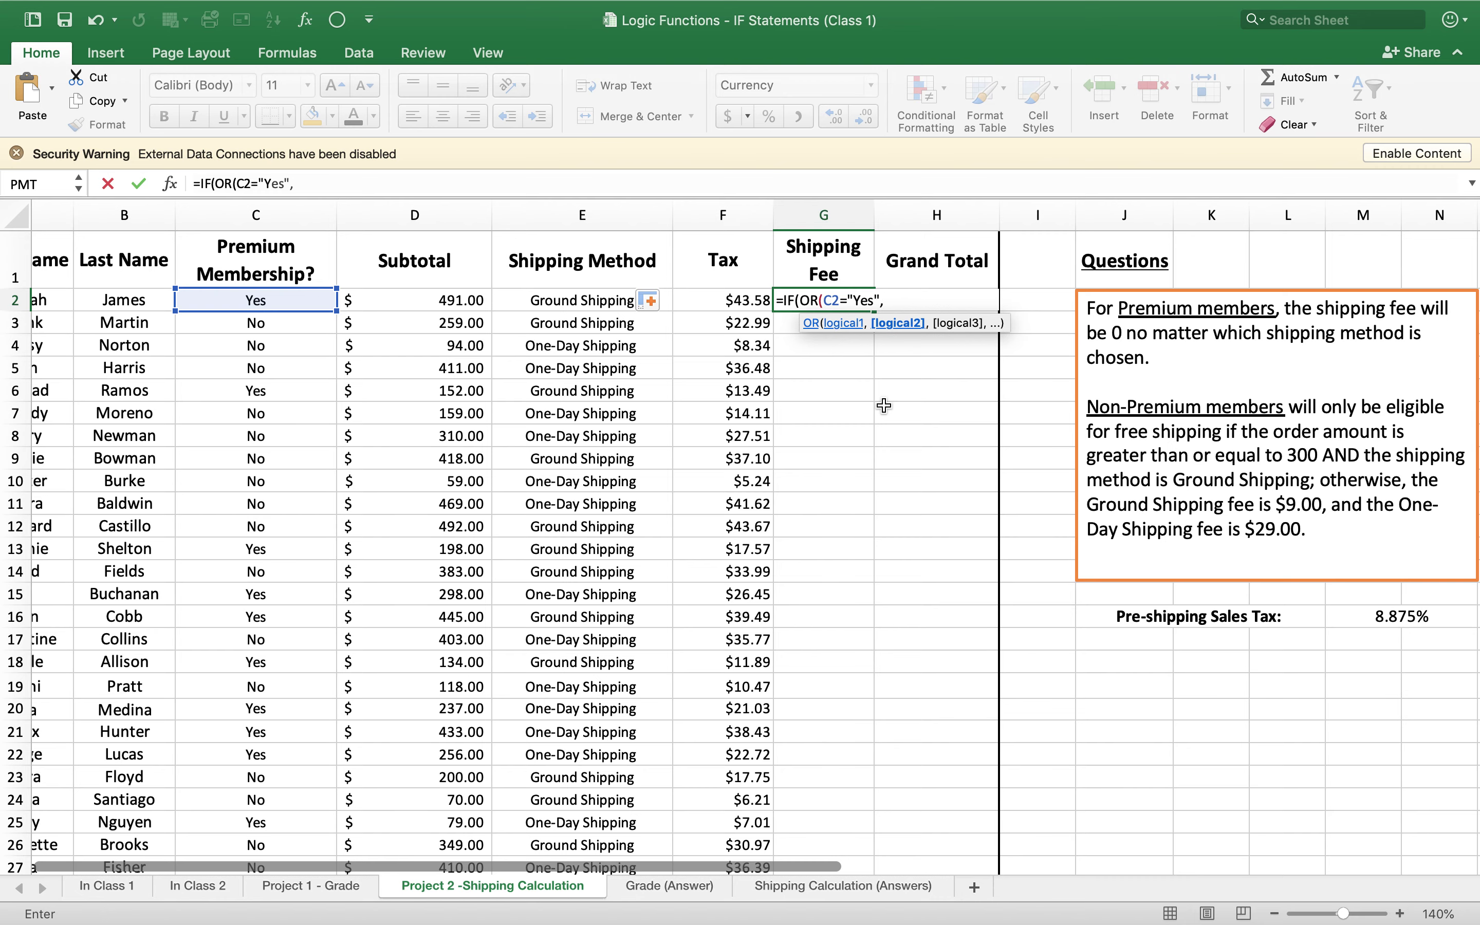
{"action": "scroll", "coordinate": [884, 406], "scroll_direction": "right", "scroll_amount": 2}
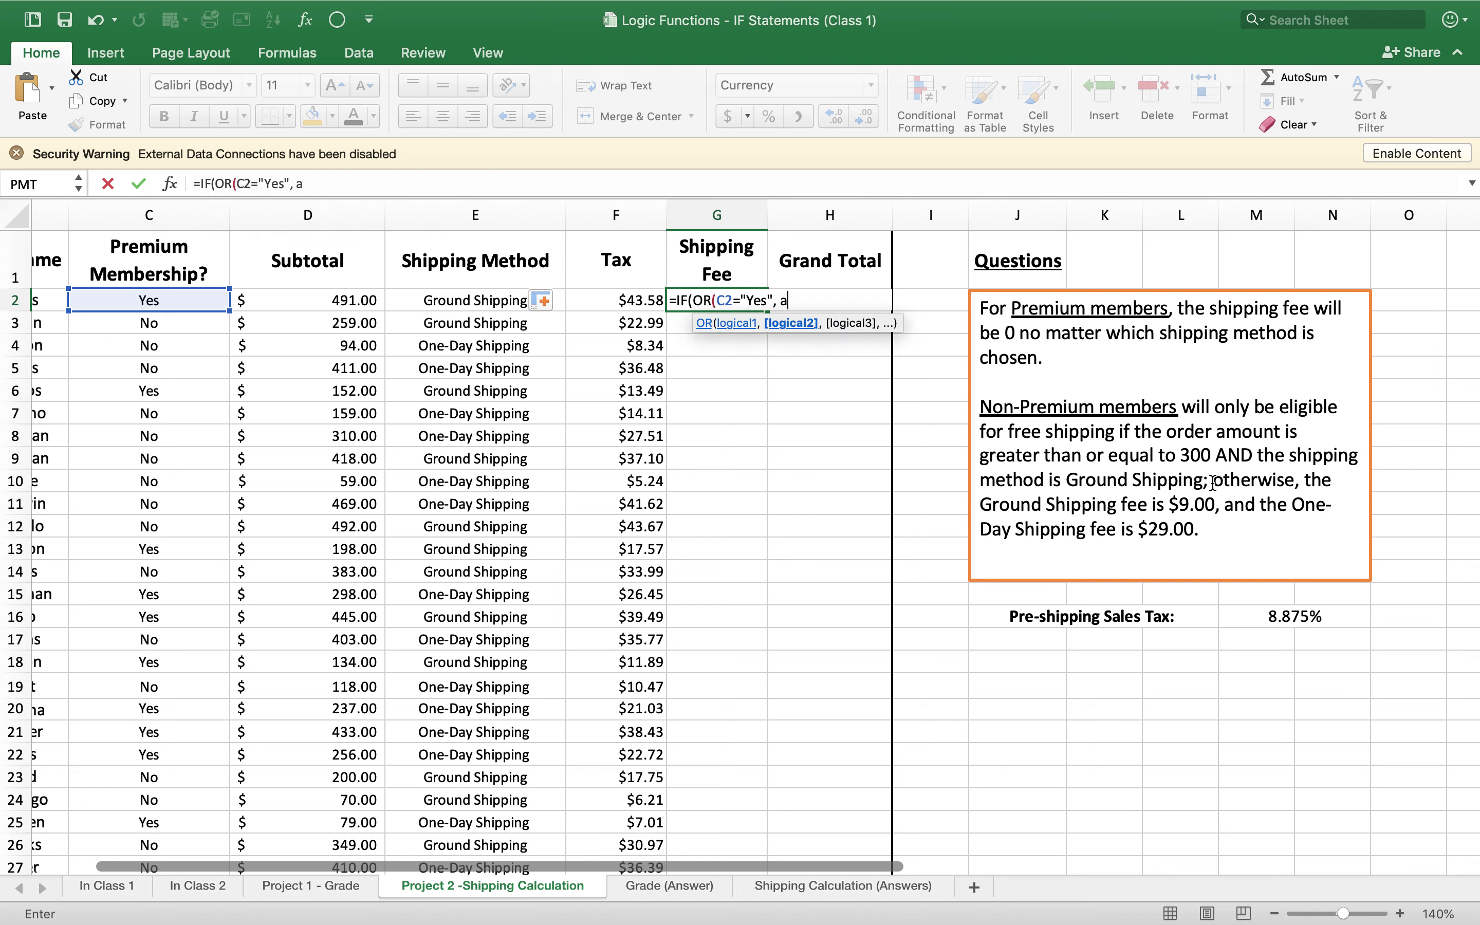
- Add AND(C2="No",D2>=300, as the second OR condition
{"action": "type", "text": "AND("}
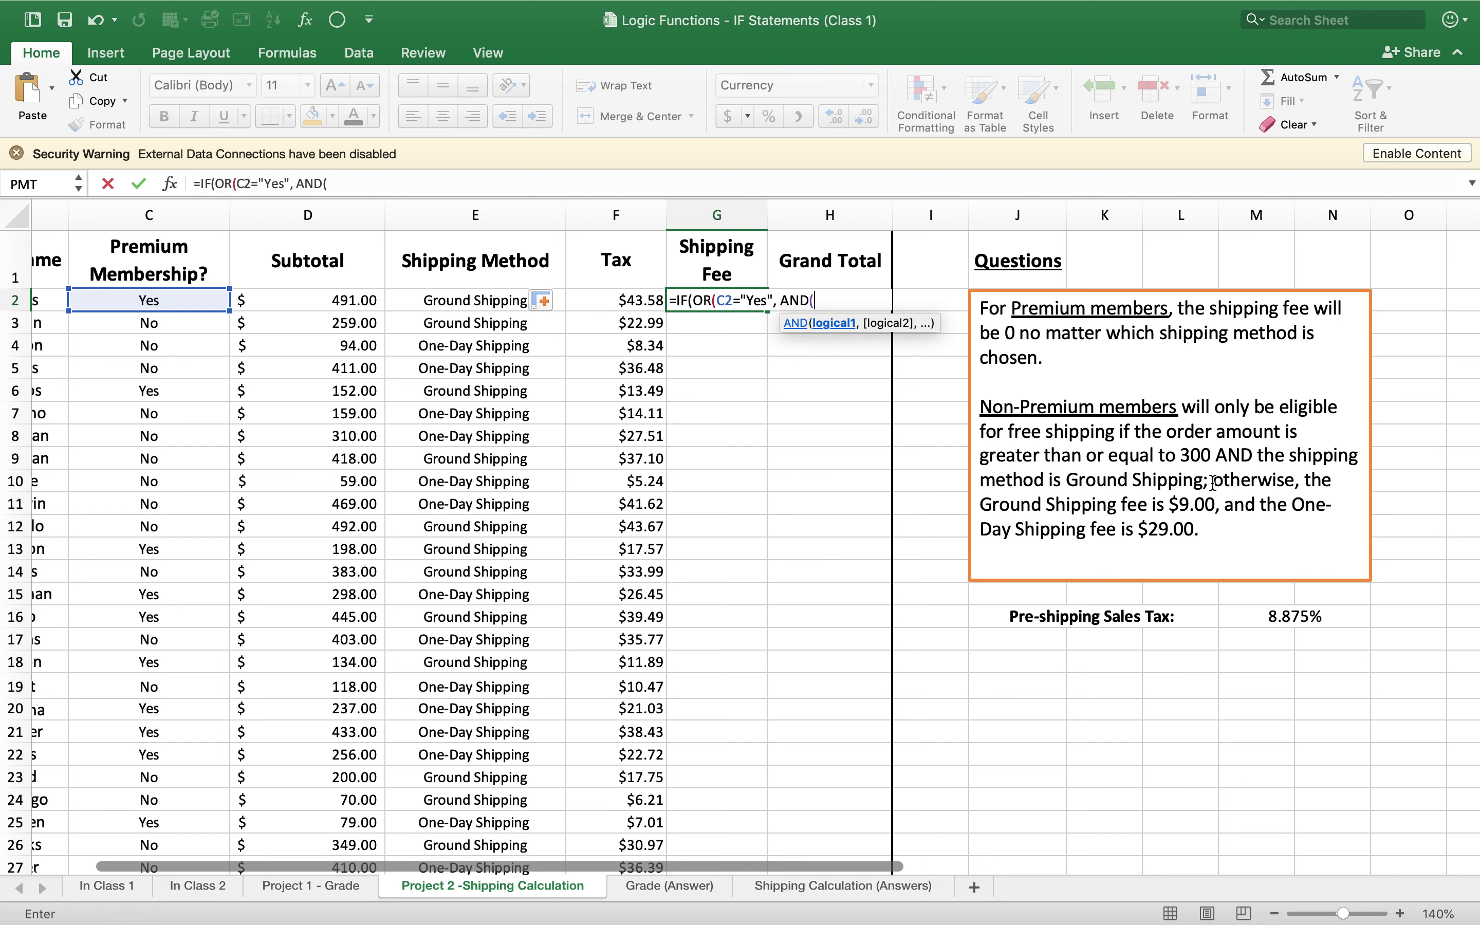
{"action": "scroll", "coordinate": [1213, 483], "scroll_direction": "left", "scroll_amount": 2}
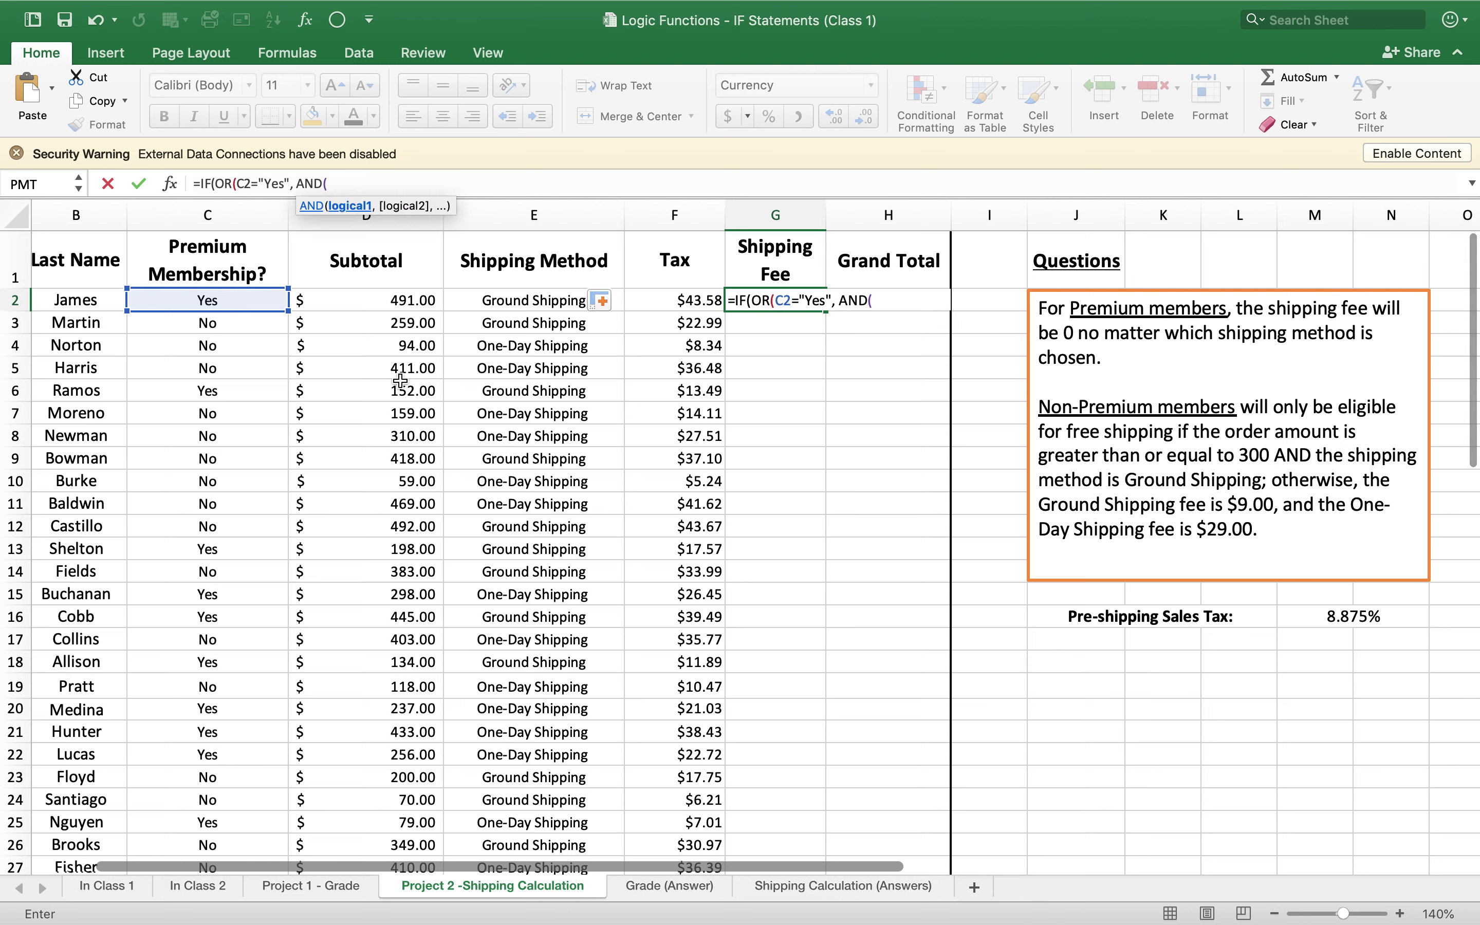
{"action": "left_click", "coordinate": [208, 300]}
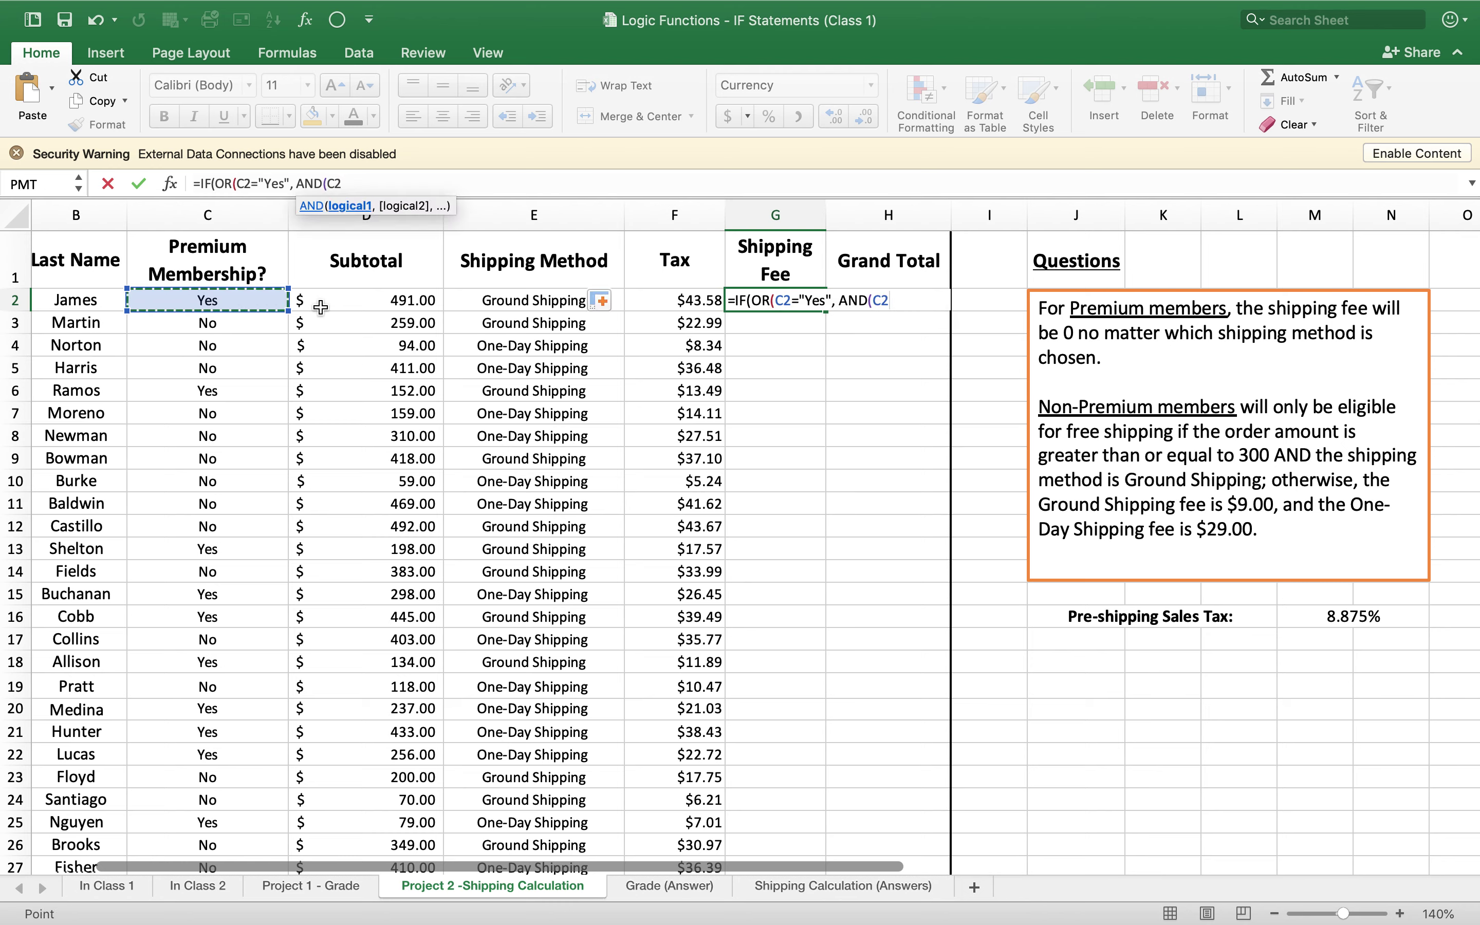
{"action": "type", "text": "="}
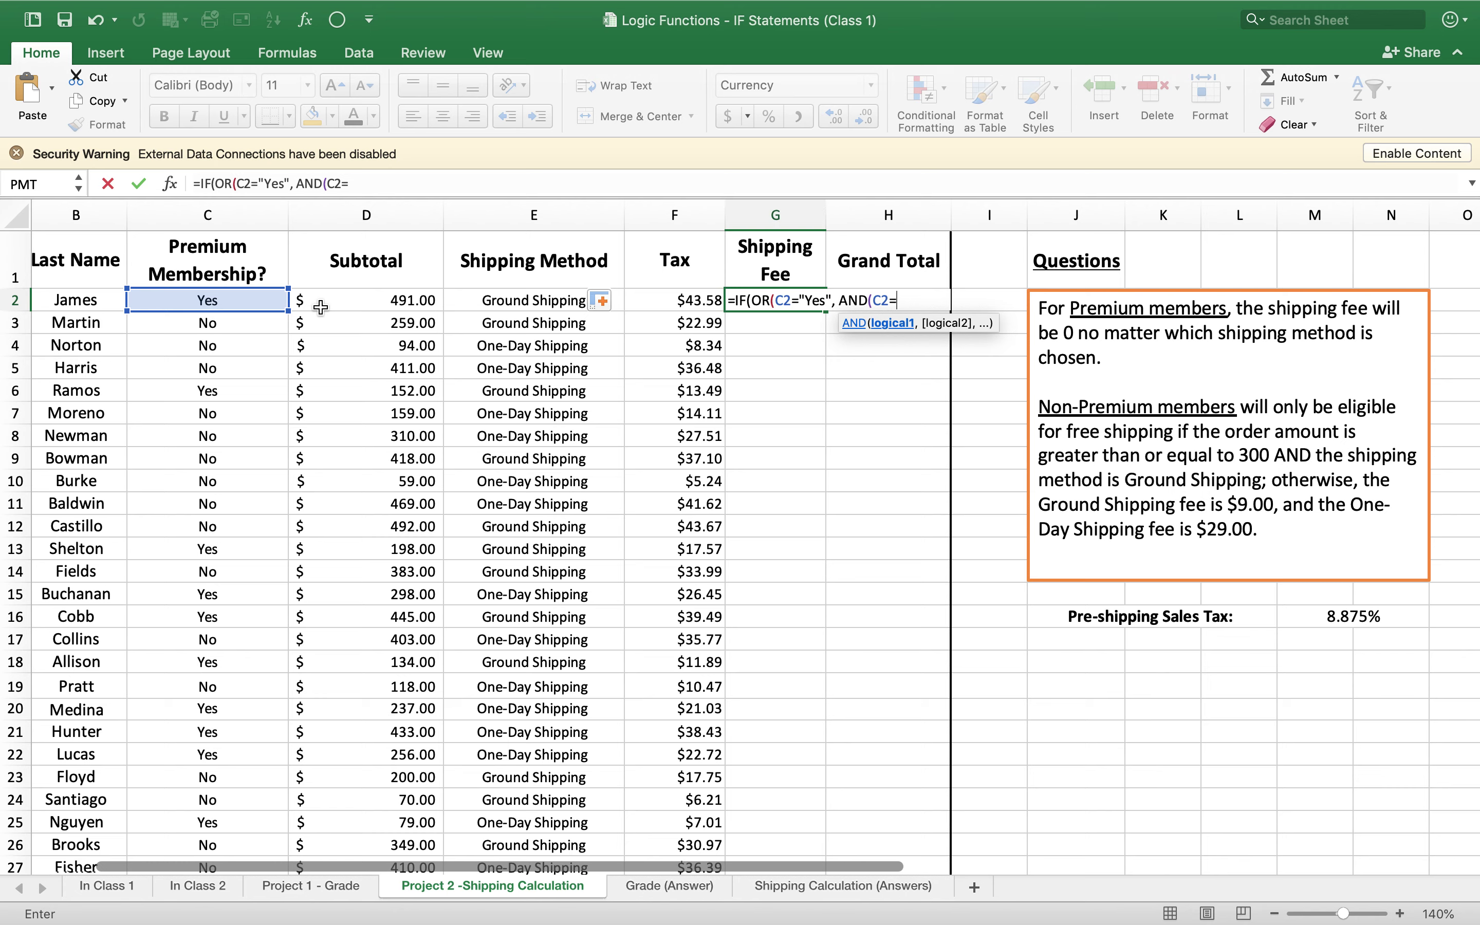
{"action": "type", "text": "\"No\","}
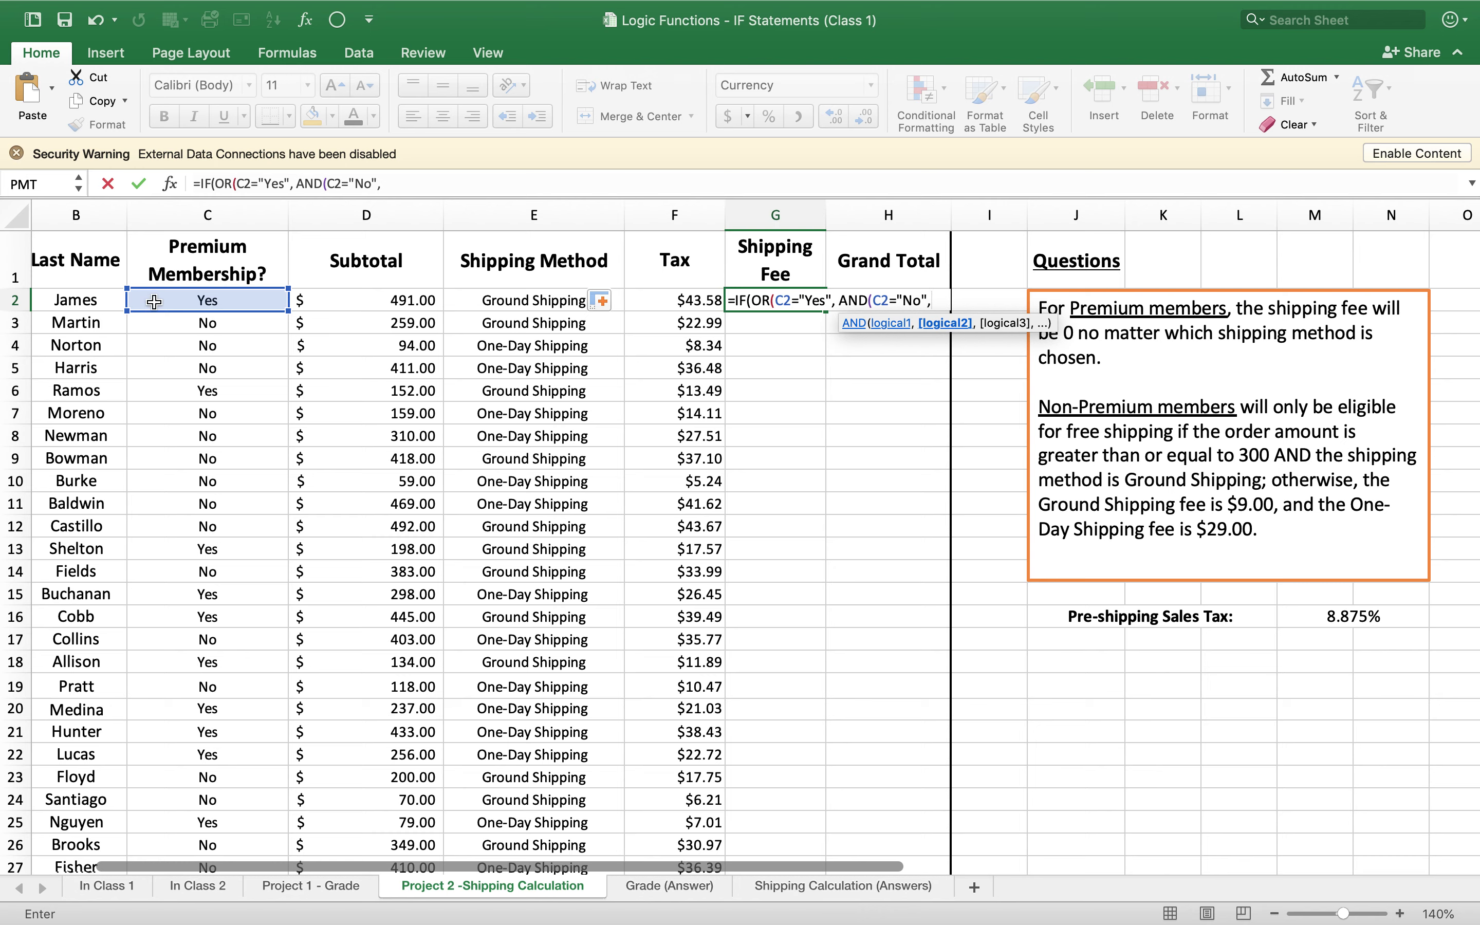
{"action": "left_click", "coordinate": [375, 299]}
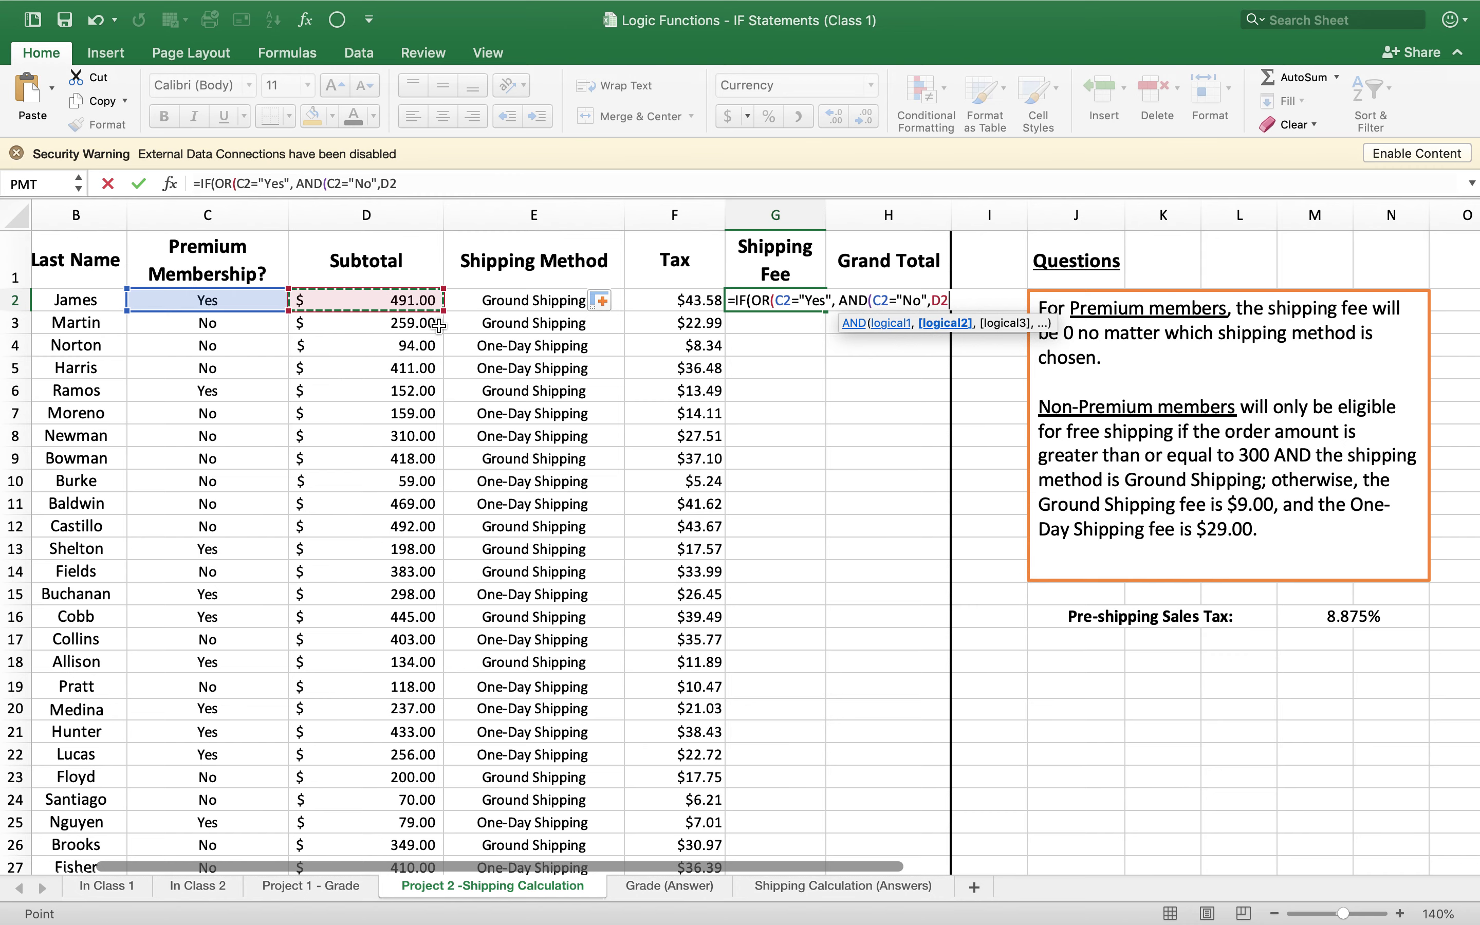
{"action": "scroll", "coordinate": [439, 326], "scroll_direction": "right", "scroll_amount": 3}
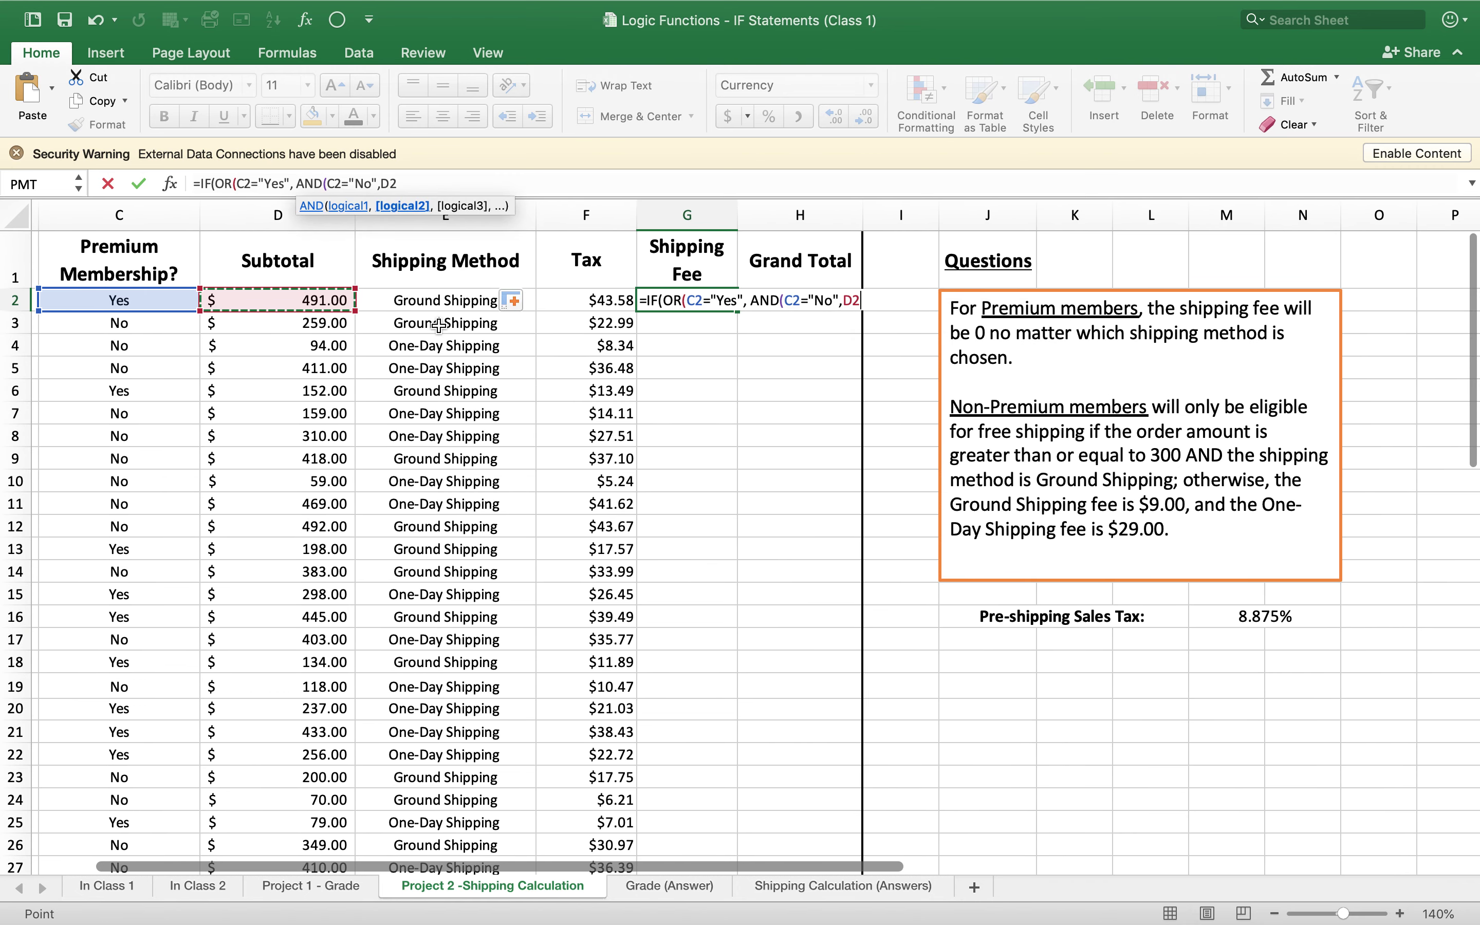
{"action": "type", "text": "="}
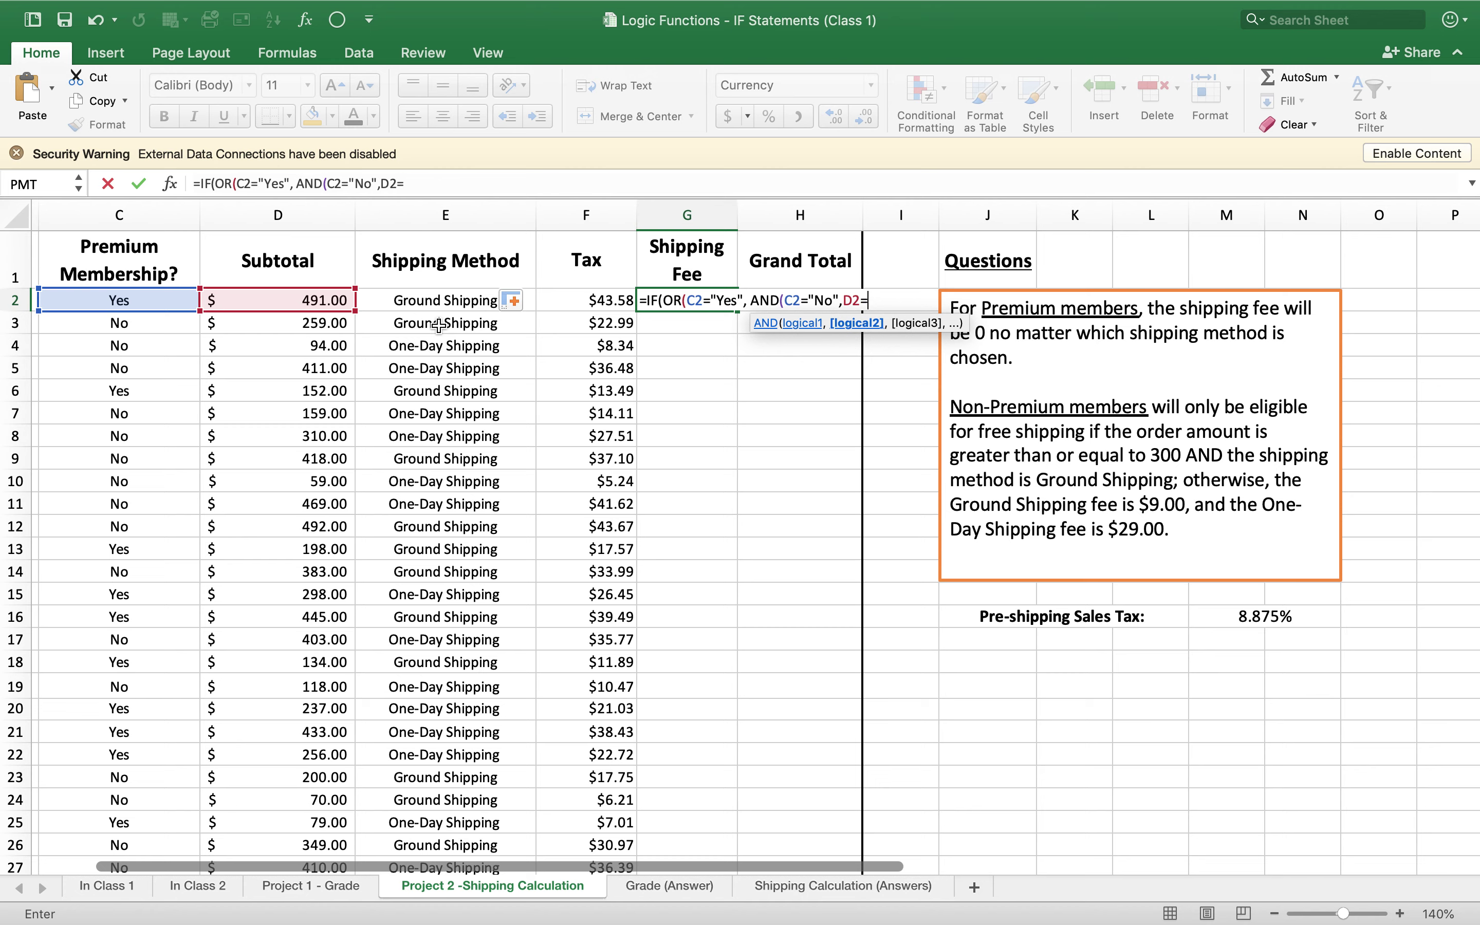
{"action": "type", "text": ">"}
{"action": "key", "text": "BackSpace"}
{"action": "key", "text": "BackSpace"}
{"action": "type", "text": ">=300"}
{"action": "type", "text": ","}
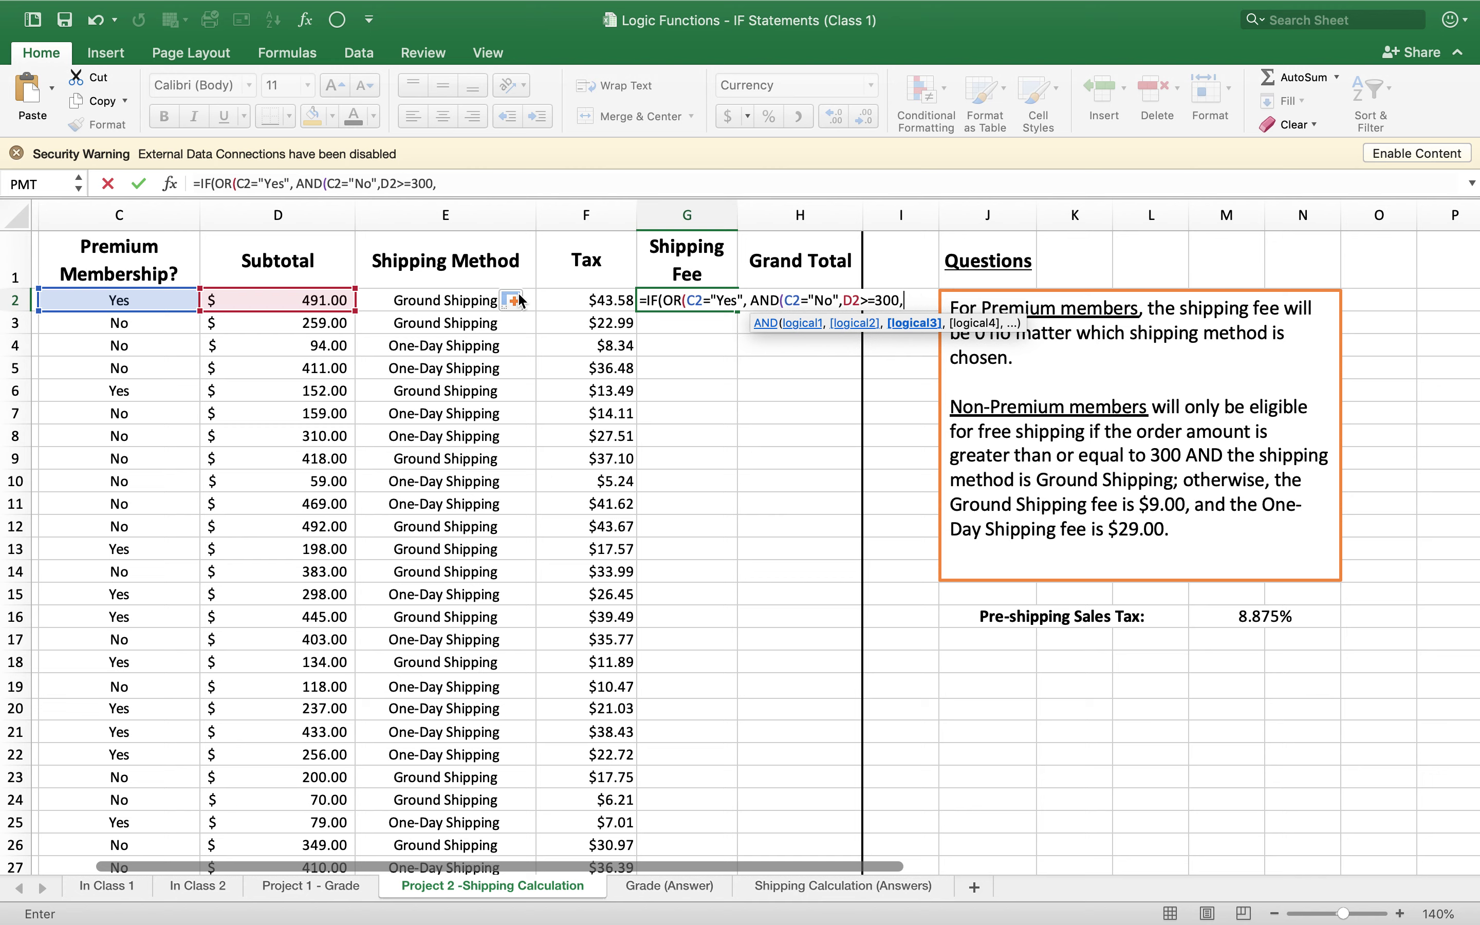
- Add E2="Ground Shipping" to the AND, then close the AND and OR
{"action": "left_click", "coordinate": [467, 299]}
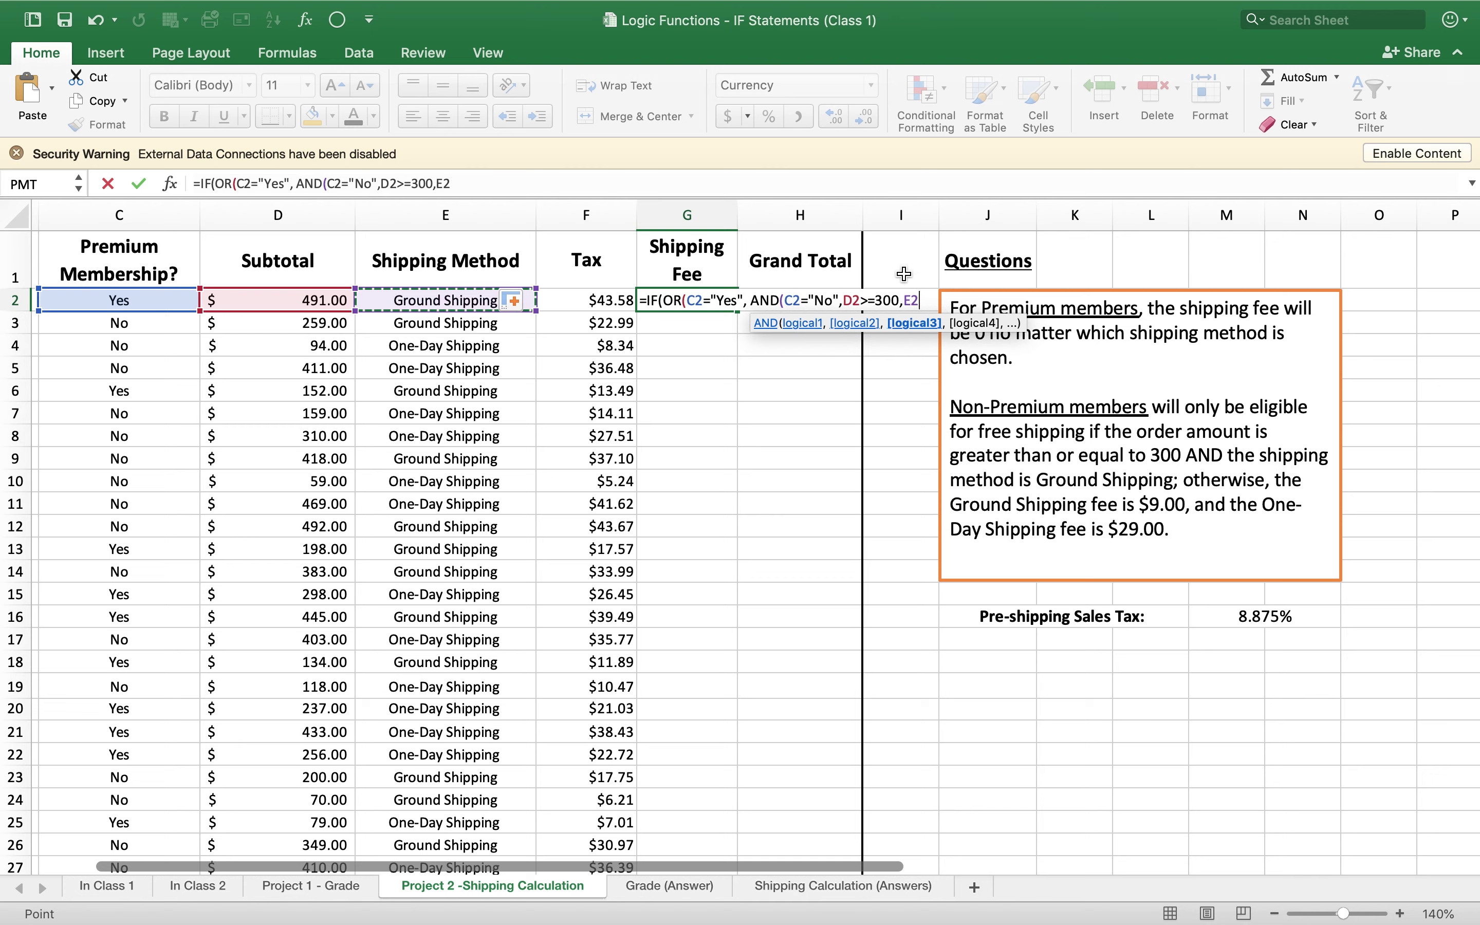
{"action": "type", "text": "="}
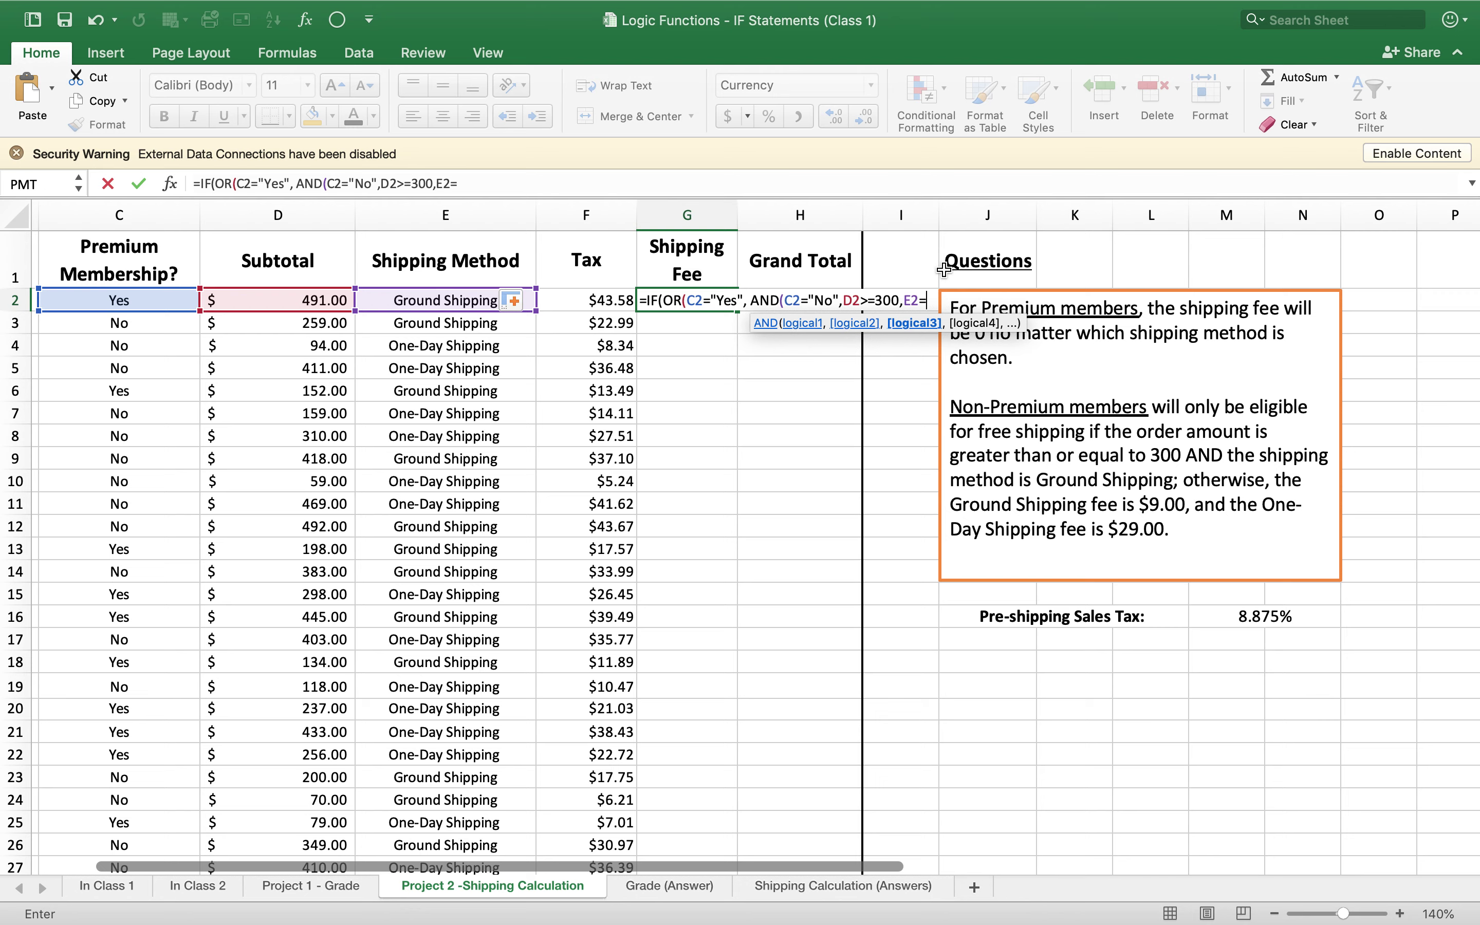
{"action": "type", "text": "\"Ground Shipping"}
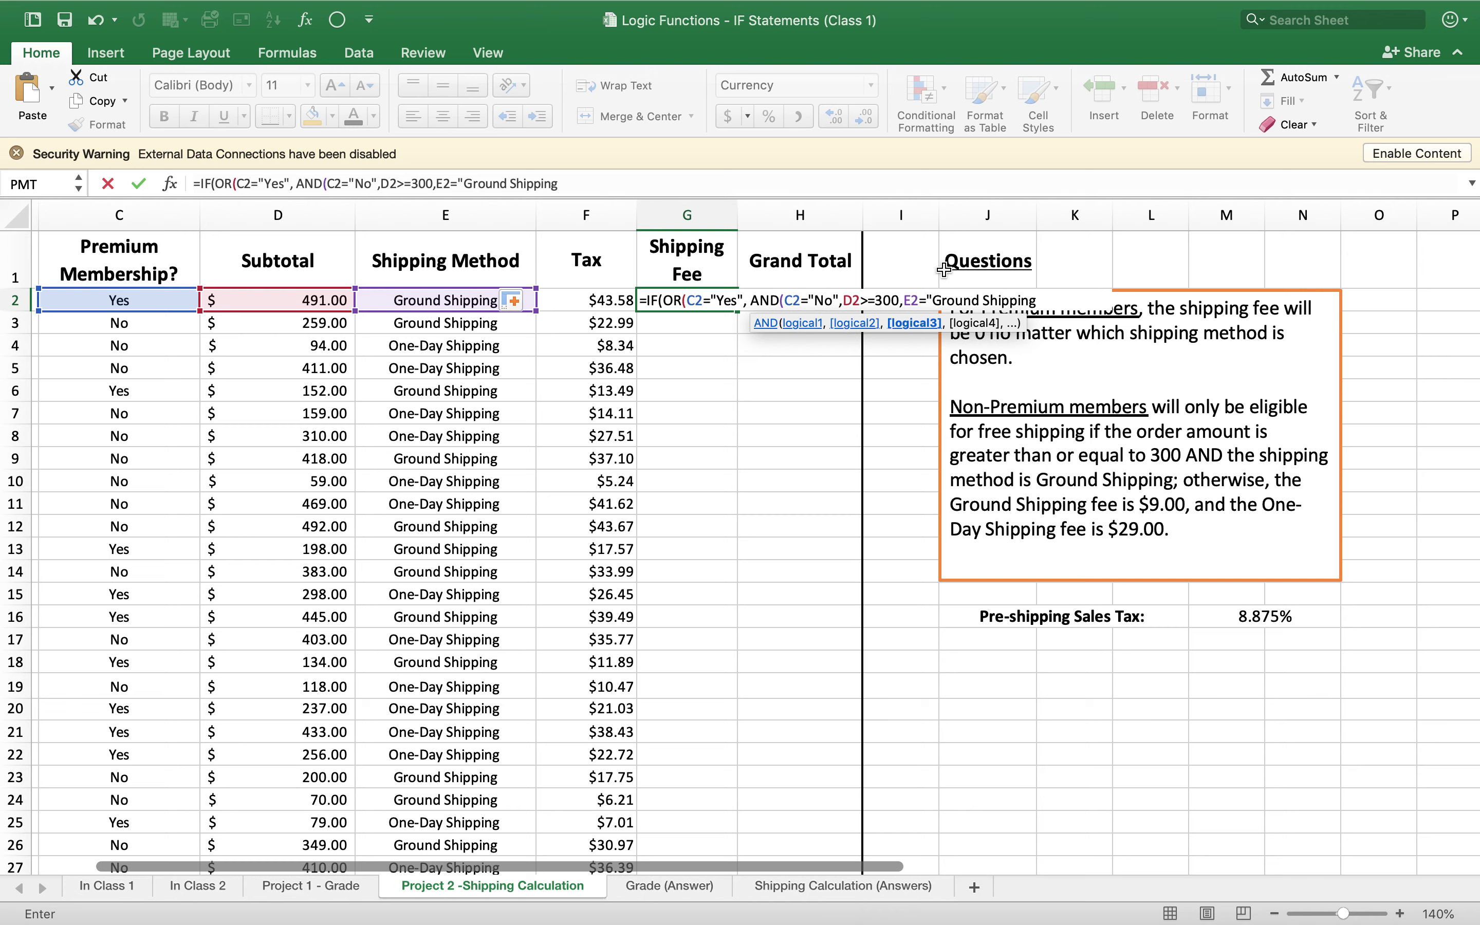
{"action": "type", "text": "\""}
{"action": "type", "text": ")"}
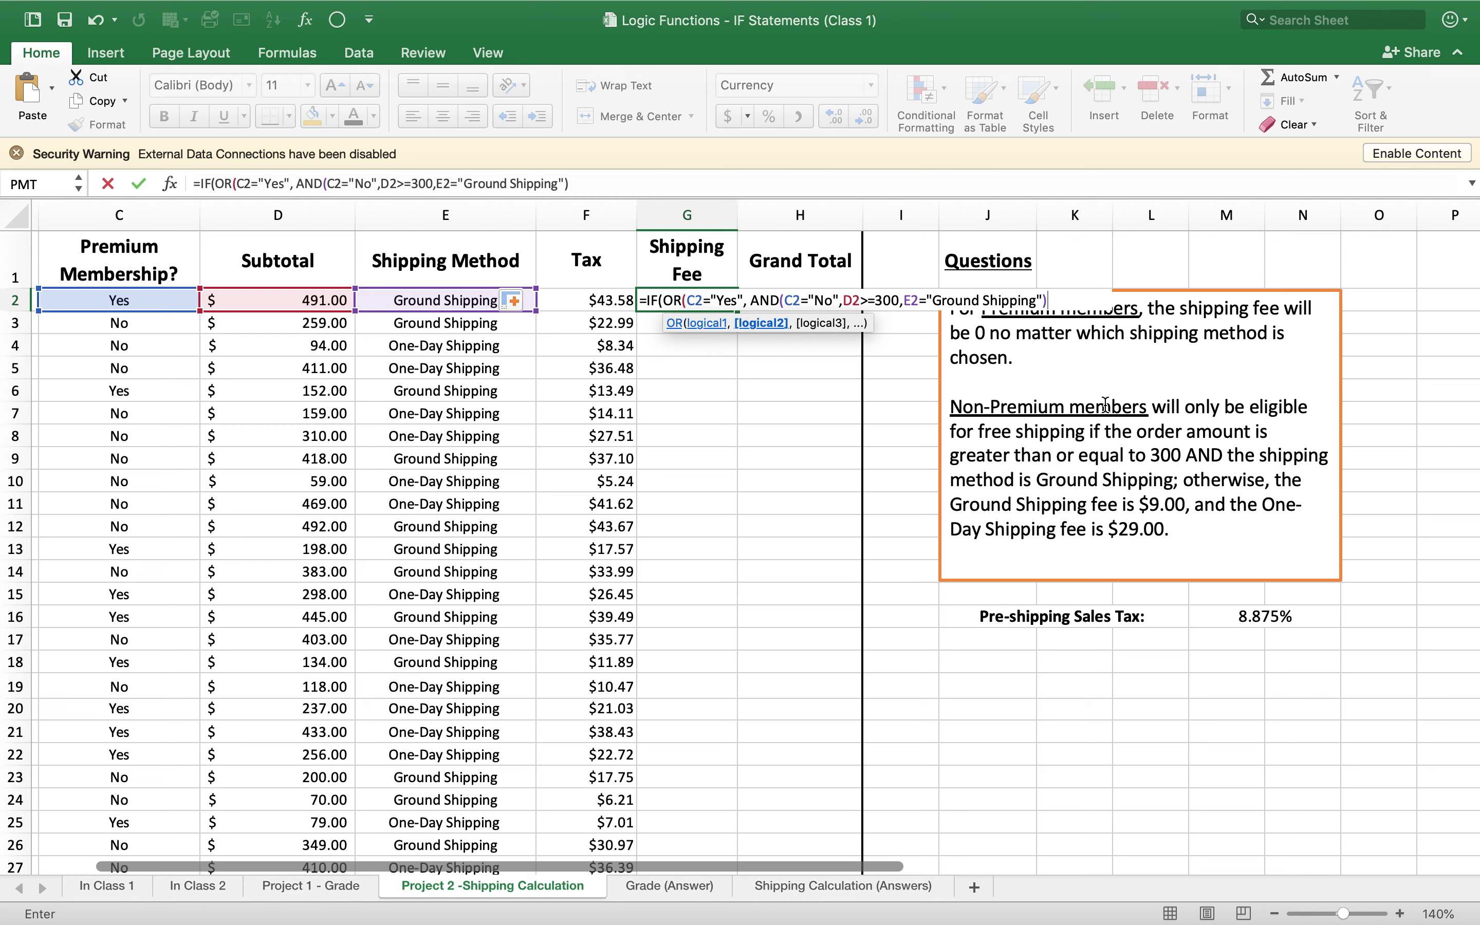
{"action": "type", "text": ")"}
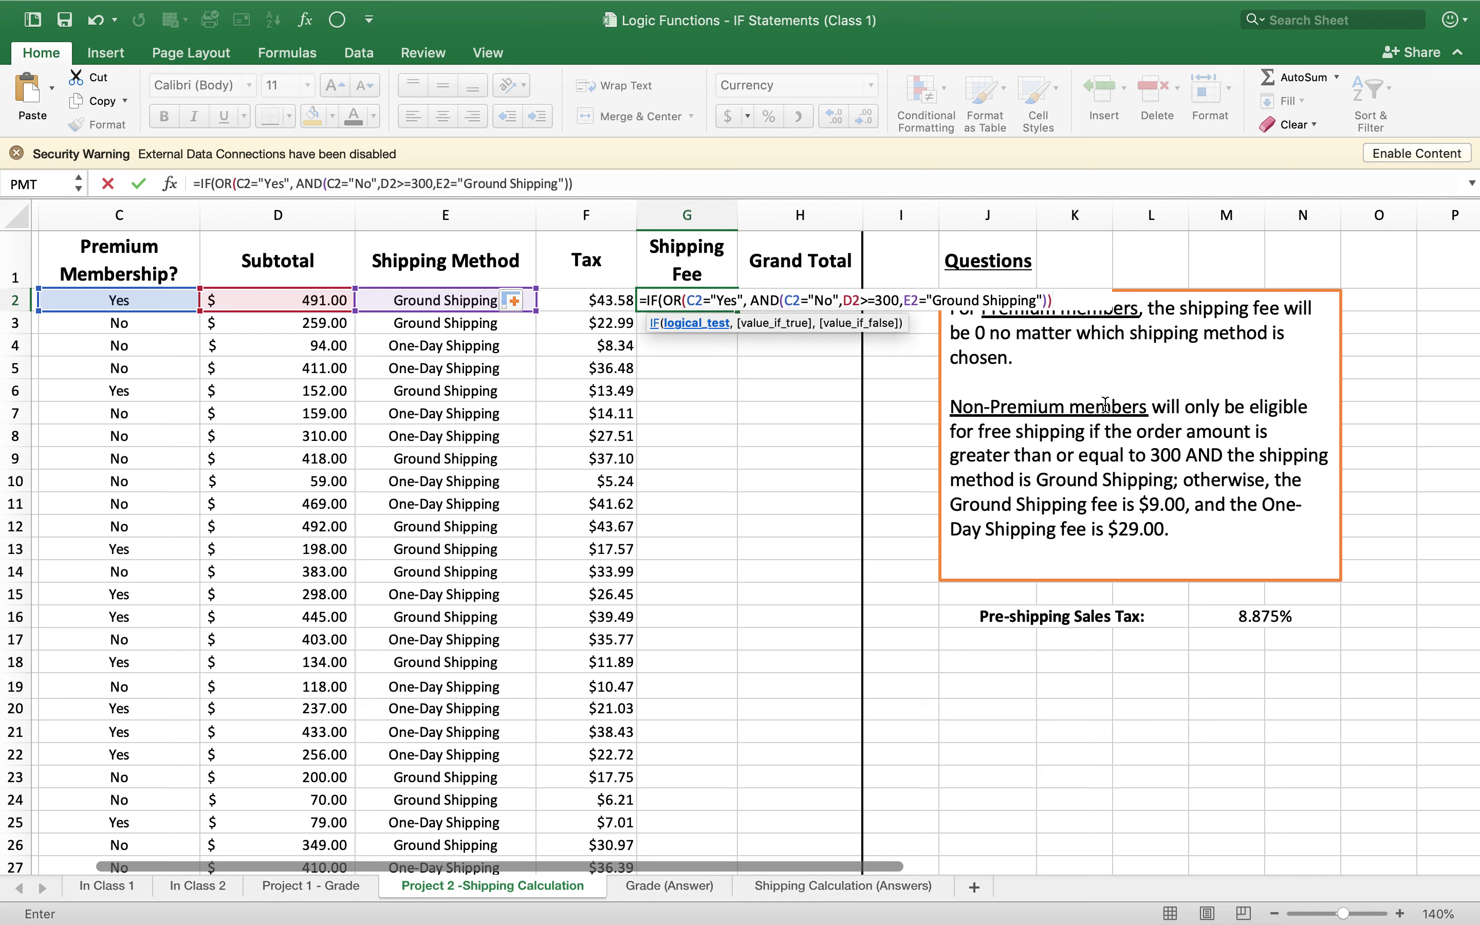
{"action": "type", "text": ")"}
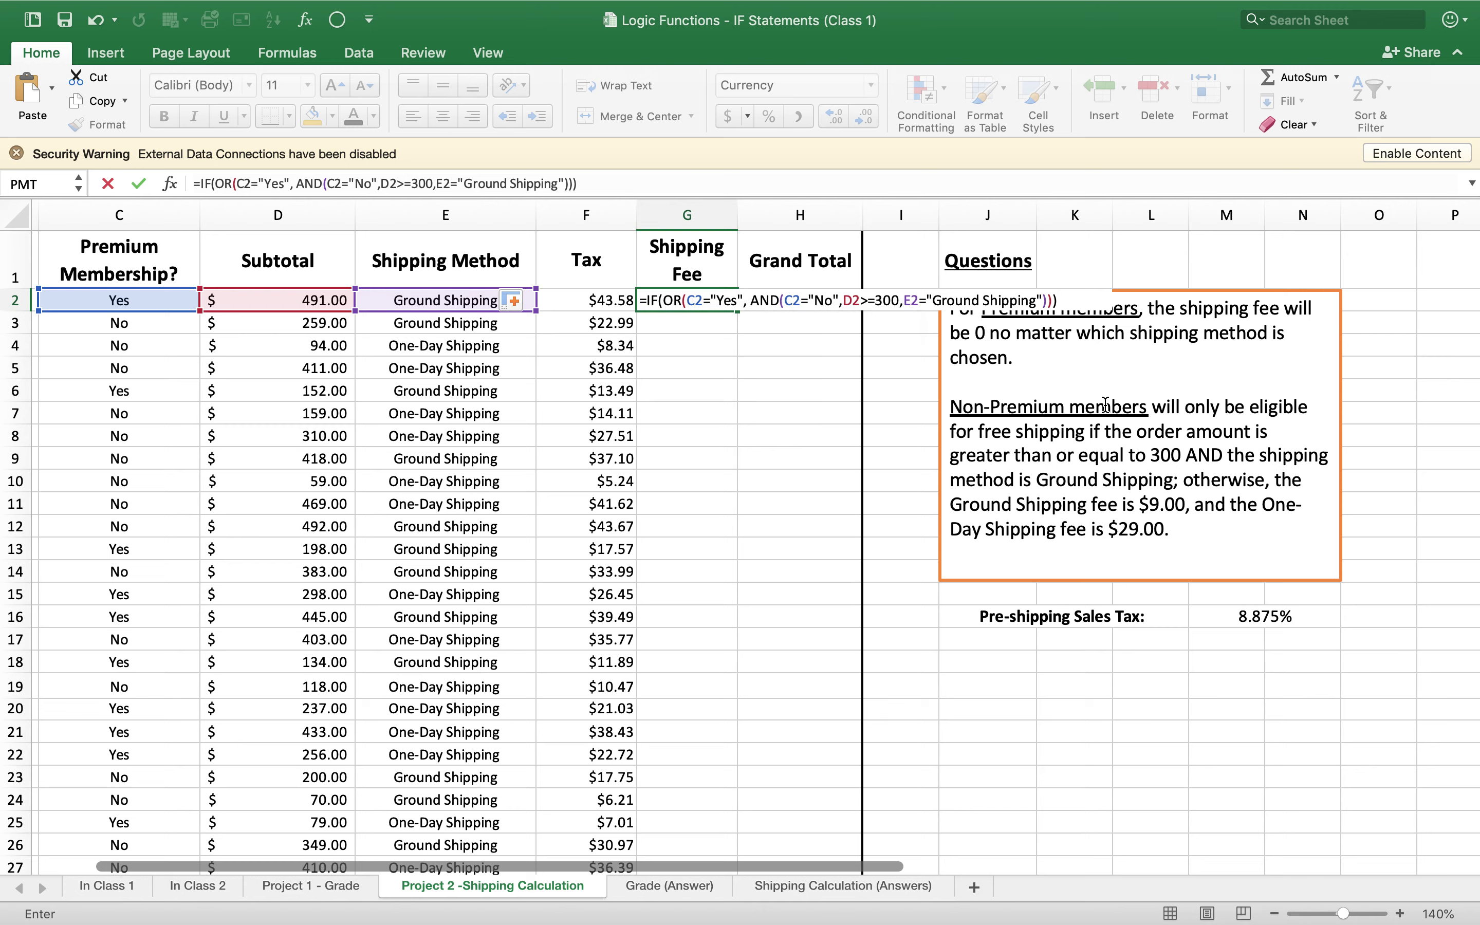
{"action": "key", "text": "BackSpace"}
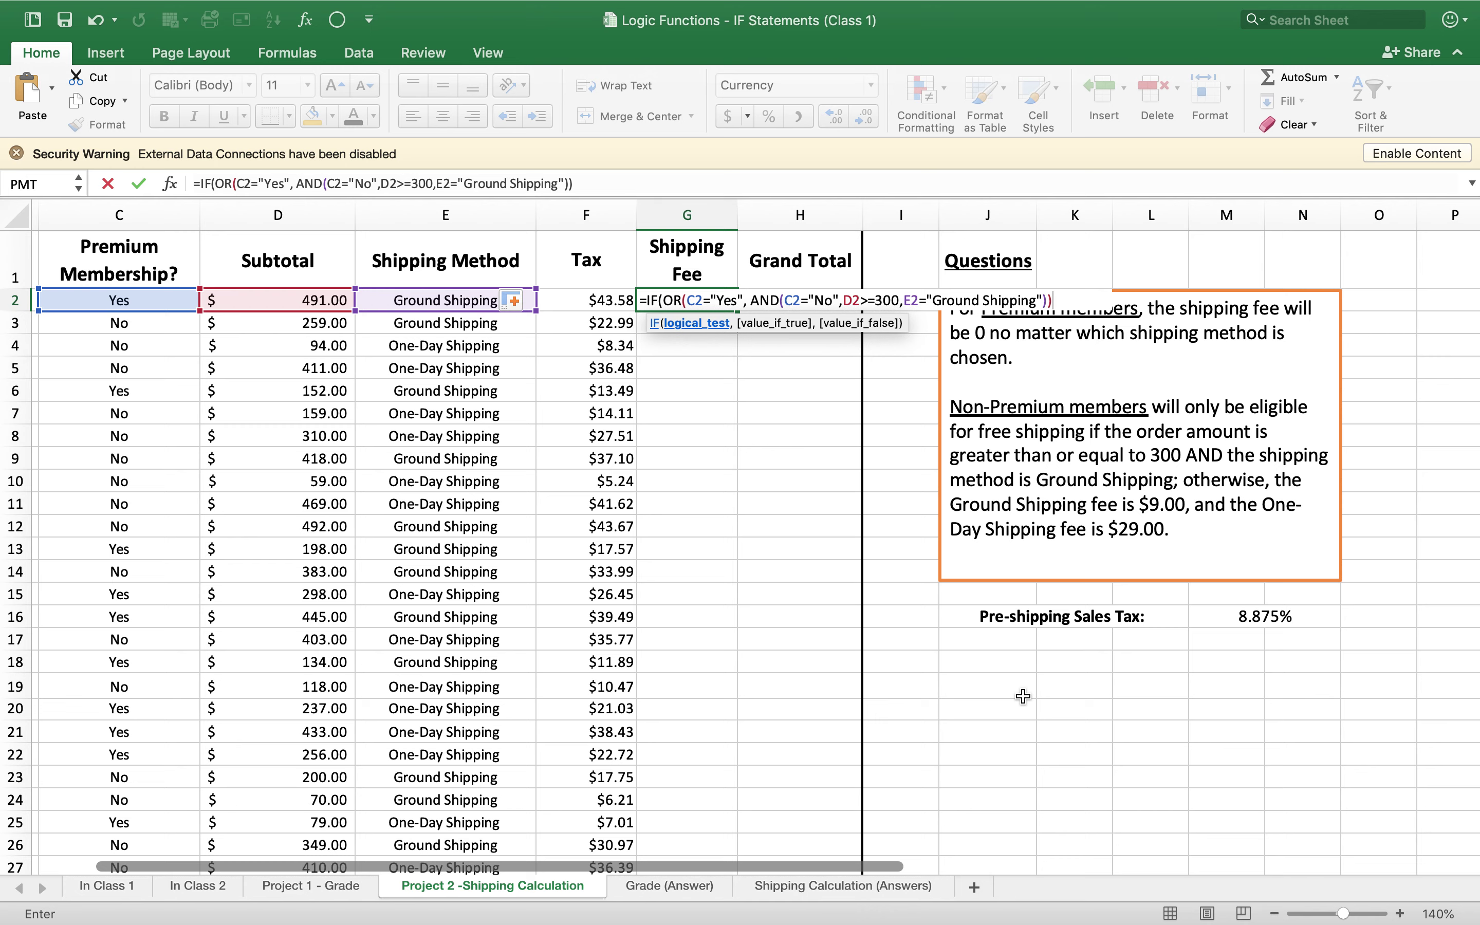
- Set 0 as the free-shipping result in G2's IF formula
{"action": "type", "text": ","}
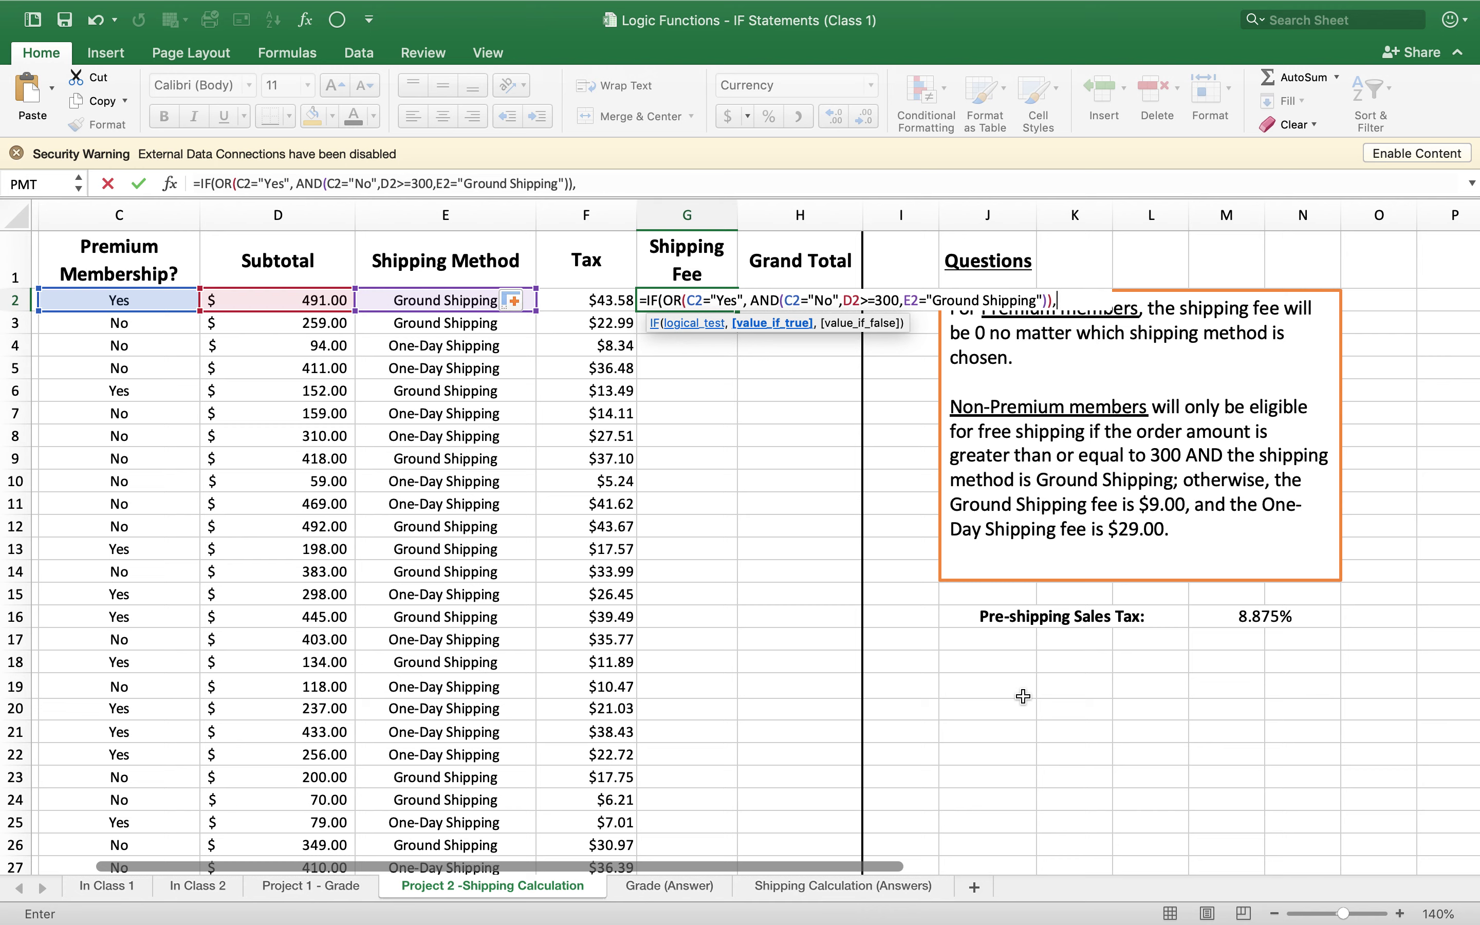
{"action": "type", "text": "0"}
{"action": "type", "text": ","}
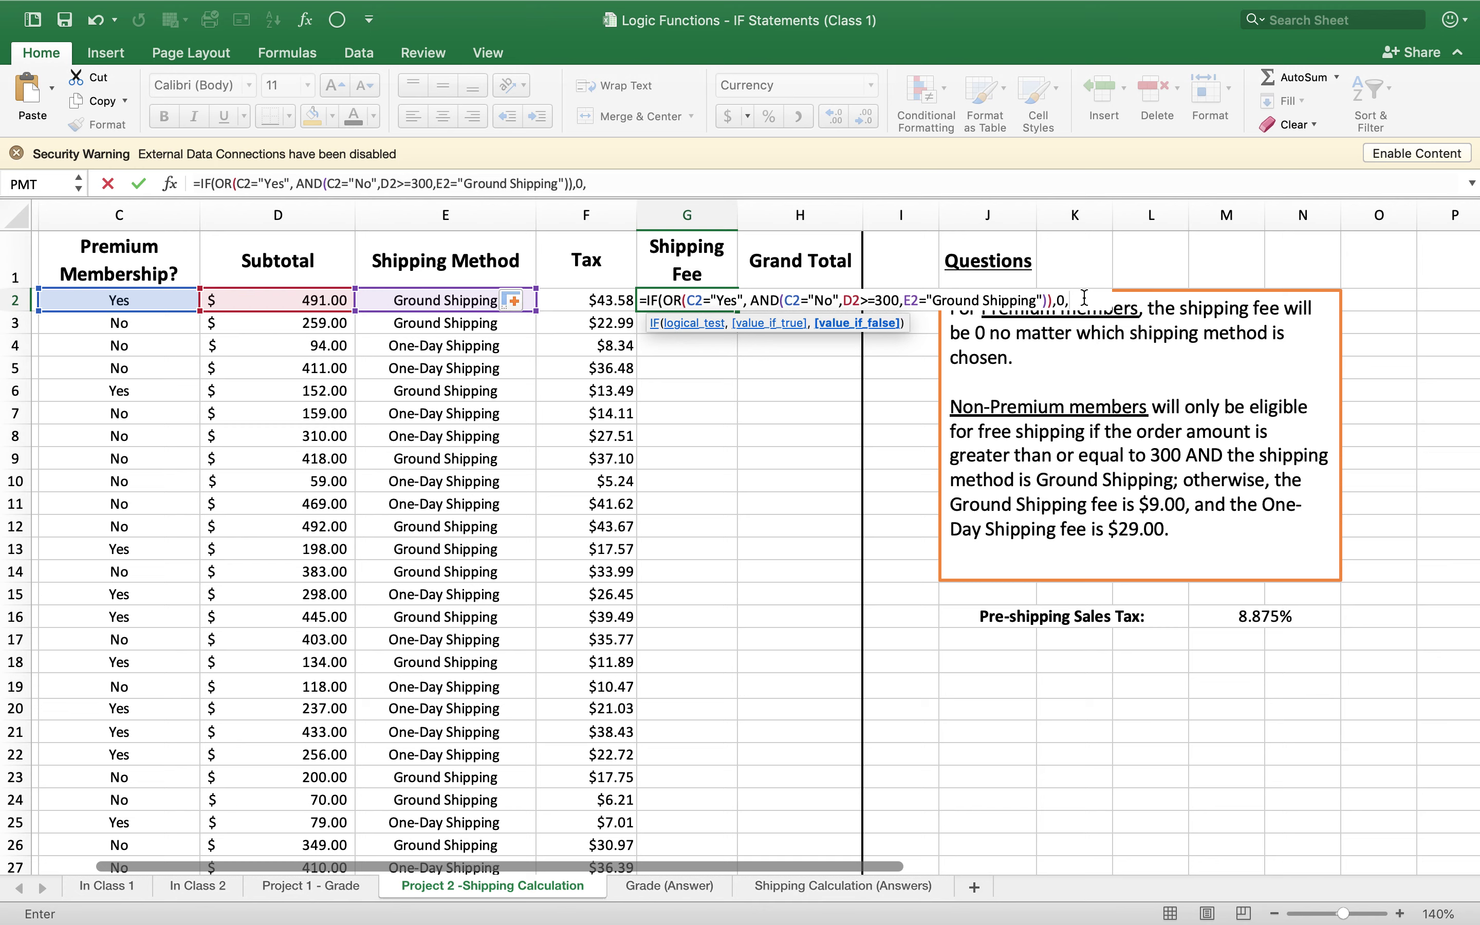
- Add the nested IF(9,29) otherwise fee and commit G2, showing $0.00
{"action": "type", "text": "IF("}
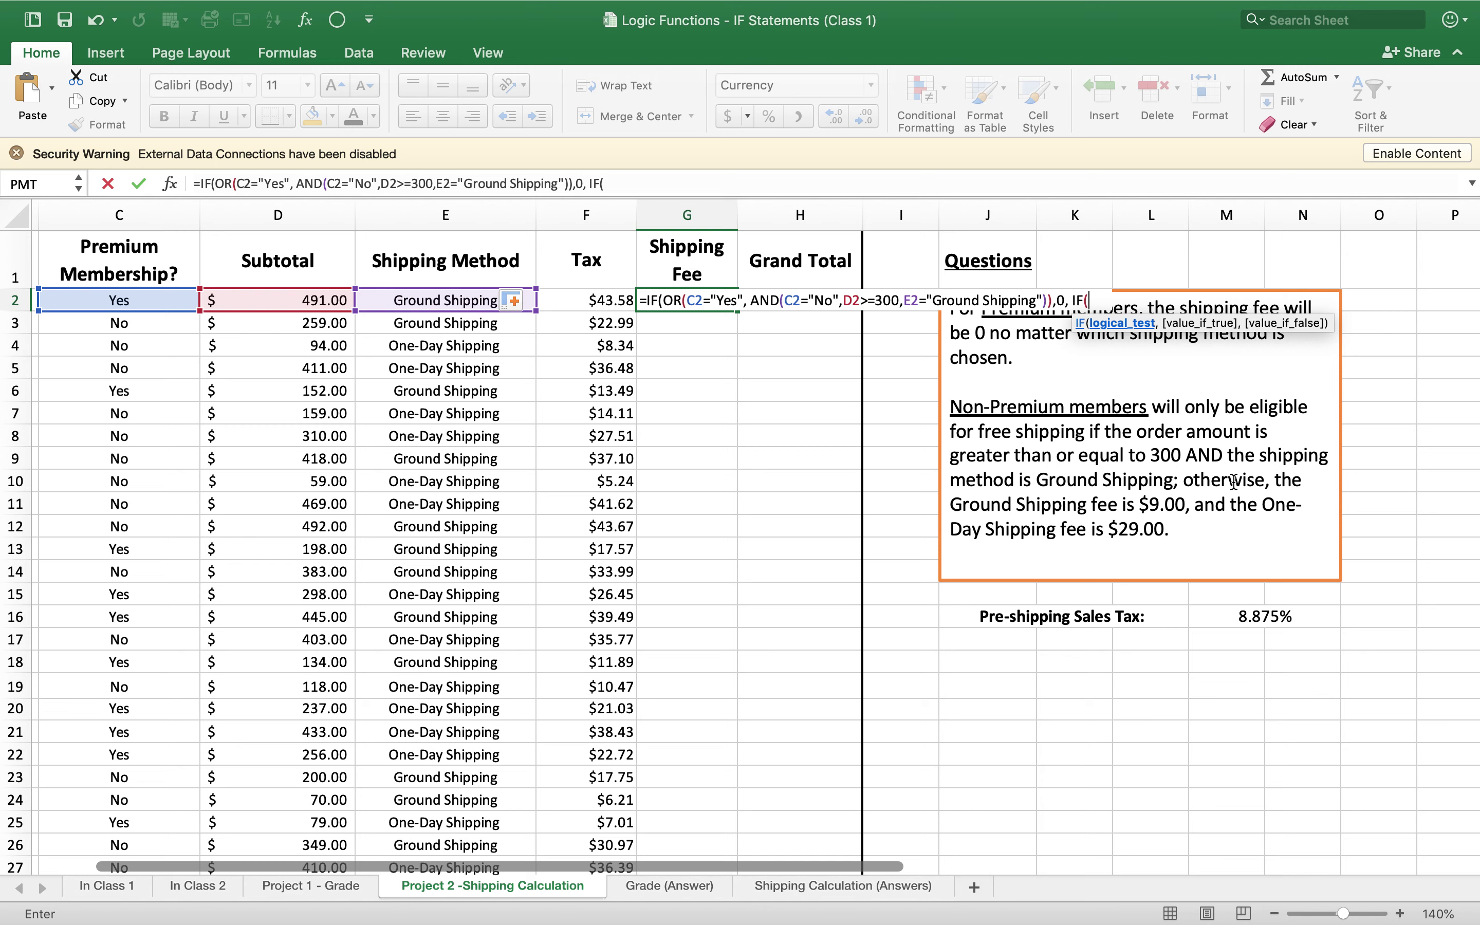
{"action": "type", "text": "9,"}
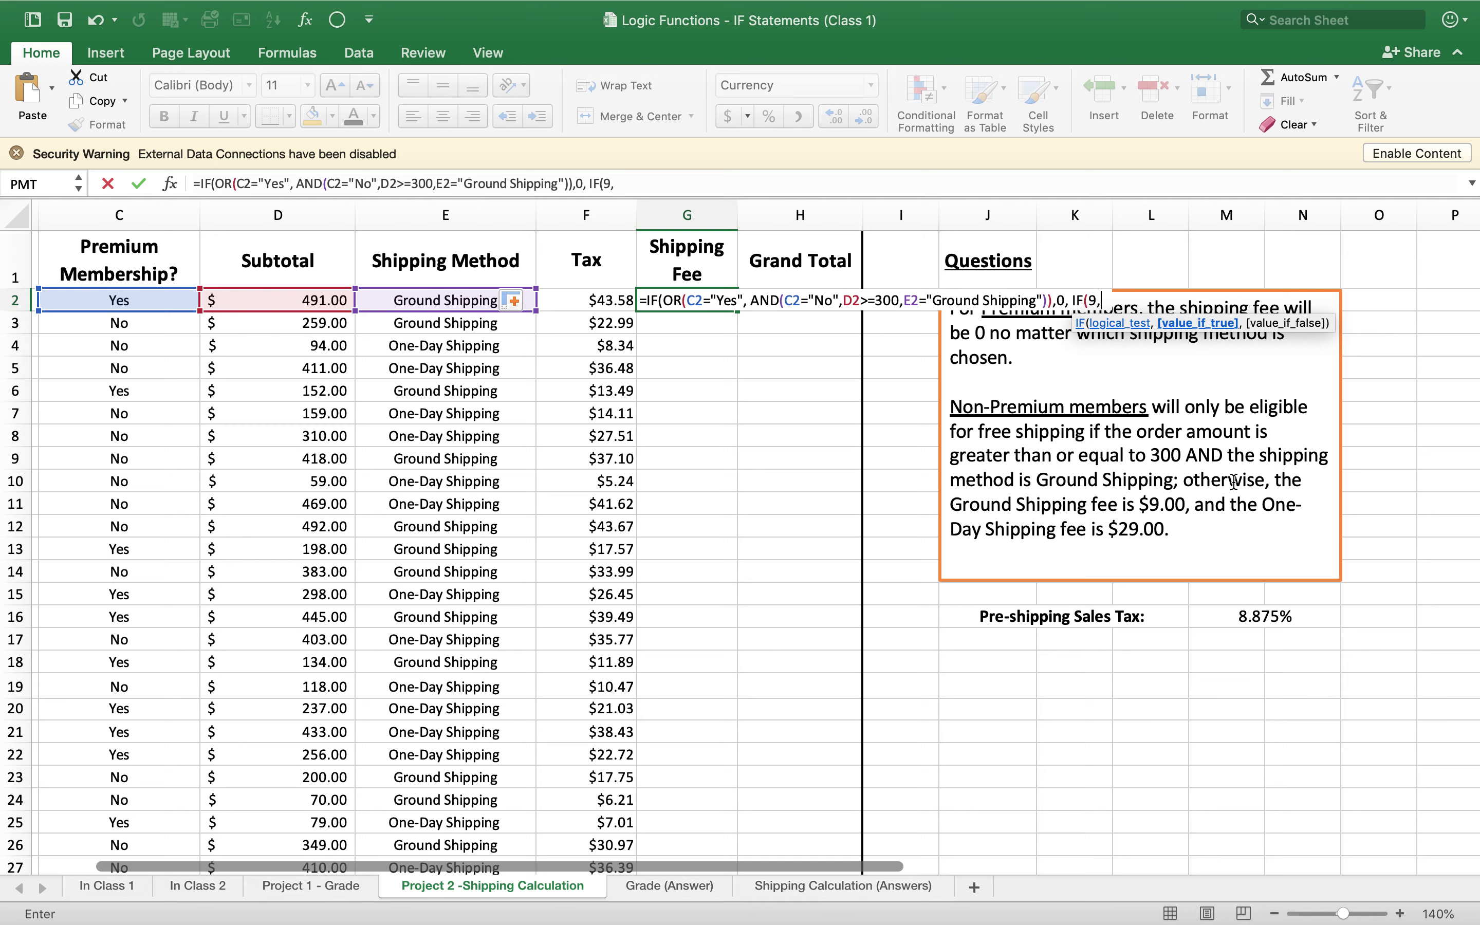
{"action": "type", "text": "29)"}
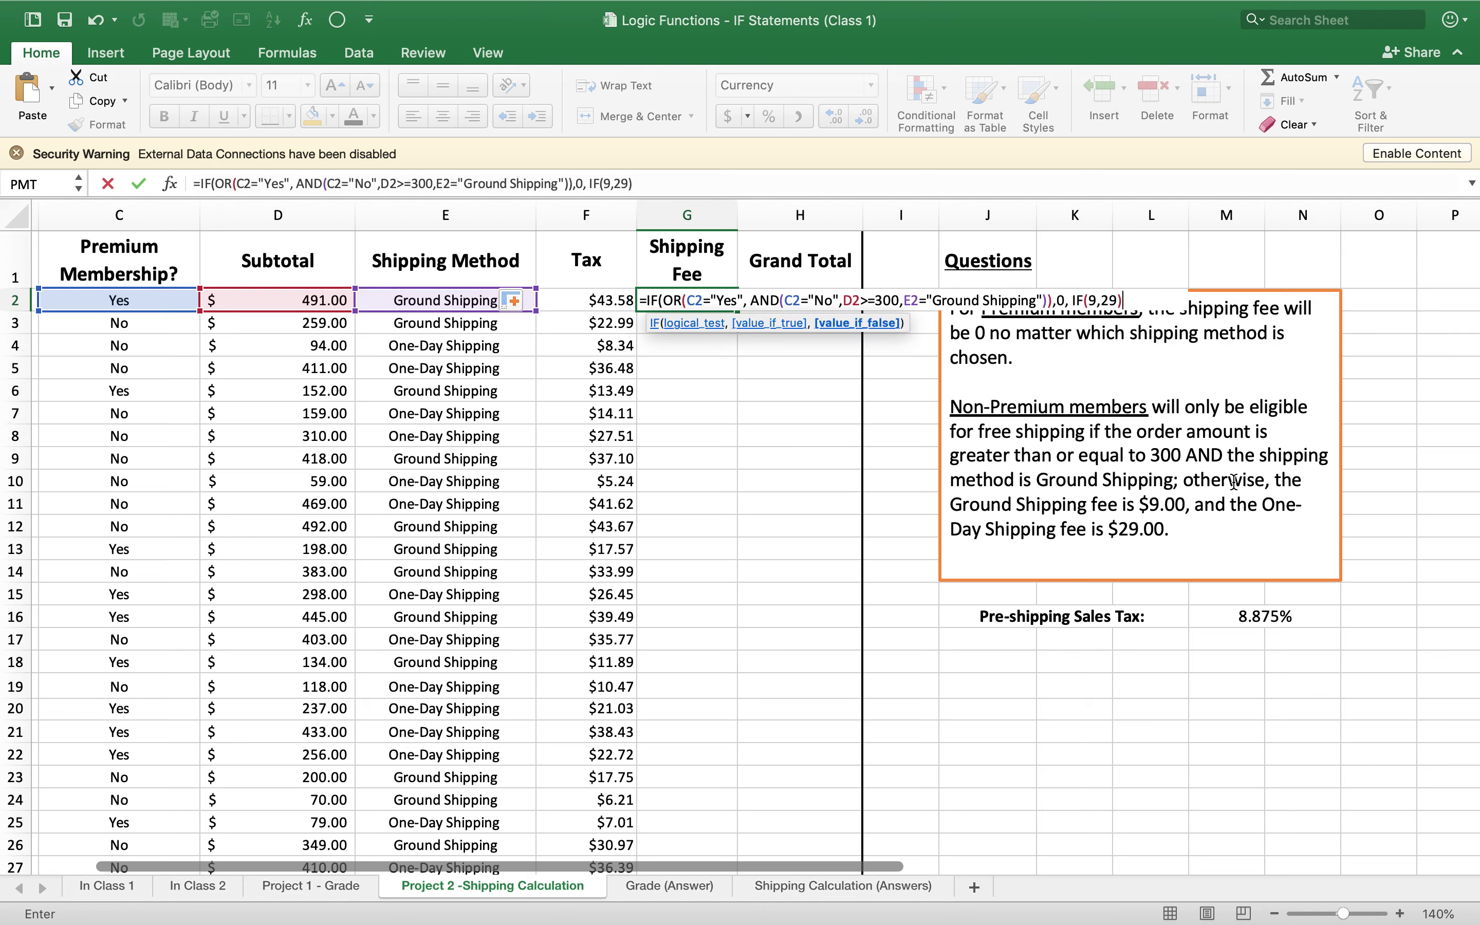
{"action": "type", "text": ")"}
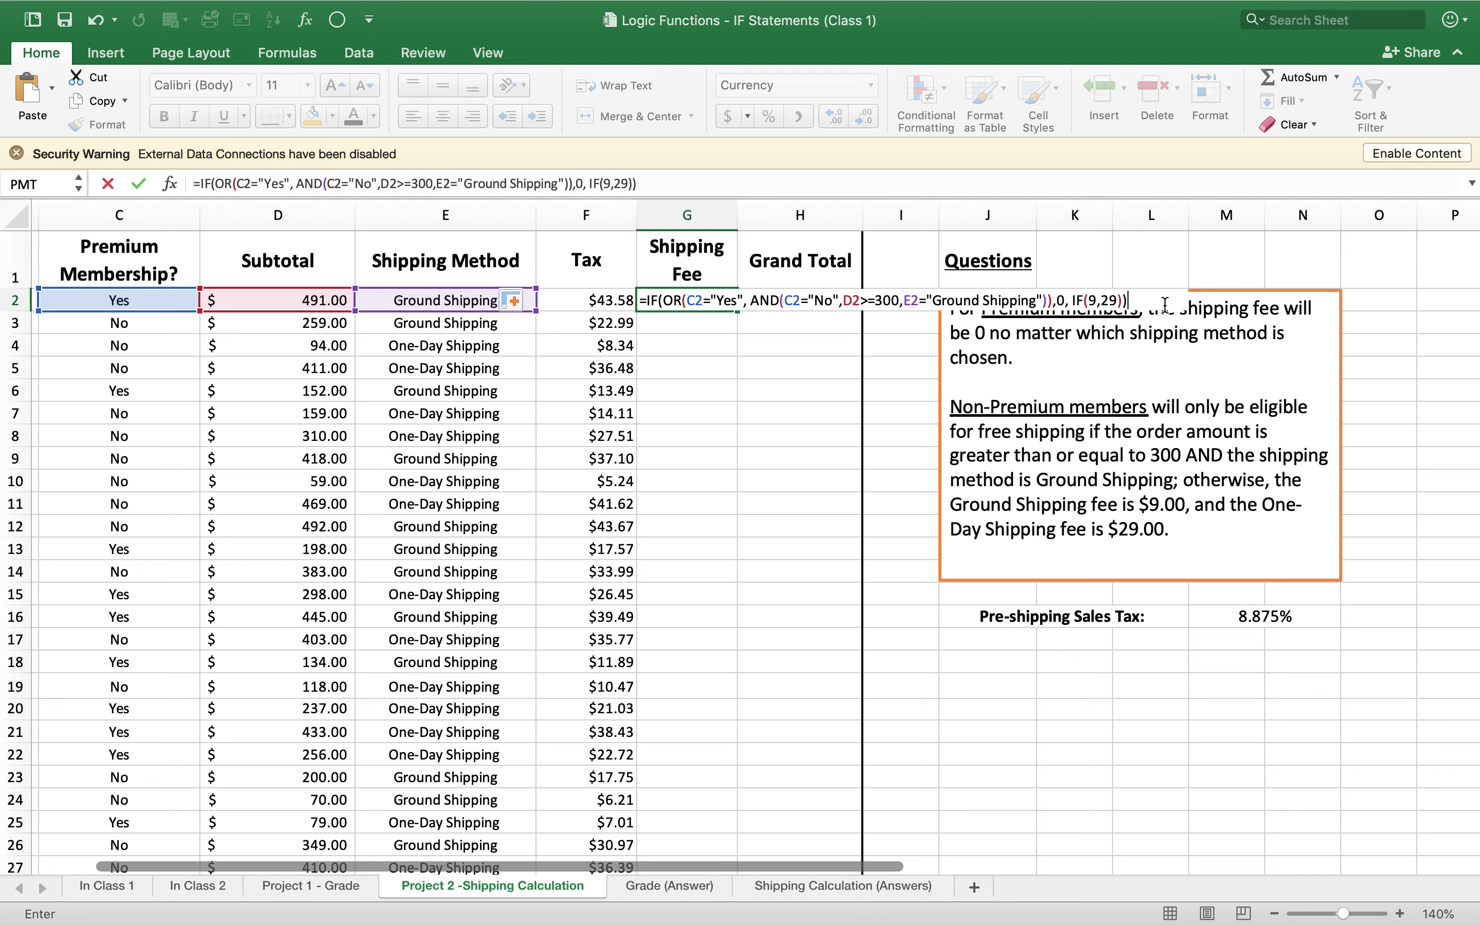
{"action": "key", "text": "Return"}
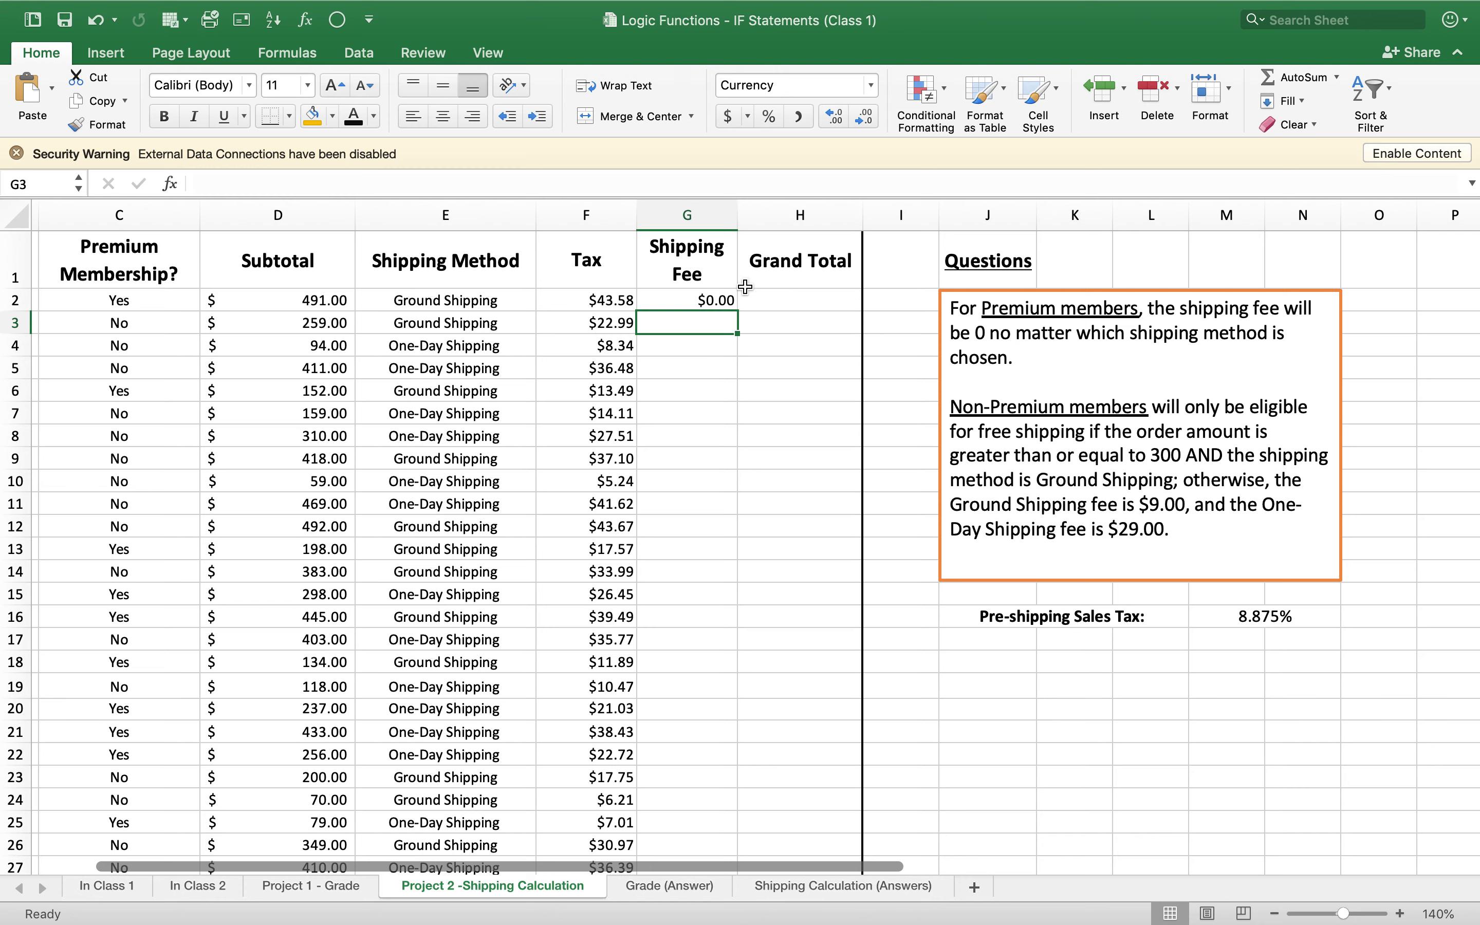
- Fill G2's shipping-fee formula down to G51 and review the $0.00 / $29.00 results
{"action": "left_click", "coordinate": [719, 300]}
{"action": "scroll", "coordinate": [719, 300], "scroll_direction": "left", "scroll_amount": 2}
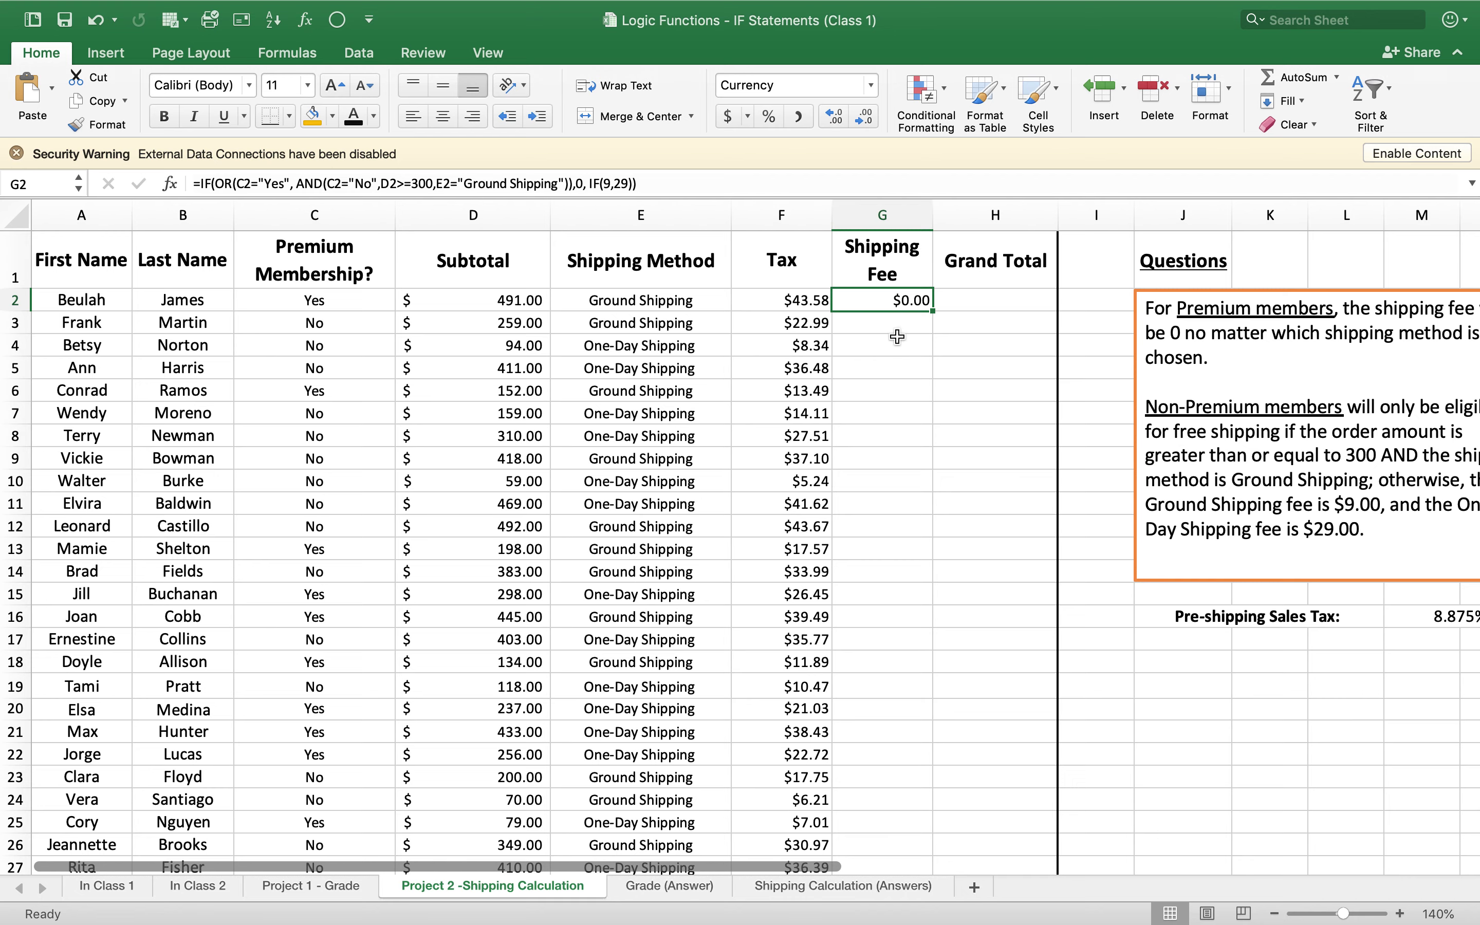
{"action": "left_click_drag", "start_coordinate": [932, 311], "coordinate": [915, 813]}
{"action": "scroll", "coordinate": [930, 691], "scroll_direction": "up", "scroll_amount": 10}
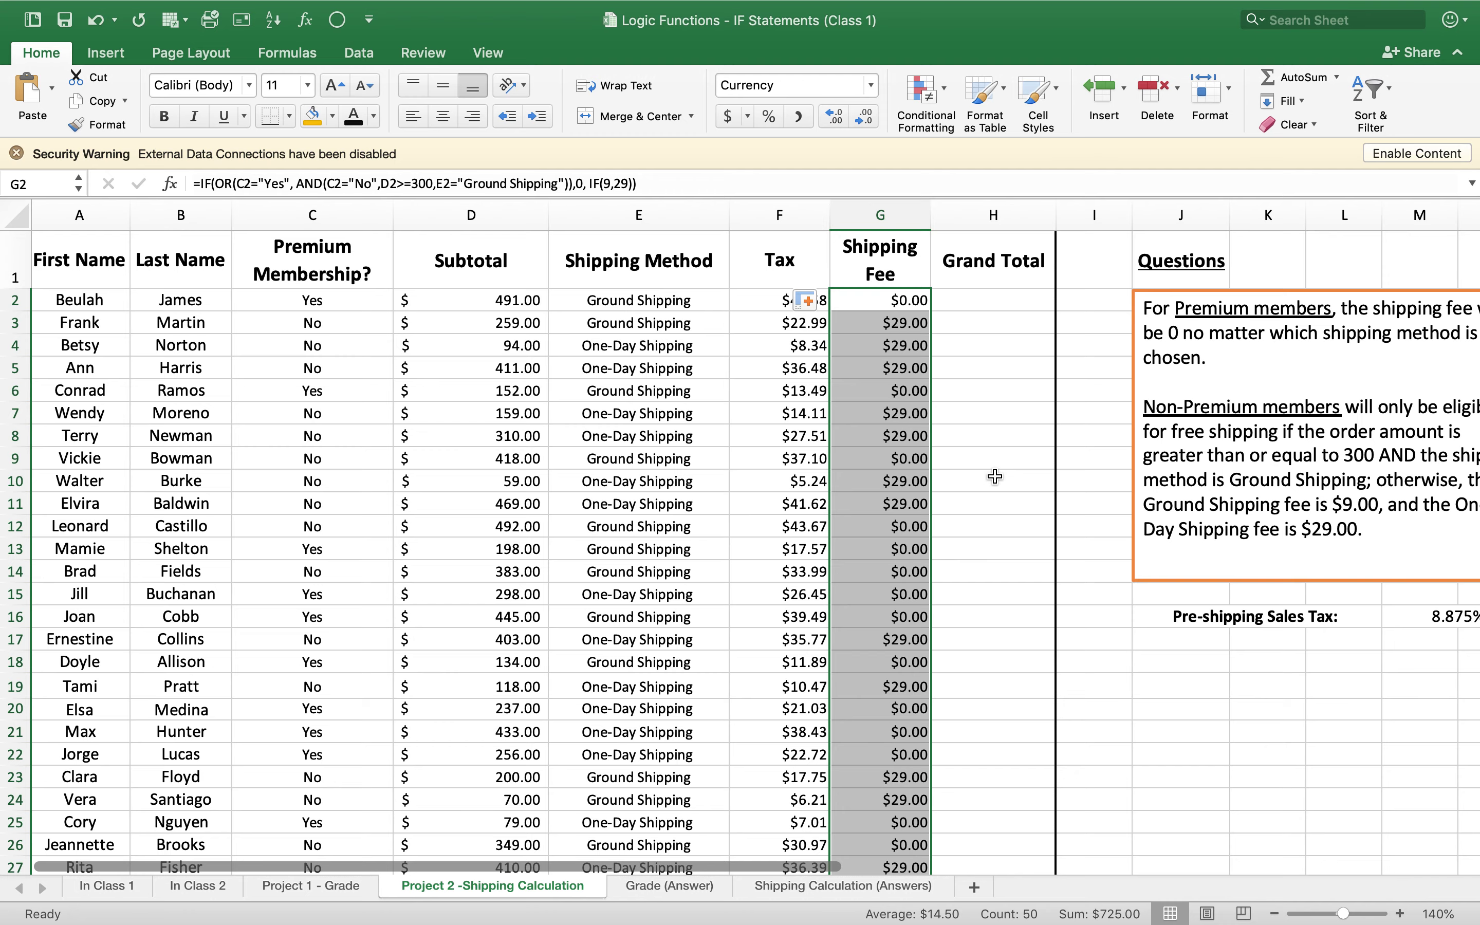
{"action": "scroll", "coordinate": [995, 476], "scroll_direction": "right", "scroll_amount": 2}
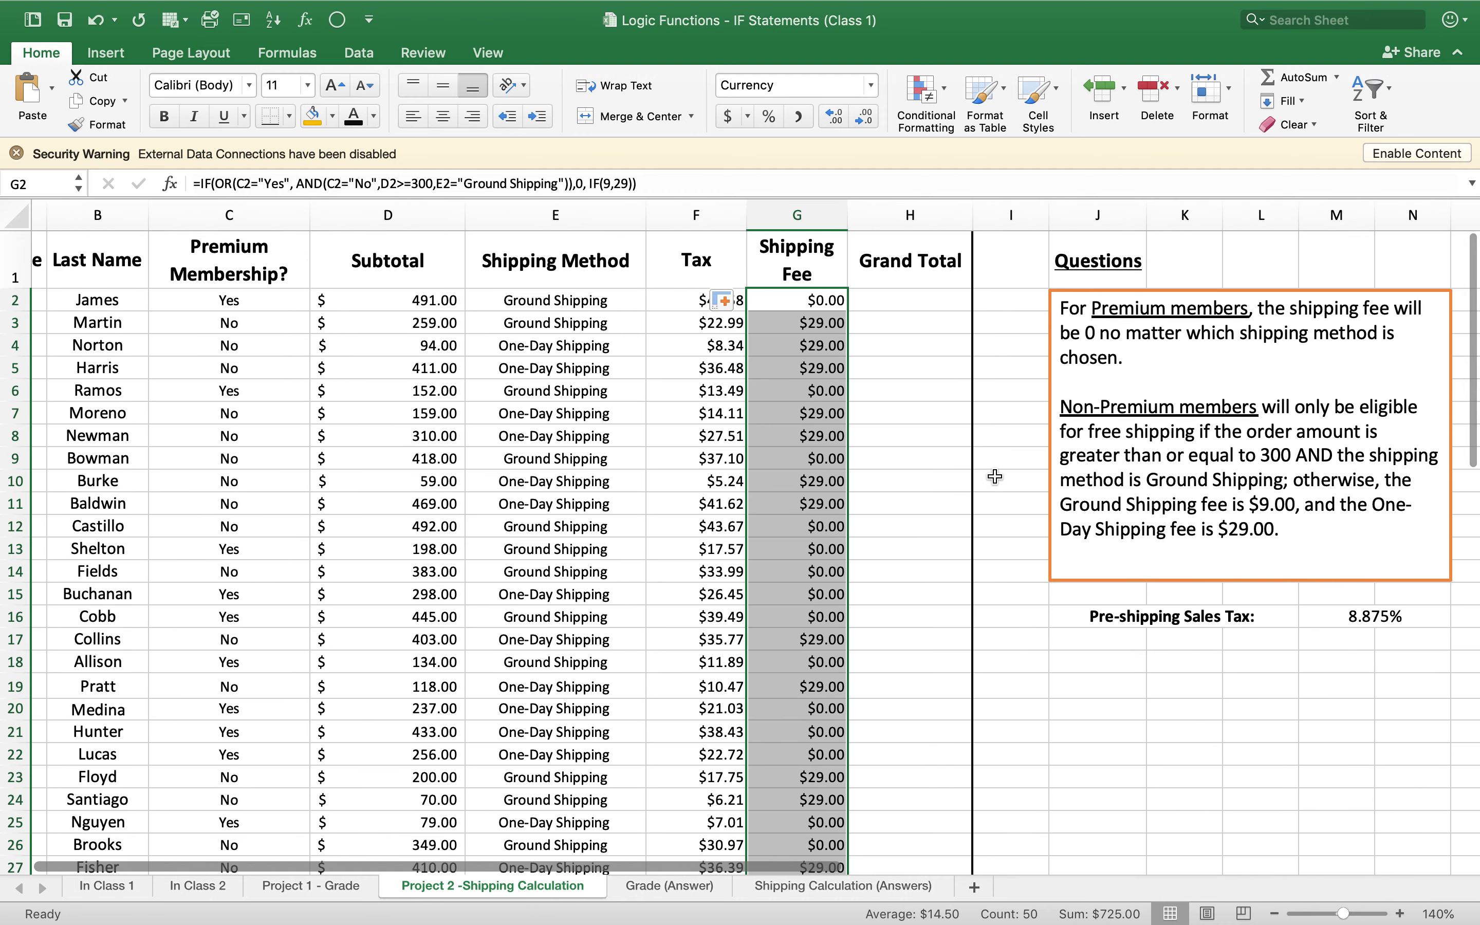
{"action": "scroll", "coordinate": [995, 476], "scroll_direction": "down", "scroll_amount": 15}
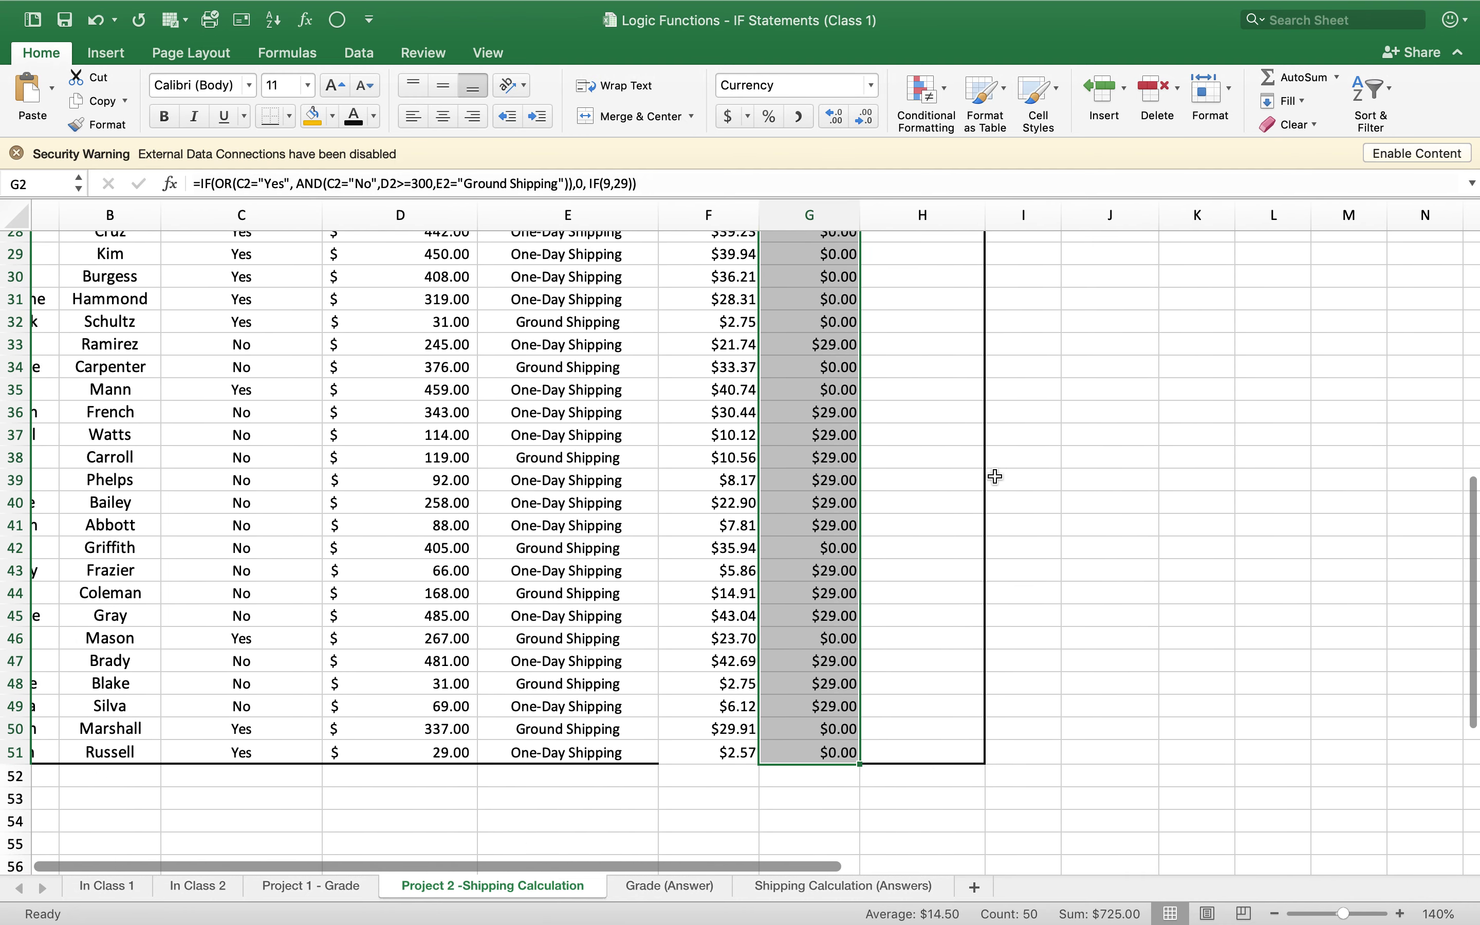
{"action": "scroll", "coordinate": [994, 477], "scroll_direction": "up", "scroll_amount": 15}
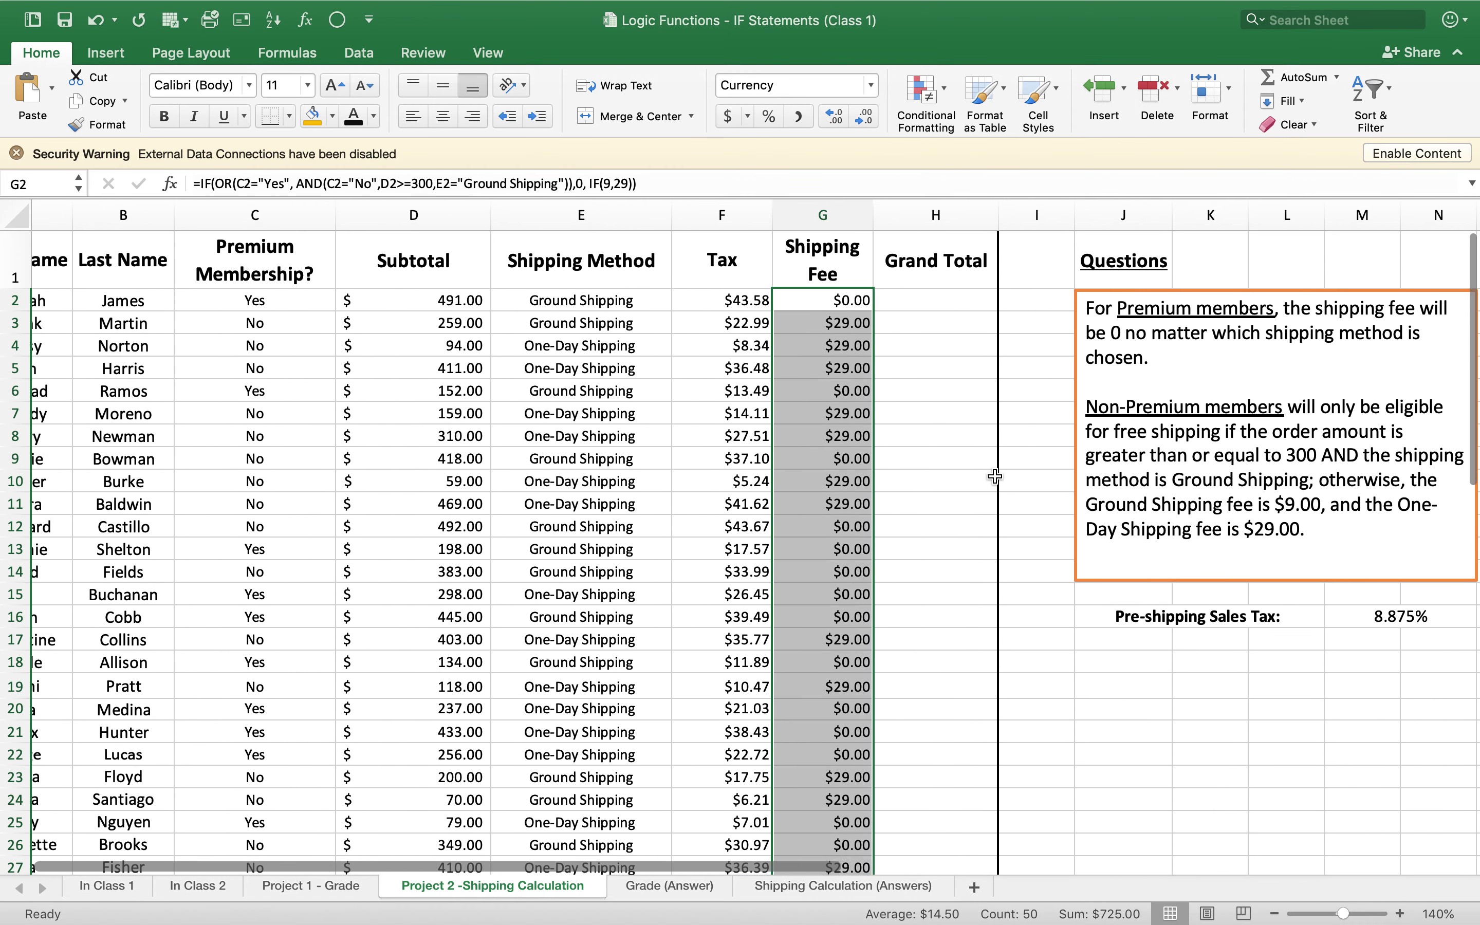
{"action": "scroll", "coordinate": [994, 476], "scroll_direction": "left", "scroll_amount": 1}
- Enter =D2+F2+G2 in H2 so the first order's Grand Total shows $534.58
{"action": "left_click", "coordinate": [940, 301]}
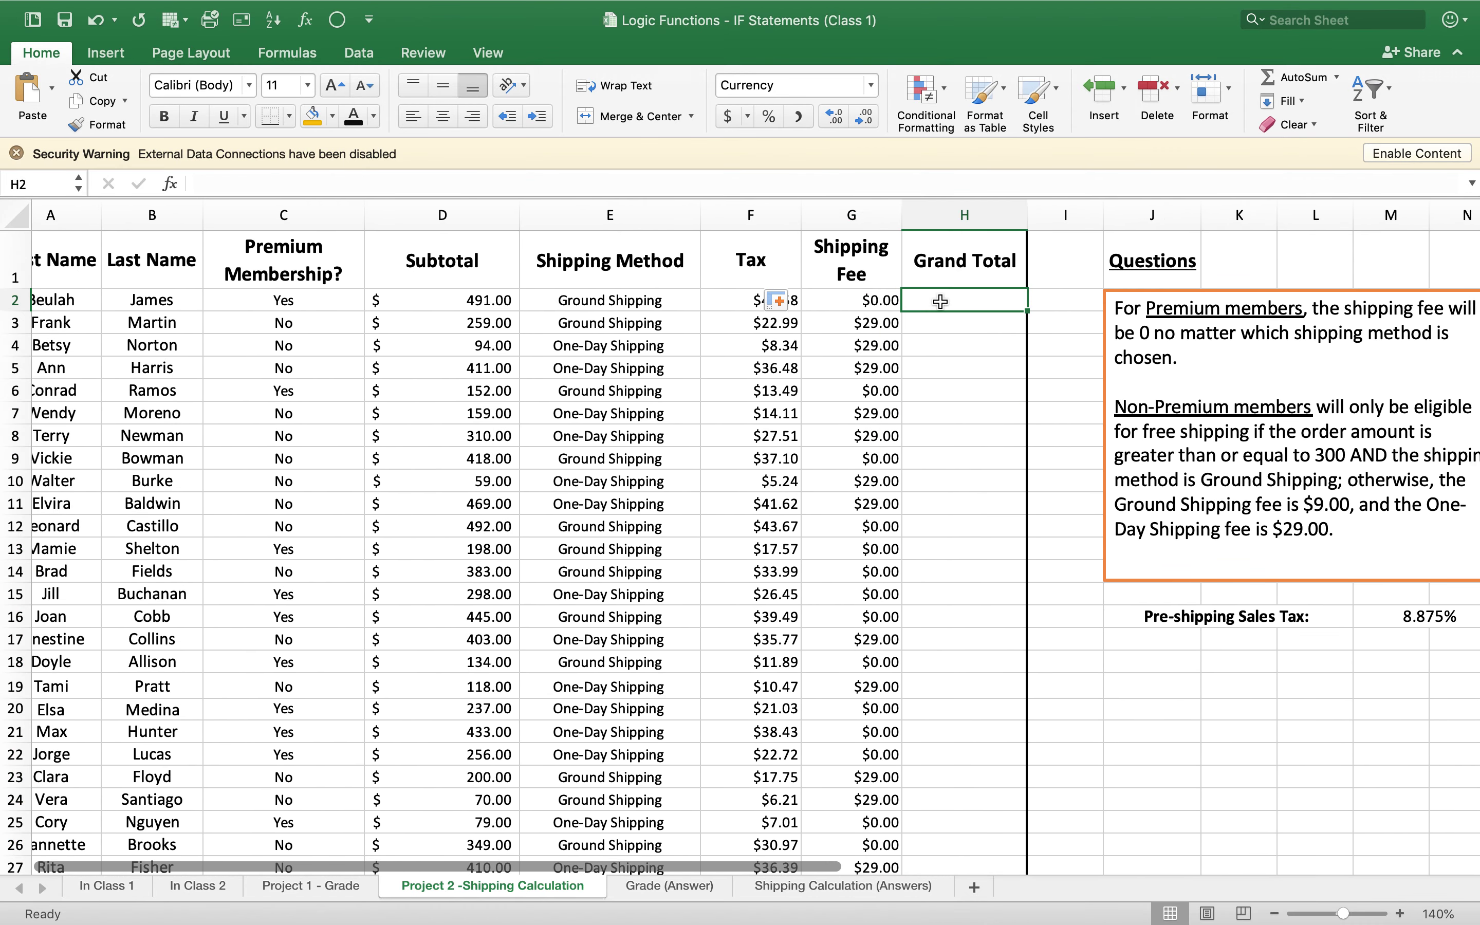
{"action": "type", "text": "="}
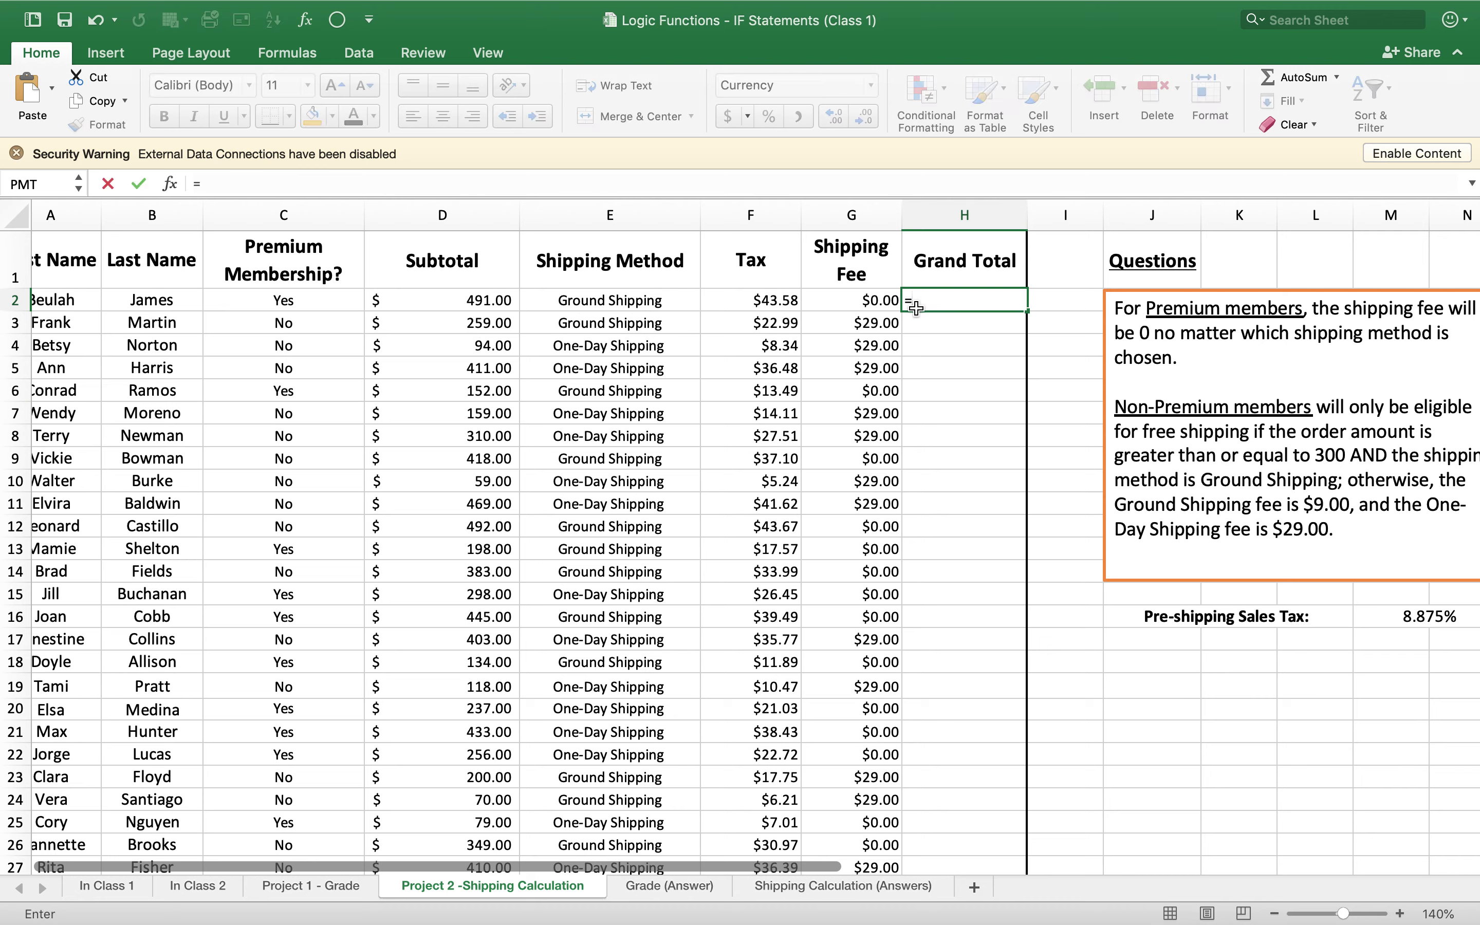
{"action": "left_click", "coordinate": [459, 305]}
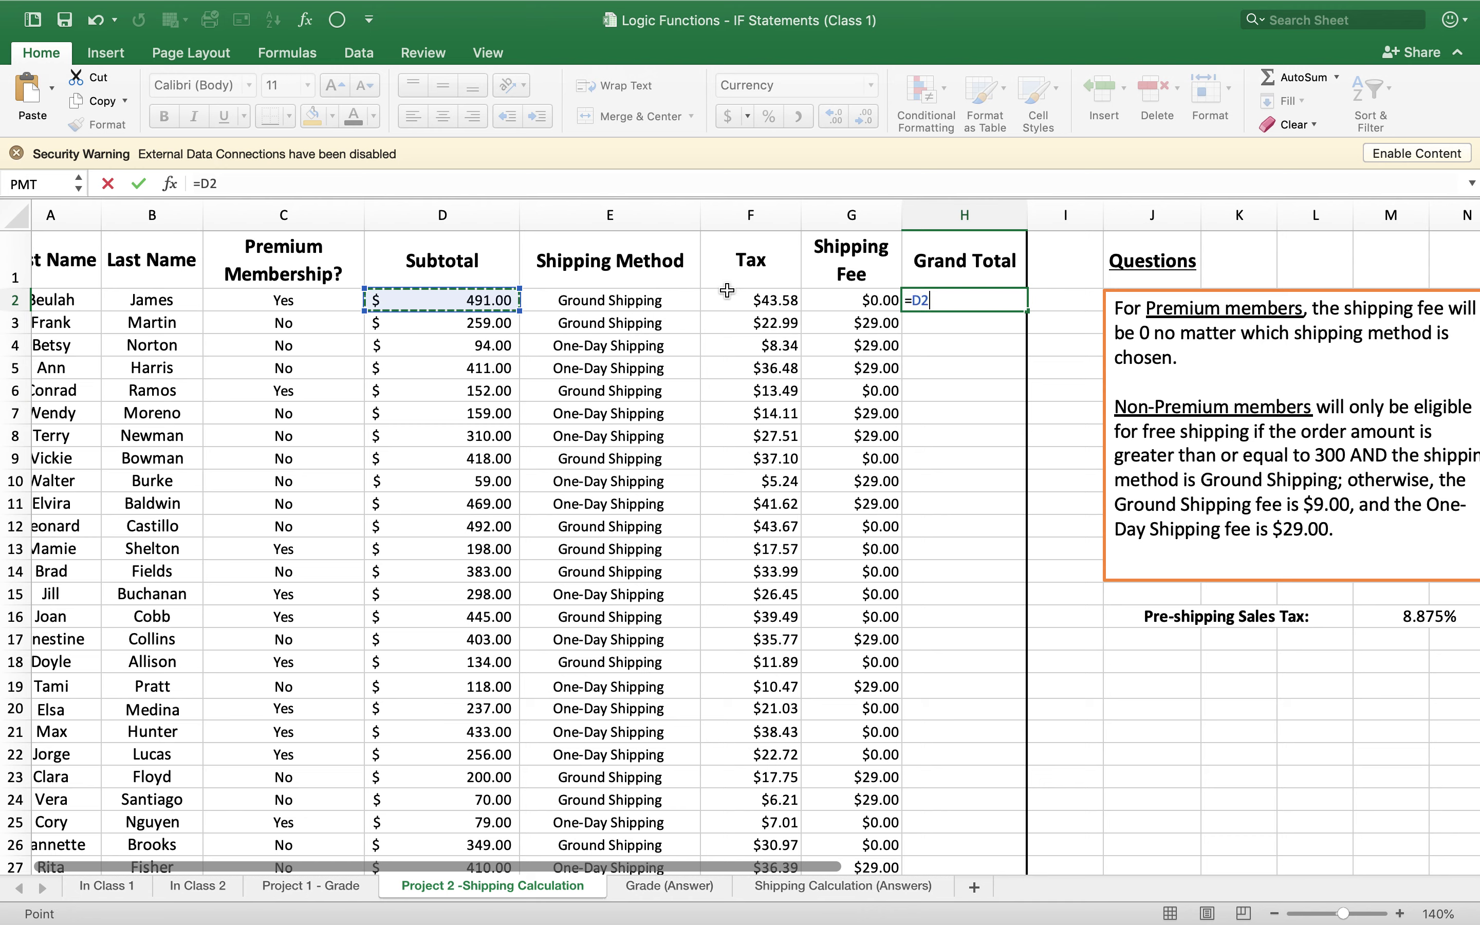
{"action": "type", "text": "+"}
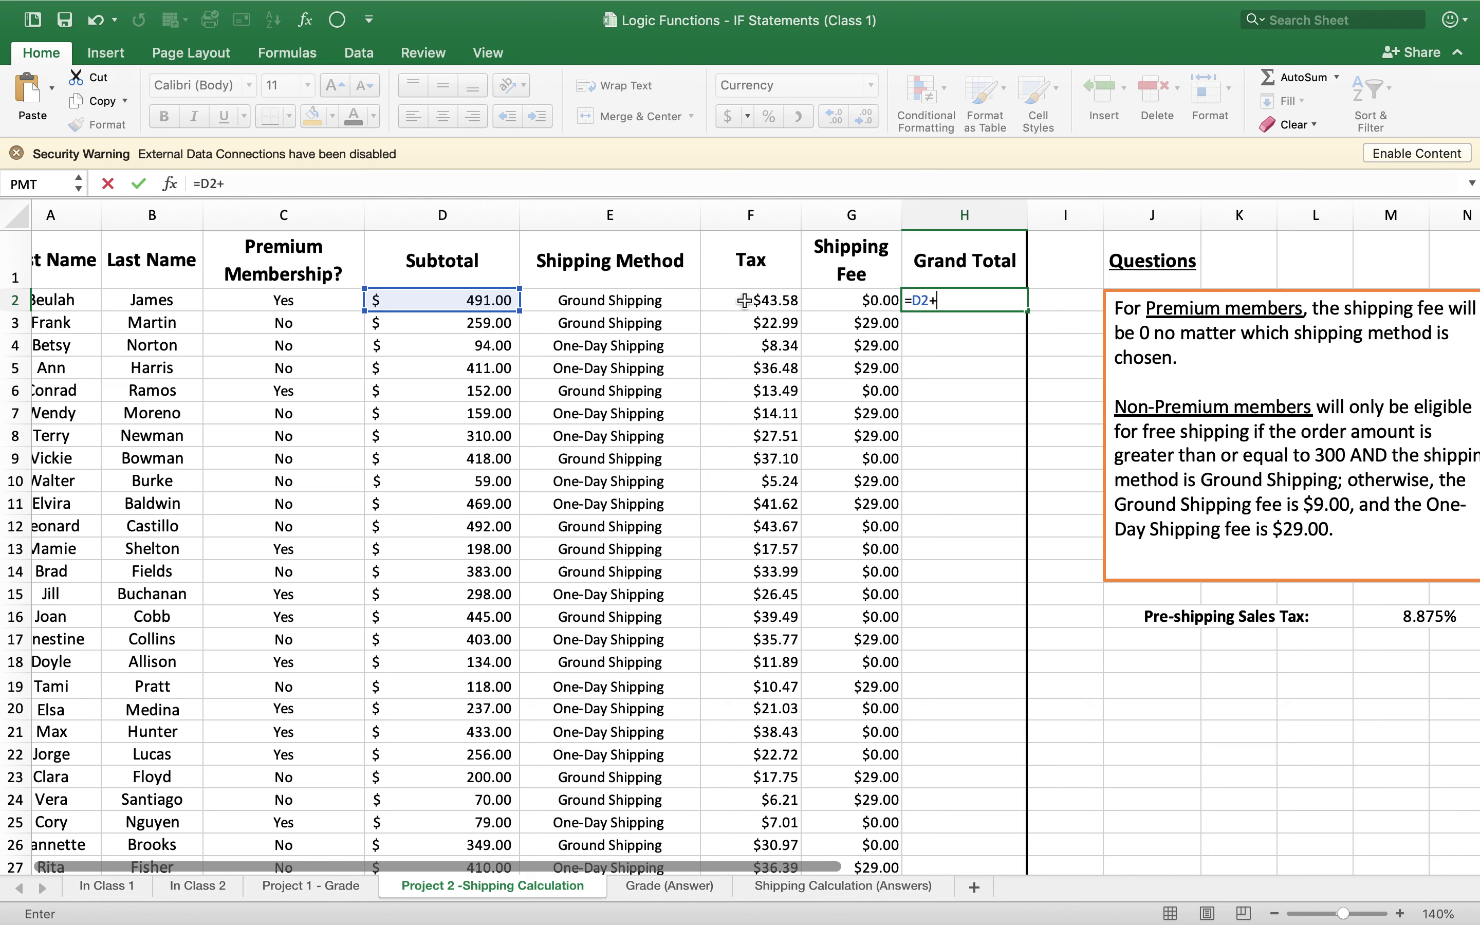
{"action": "left_click", "coordinate": [745, 300]}
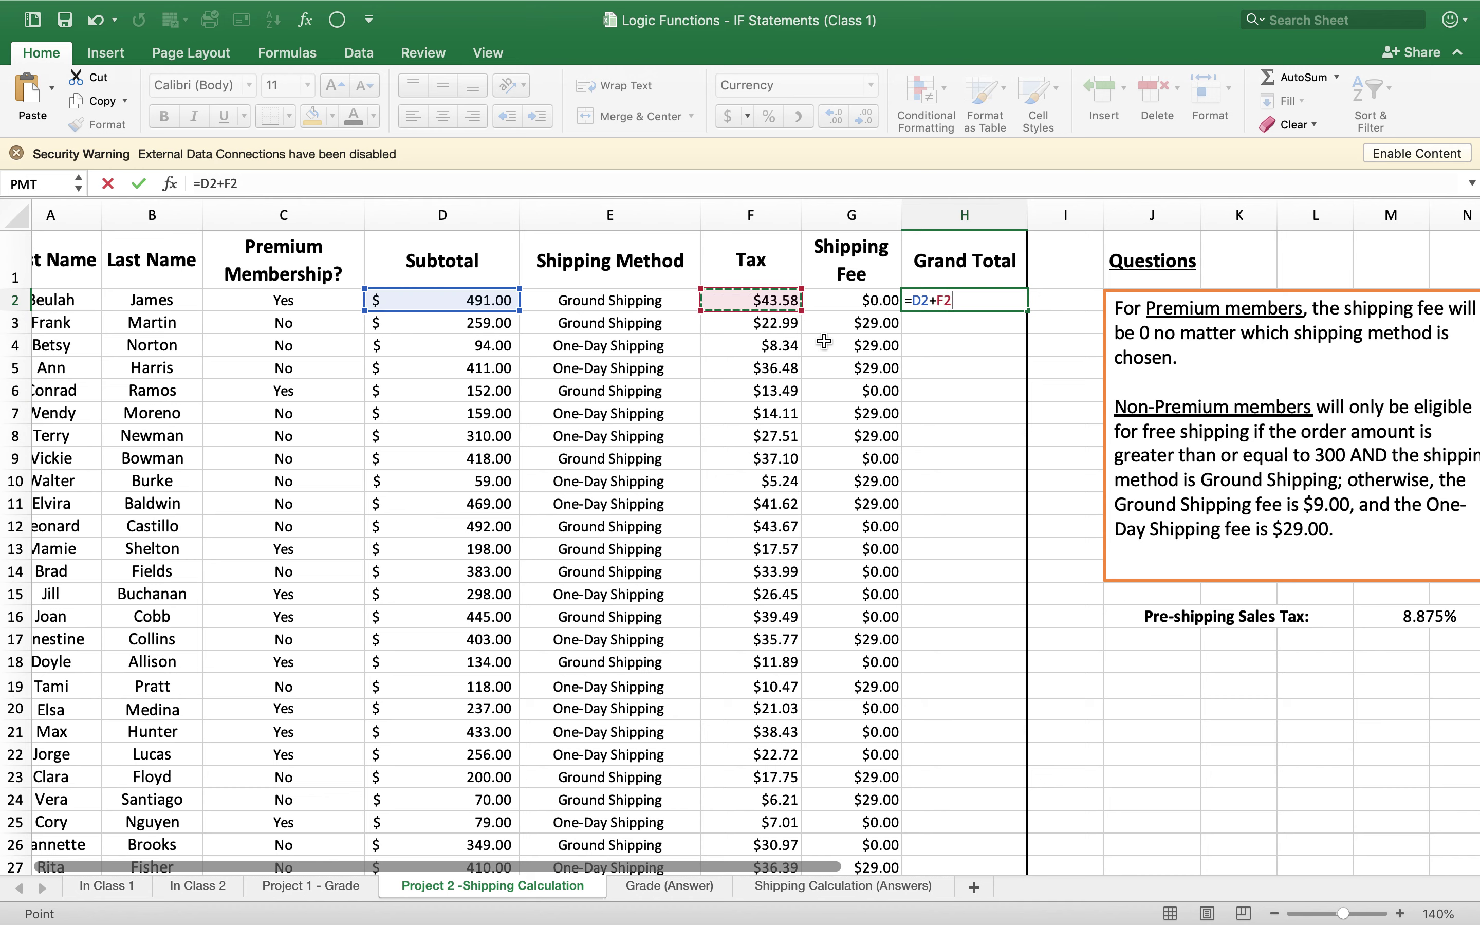
{"action": "type", "text": "+"}
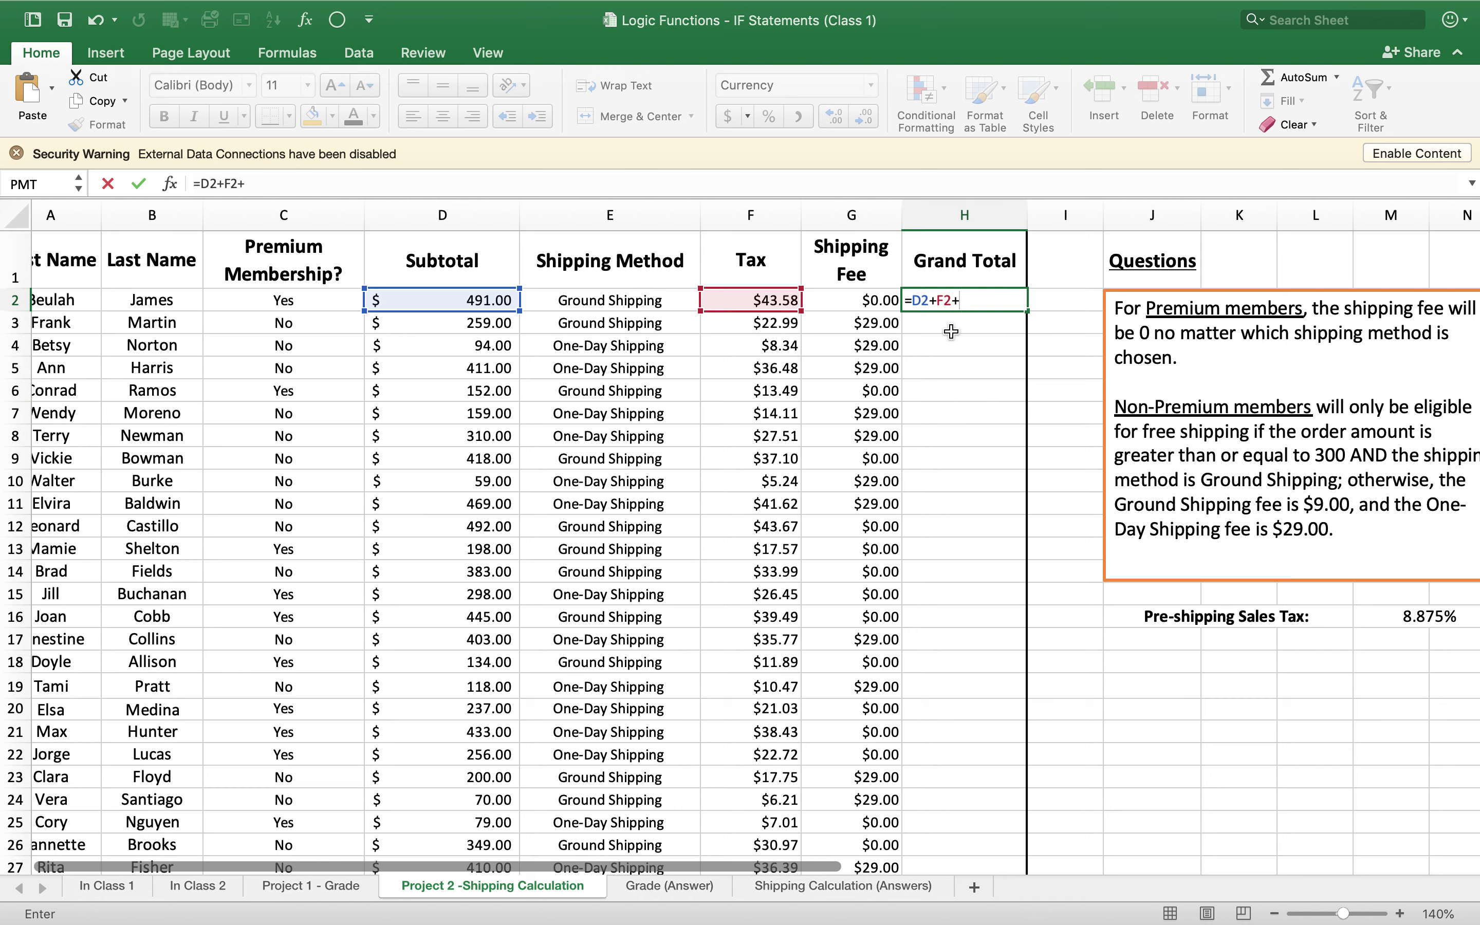
{"action": "left_click", "coordinate": [874, 302]}
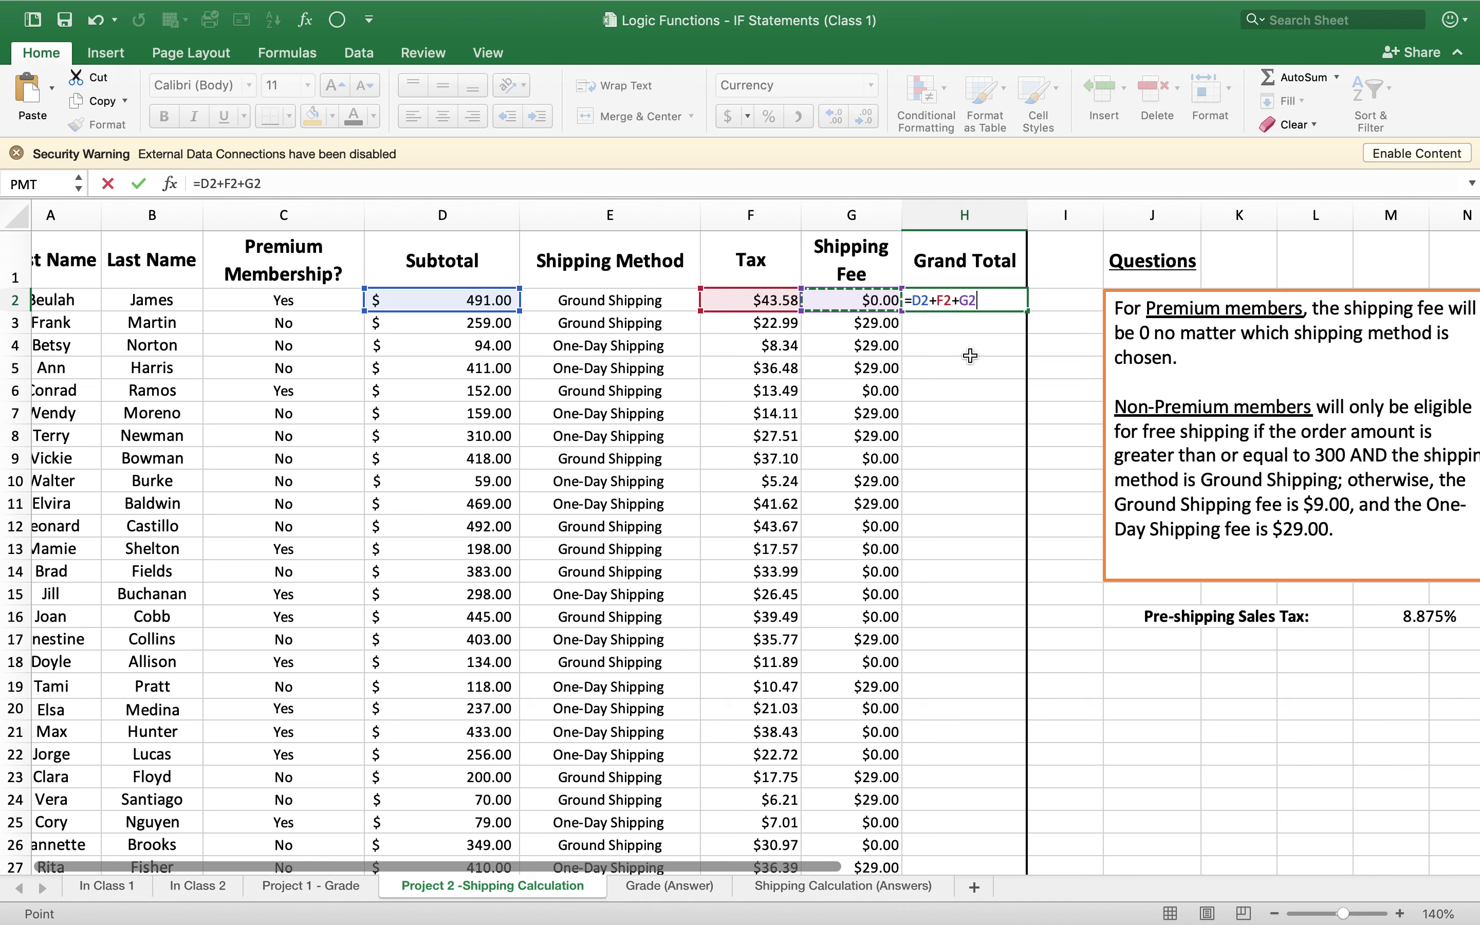
{"action": "key", "text": "Return"}
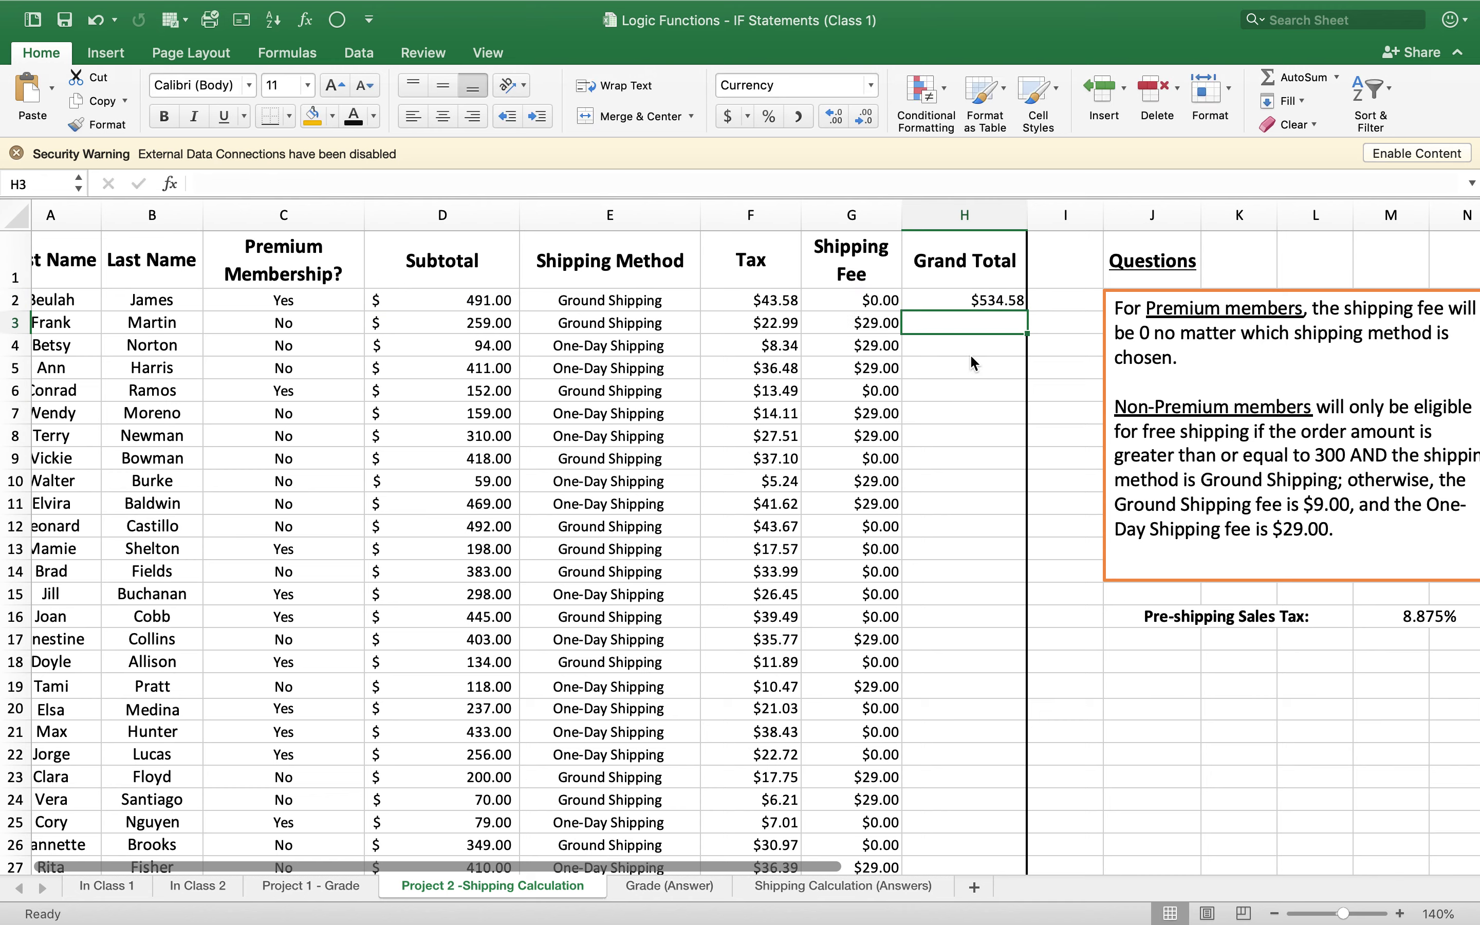
{"action": "left_click", "coordinate": [959, 297]}
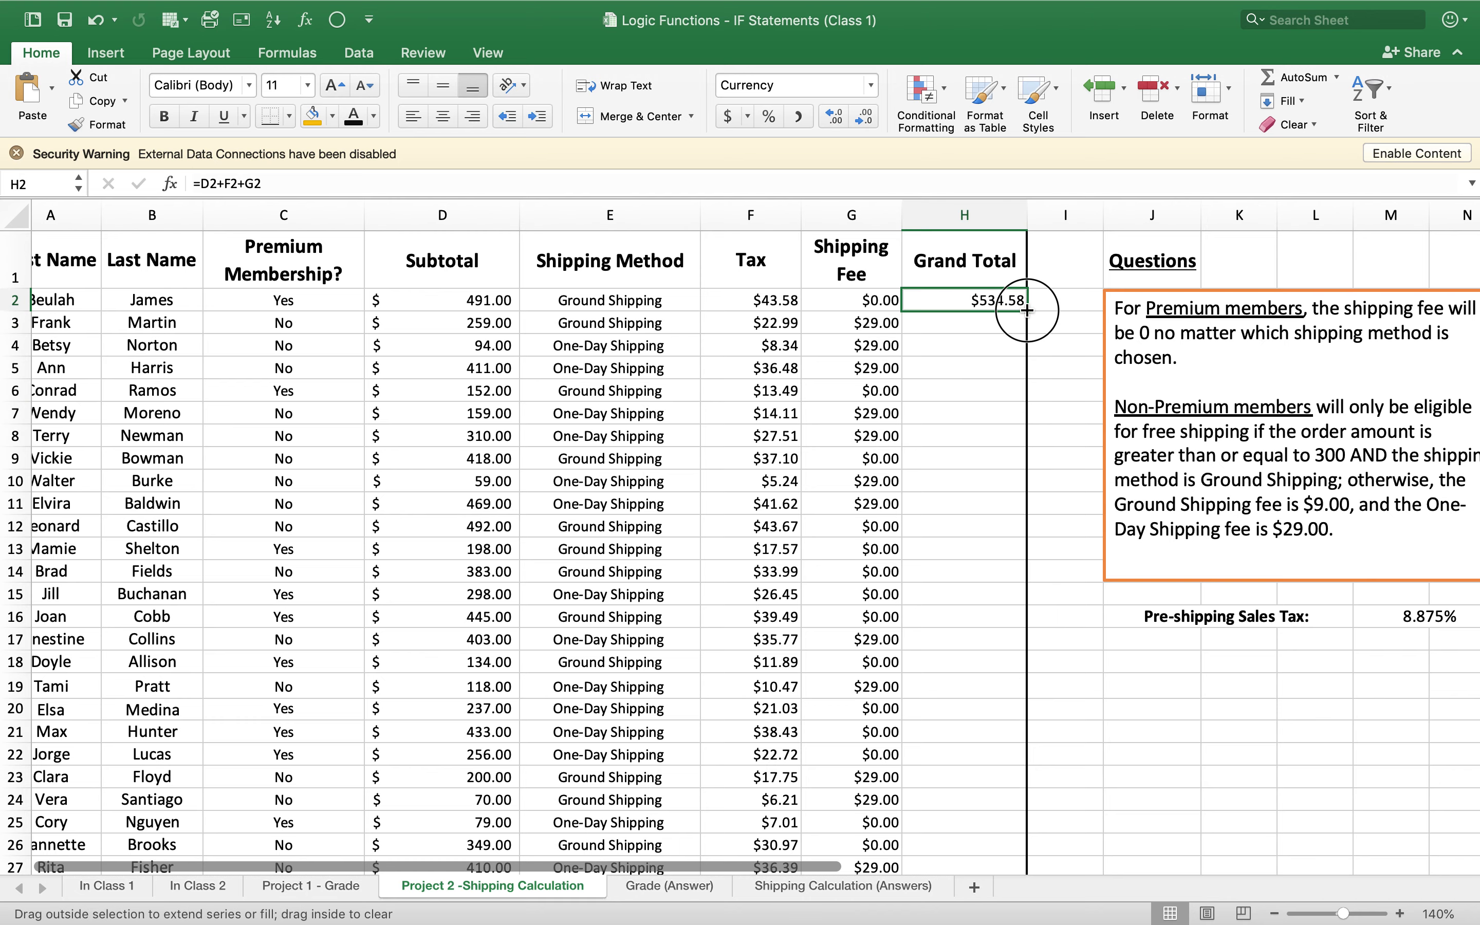
- Fill H2's Grand Total formula down to H51, totalling $15,324.05, then check G6's formula
{"action": "left_click_drag", "start_coordinate": [1026, 310], "coordinate": [1003, 812]}
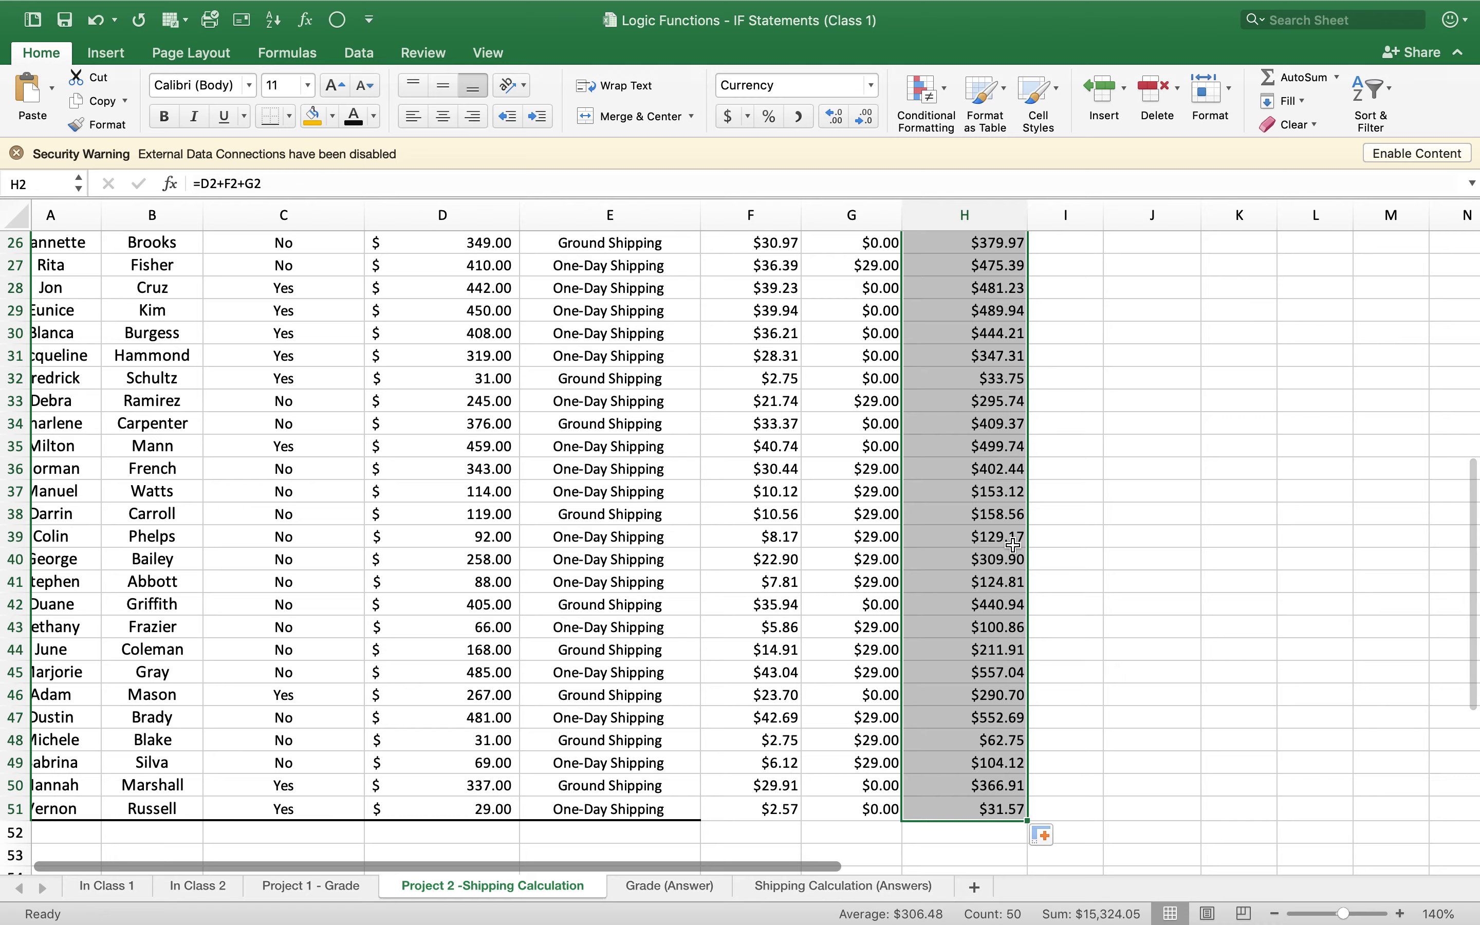
{"action": "scroll", "coordinate": [1012, 544], "scroll_direction": "up", "scroll_amount": 15}
{"action": "left_click", "coordinate": [1068, 410]}
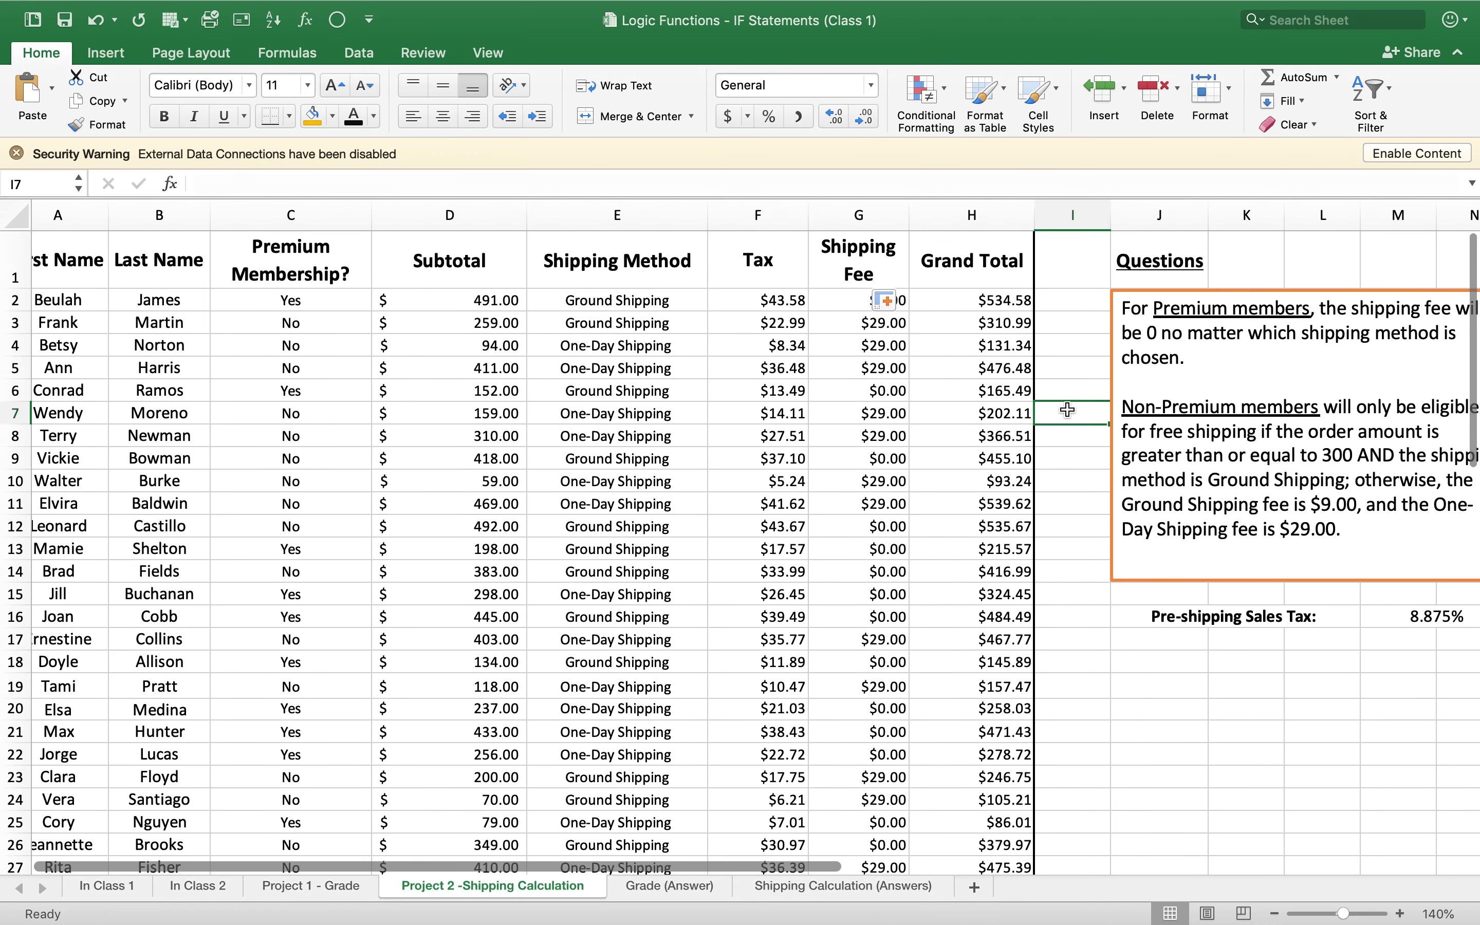
{"action": "left_click", "coordinate": [868, 391]}
{"action": "scroll", "coordinate": [868, 392], "scroll_direction": "left", "scroll_amount": 2}
{"action": "scroll", "coordinate": [869, 391], "scroll_direction": "down", "scroll_amount": 1}
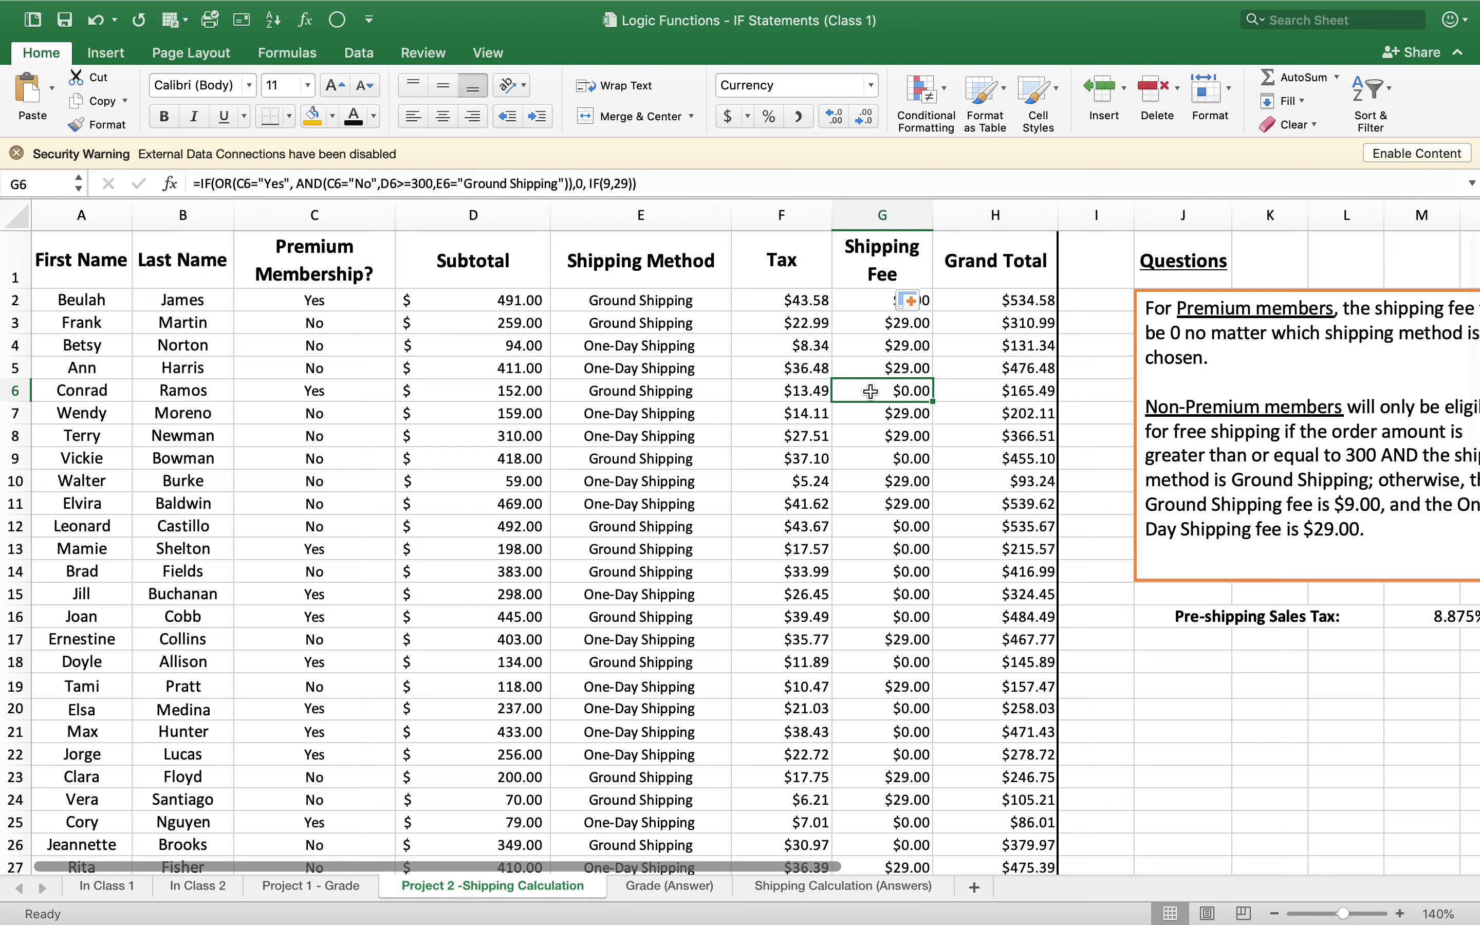